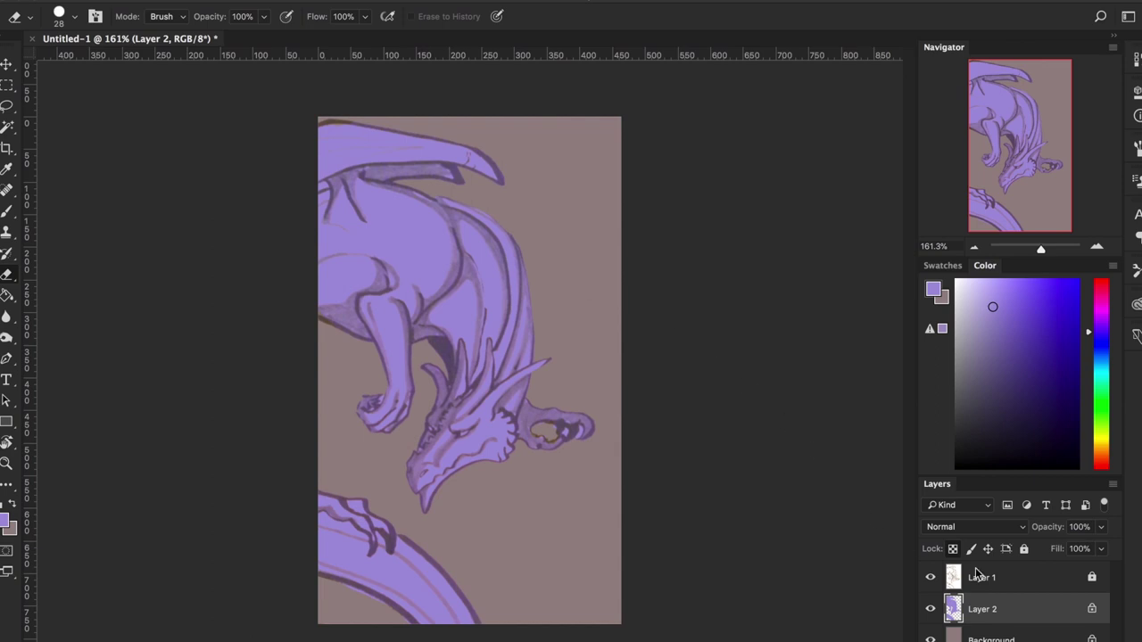
Step: Unlock Layer 1 and apply a Brightness/Contrast adjustment with brightness -56 and contrast 15
click(1010, 578)
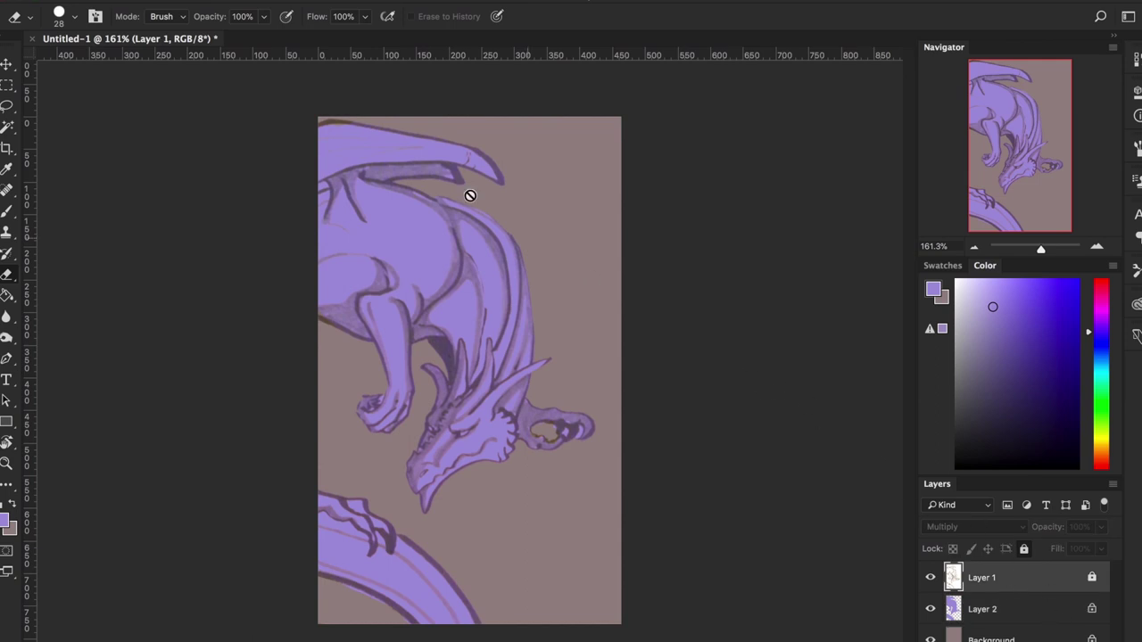
click(1024, 550)
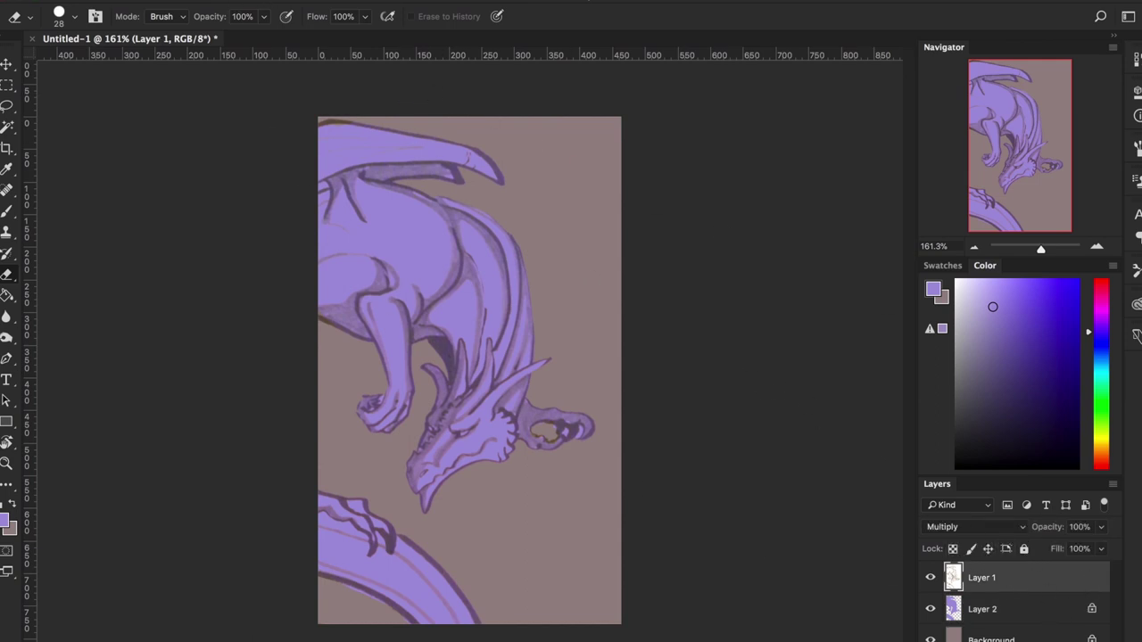
click(207, 1)
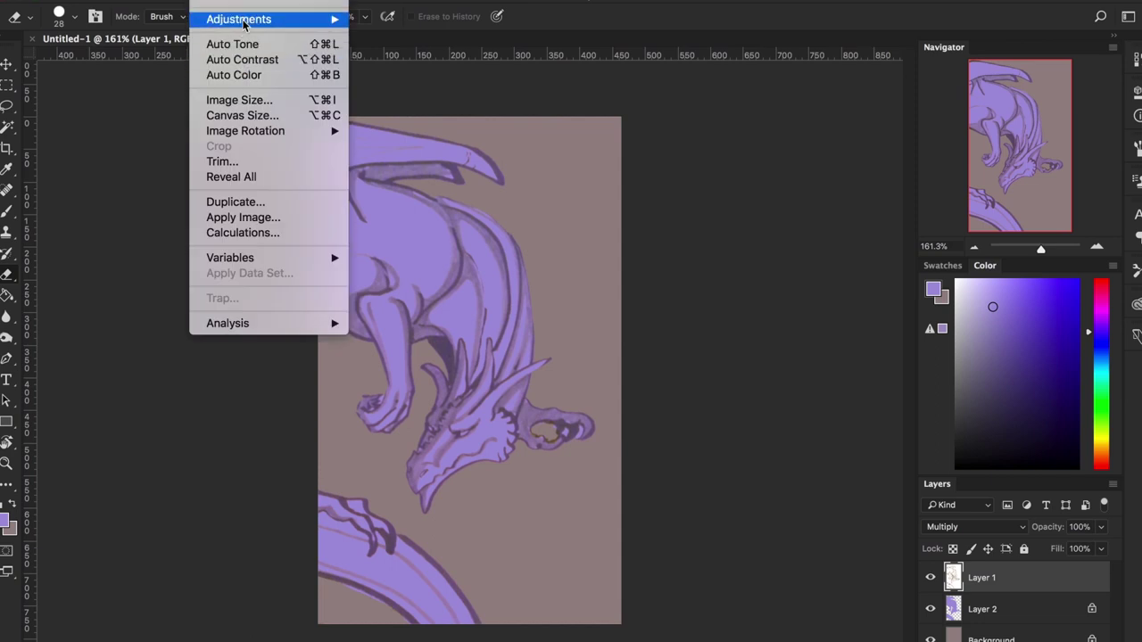
mouse_move(244, 23)
click(428, 20)
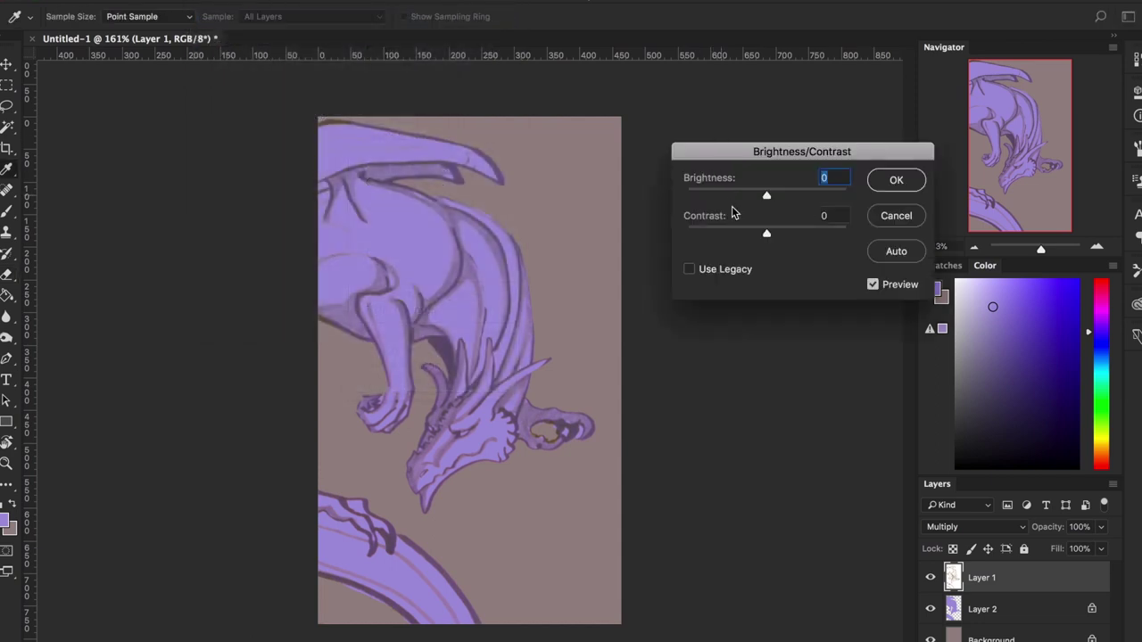
drag(767, 234, 736, 196)
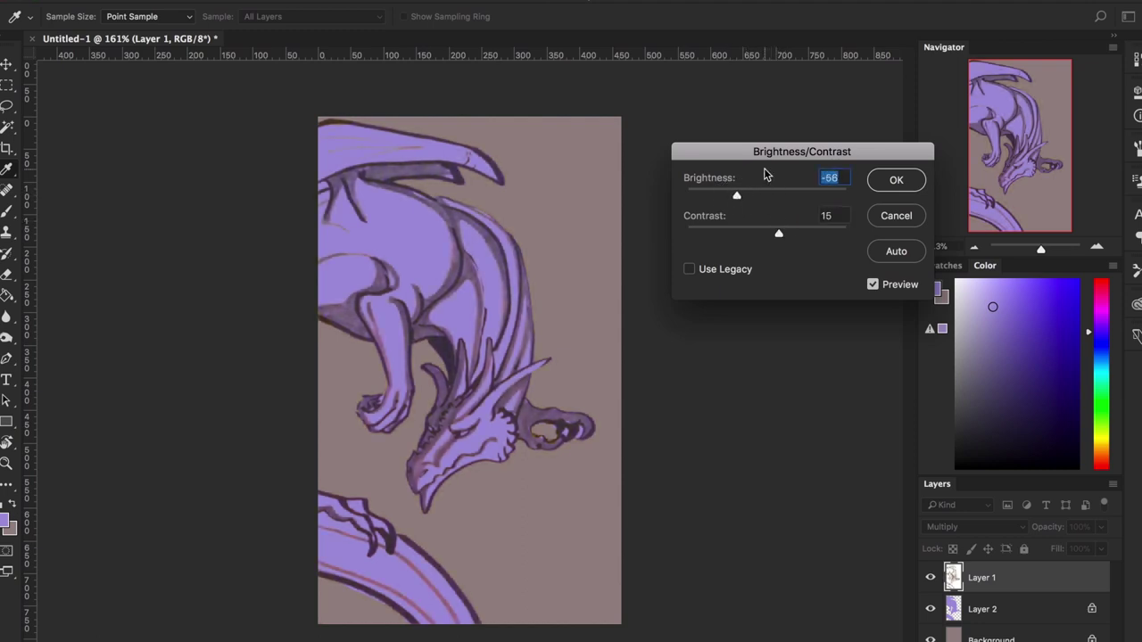
click(895, 179)
key(e)
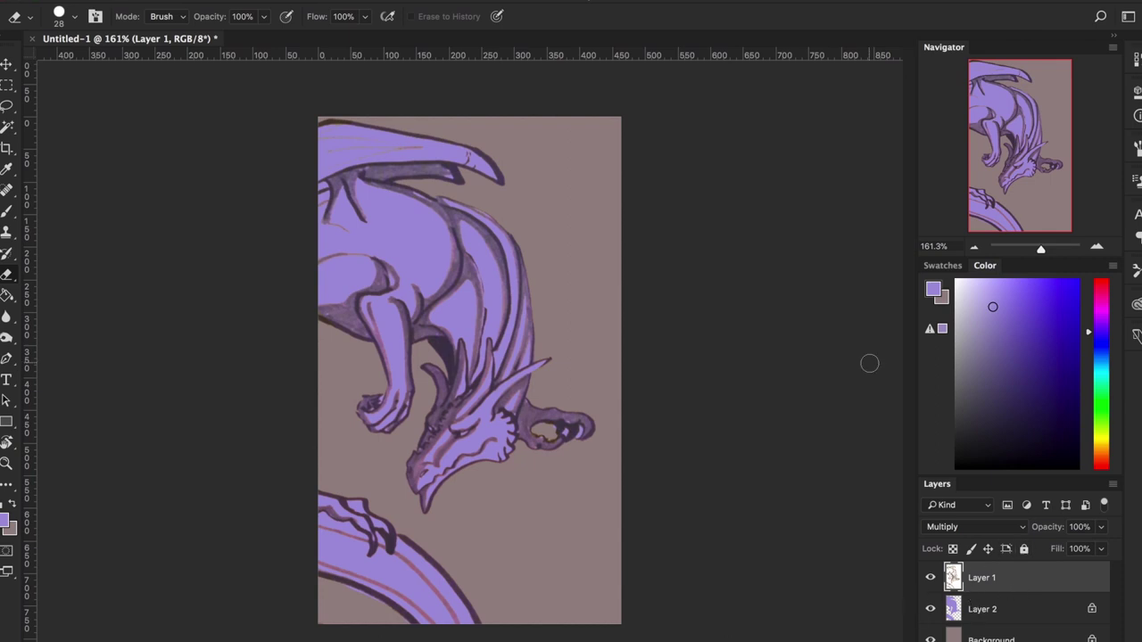
Step: Hide Layer 2, toggle the Background's visibility off and on, and set Layer 1's blending mode to Normal
click(931, 608)
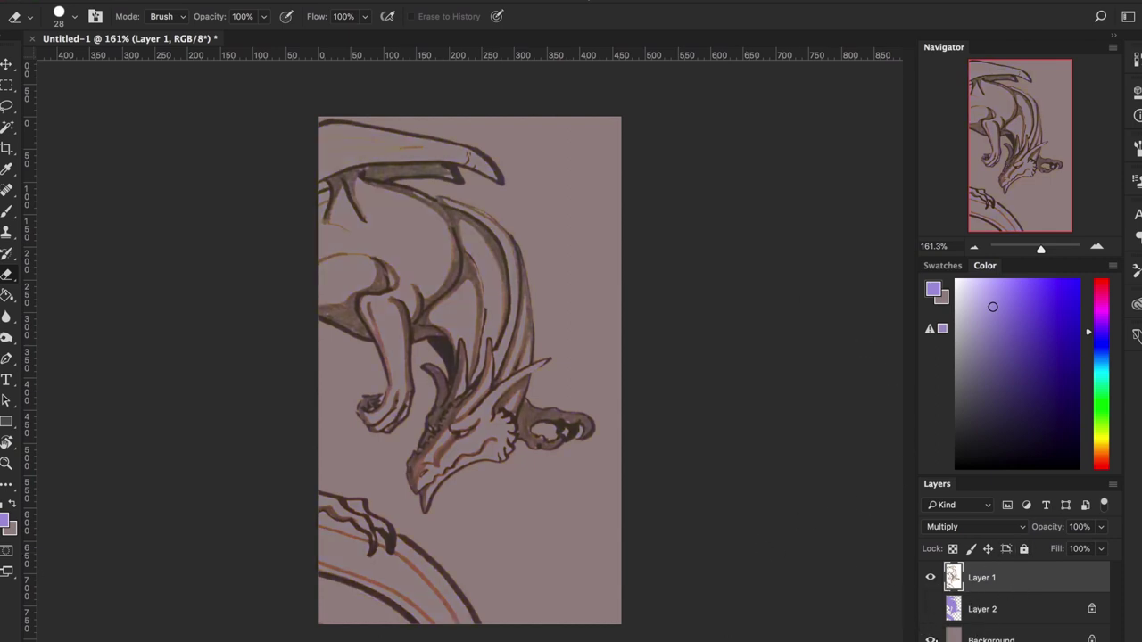
click(930, 638)
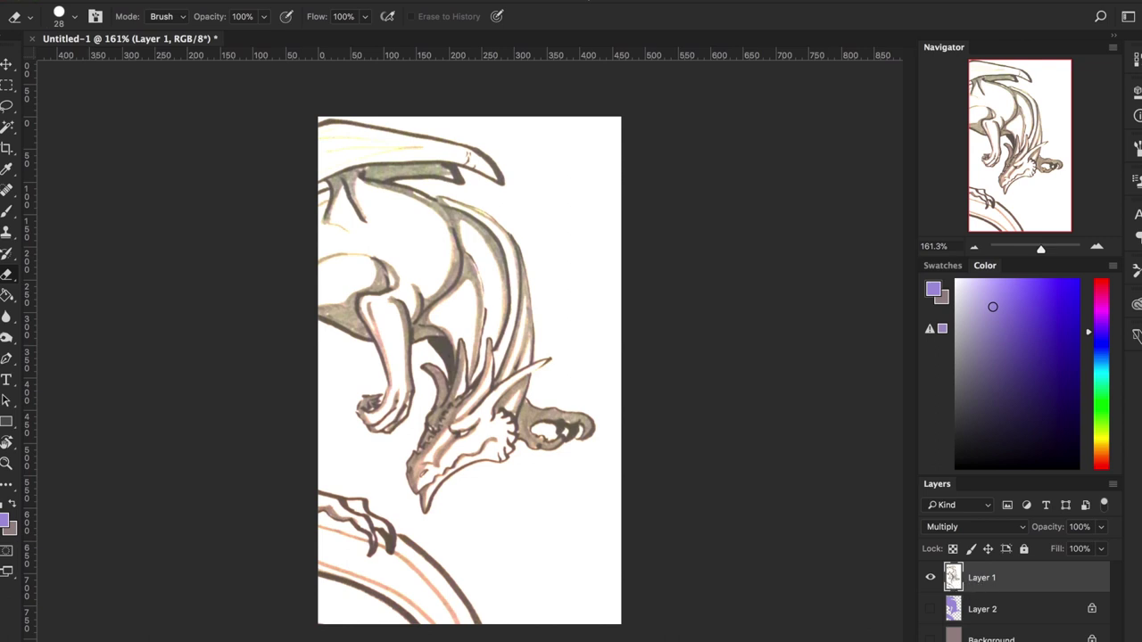
click(930, 609)
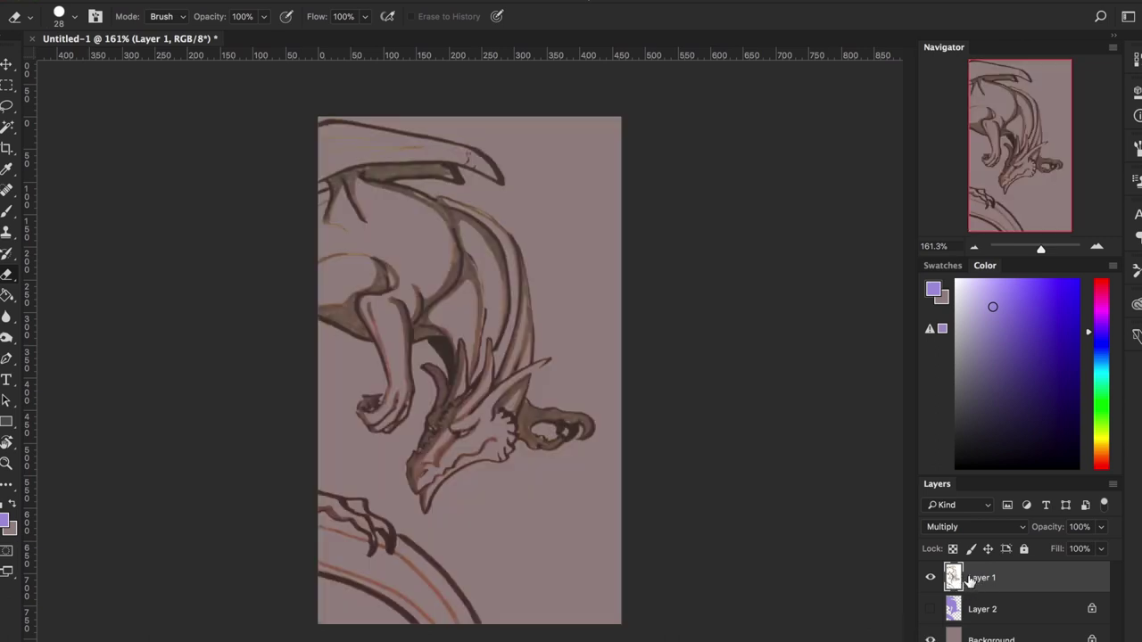
click(987, 527)
click(1001, 483)
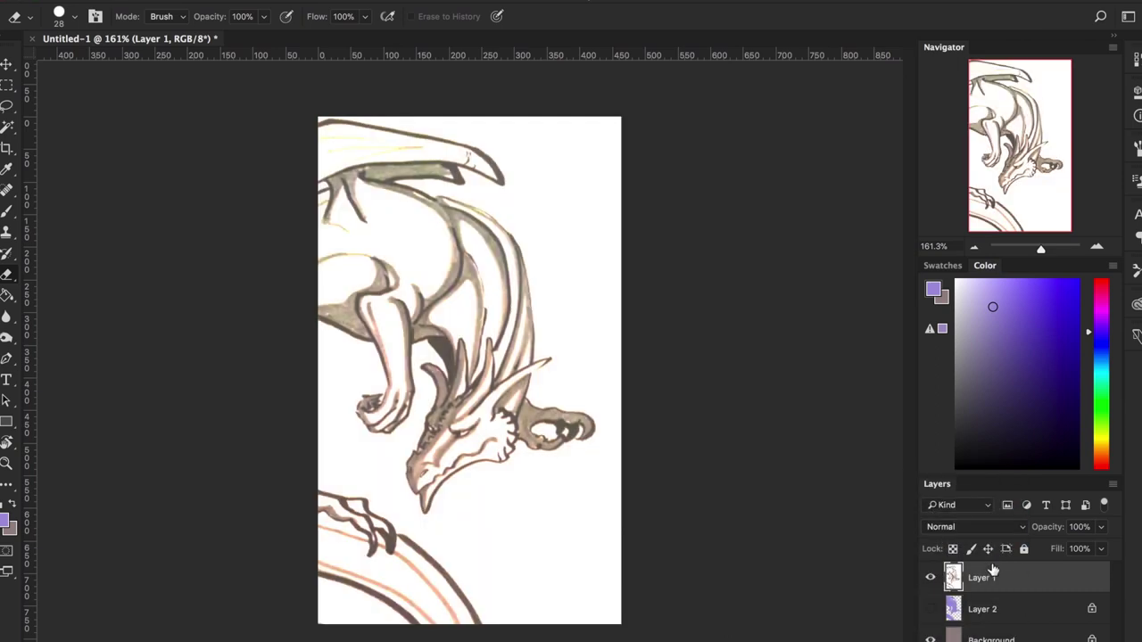
Step: Select the Background layer and toggle Layer 1's visibility off and on to view what lies beneath it
click(985, 636)
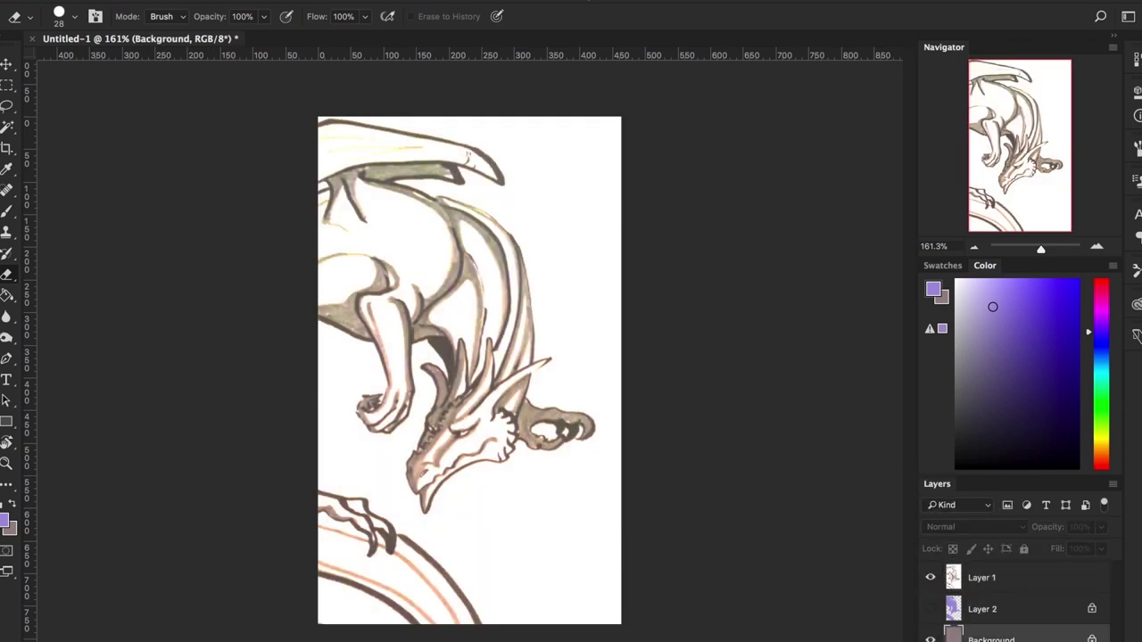
click(930, 577)
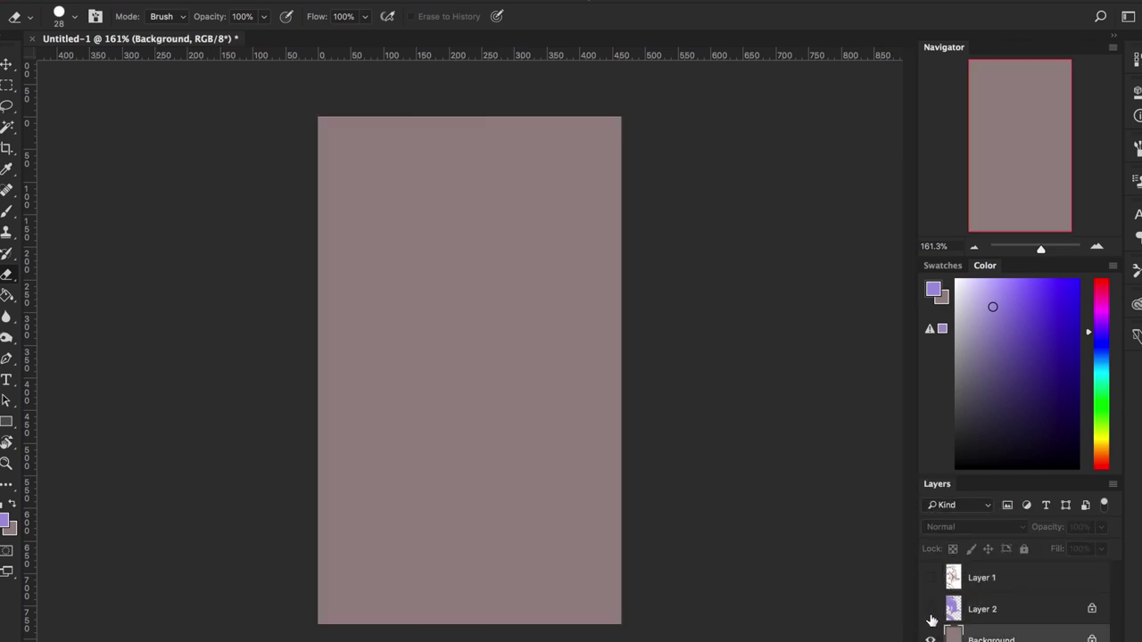
click(930, 581)
Step: Rename Layer 1 to "lines" and set its blending mode to Multiply
click(992, 580)
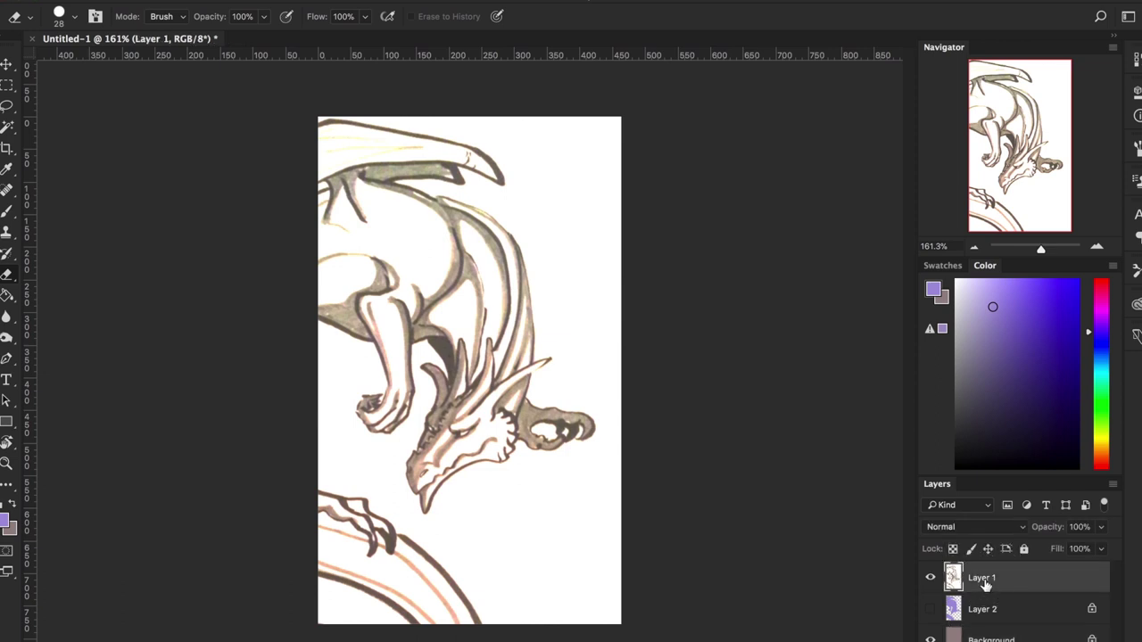
text(lines)
key(Return)
click(981, 526)
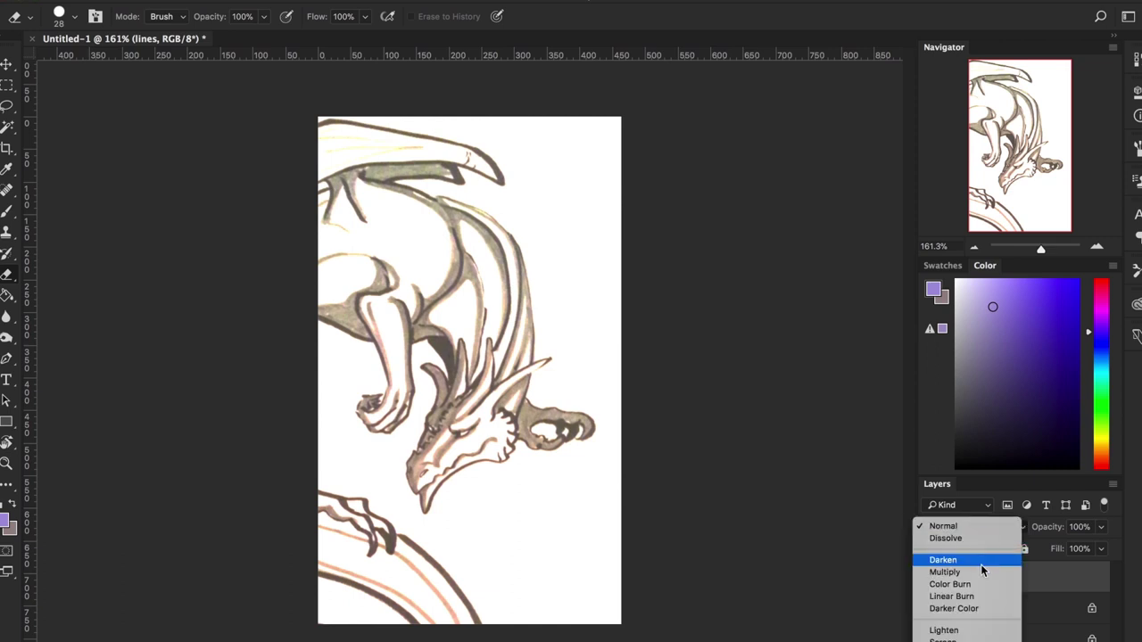
click(976, 572)
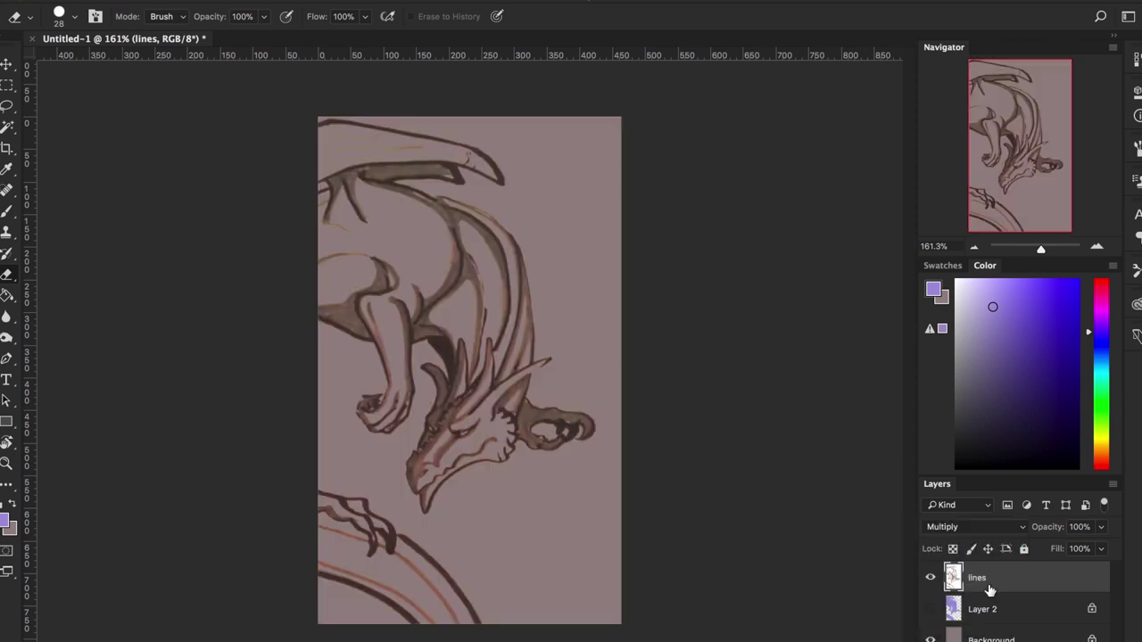
Step: Toggle the visibility of the lines layer and the Background off and on to compare how they combine
click(931, 579)
click(931, 579)
click(930, 639)
click(930, 638)
Step: Make Layer 2 visible again and rename it to "color"
click(1012, 614)
click(931, 609)
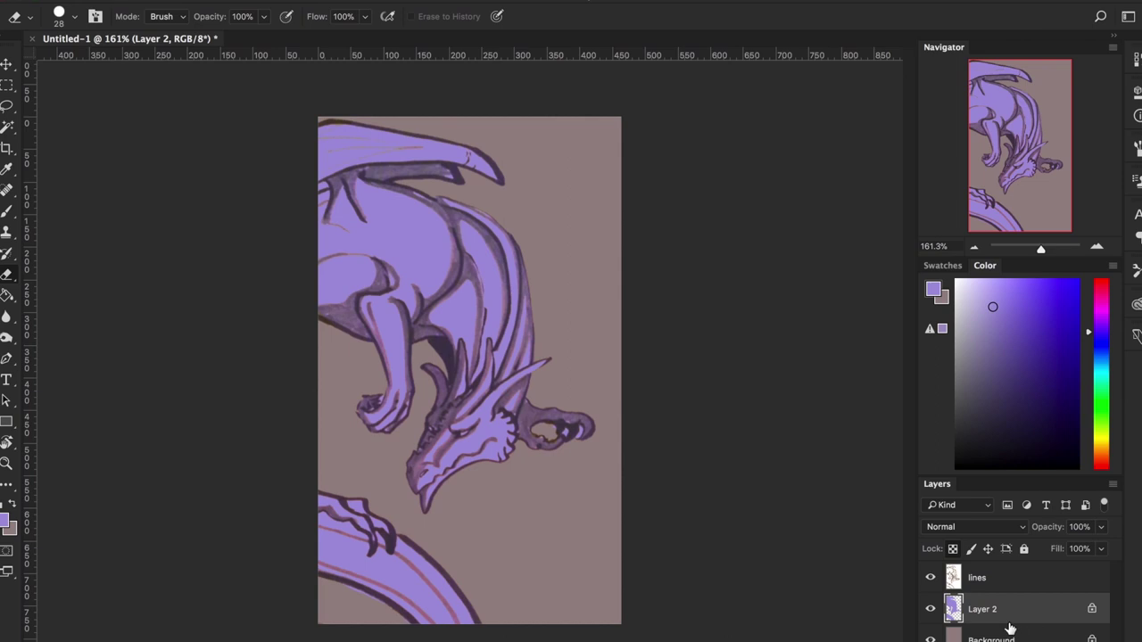
double_click(985, 612)
text(color)
key(Return)
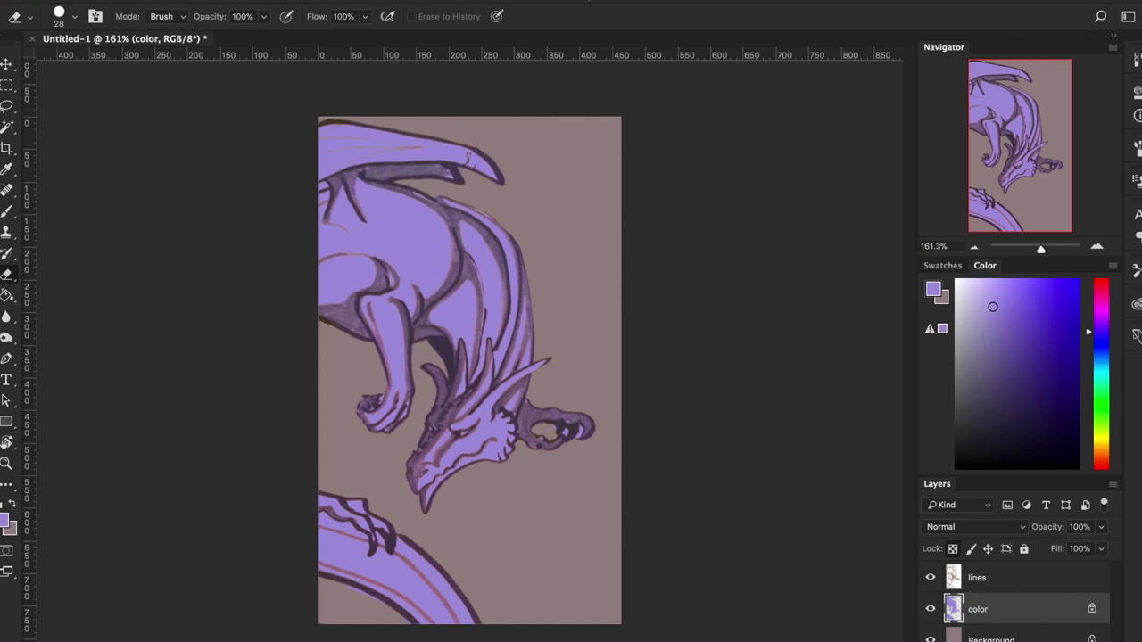
Step: Toggle the transparent-pixel lock on the color layer off and on, leaving it locked
click(952, 550)
click(954, 550)
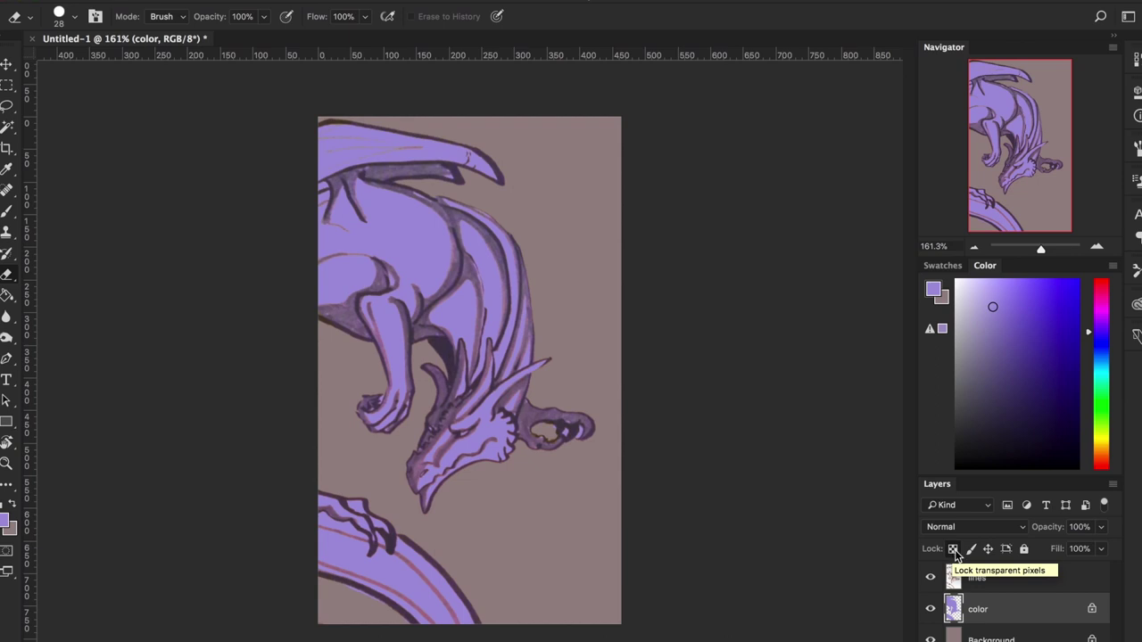
click(953, 550)
click(954, 551)
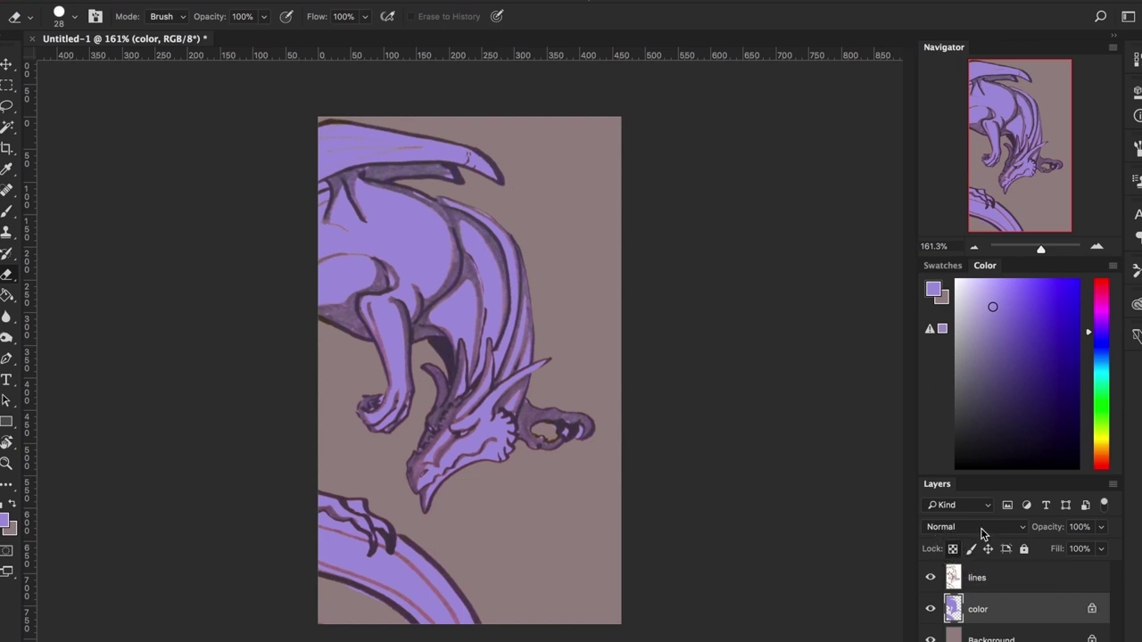
Step: Set up the Brush tool with a hard round tip at 43 px and a dark blue foreground color
key(b)
right_click(672, 320)
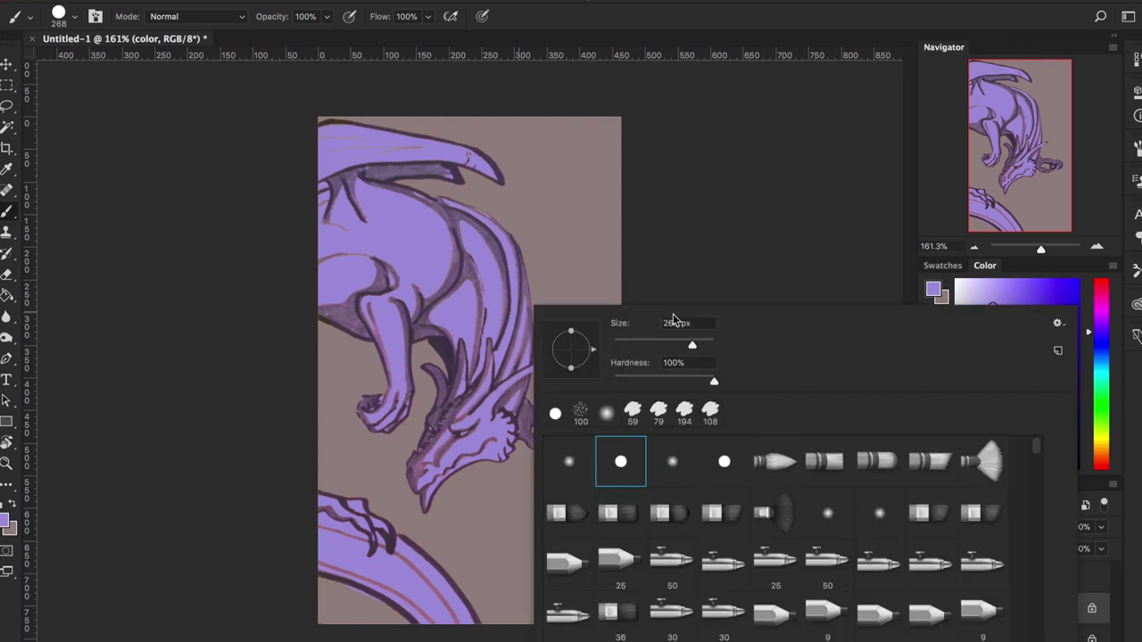
drag(691, 345, 634, 346)
click(686, 208)
drag(1061, 368, 1056, 360)
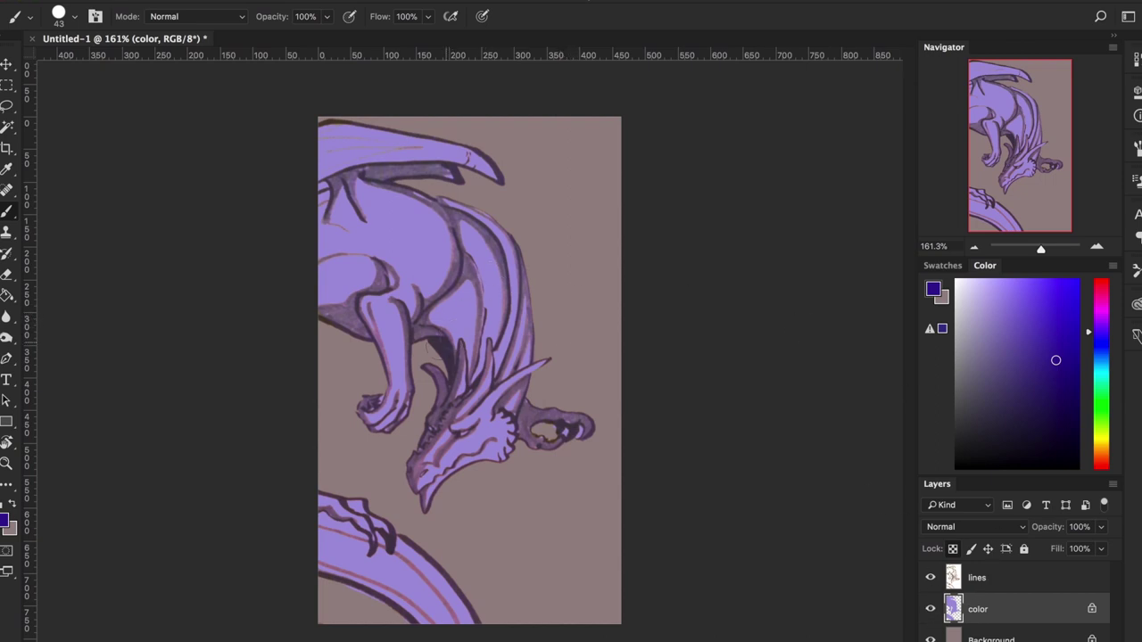
Step: Paint broad diagonal dark blue test strokes across the dragon's body and neck on the color layer, and undo them
drag(429, 348, 526, 236)
drag(366, 339, 504, 205)
drag(321, 307, 464, 203)
drag(392, 411, 535, 317)
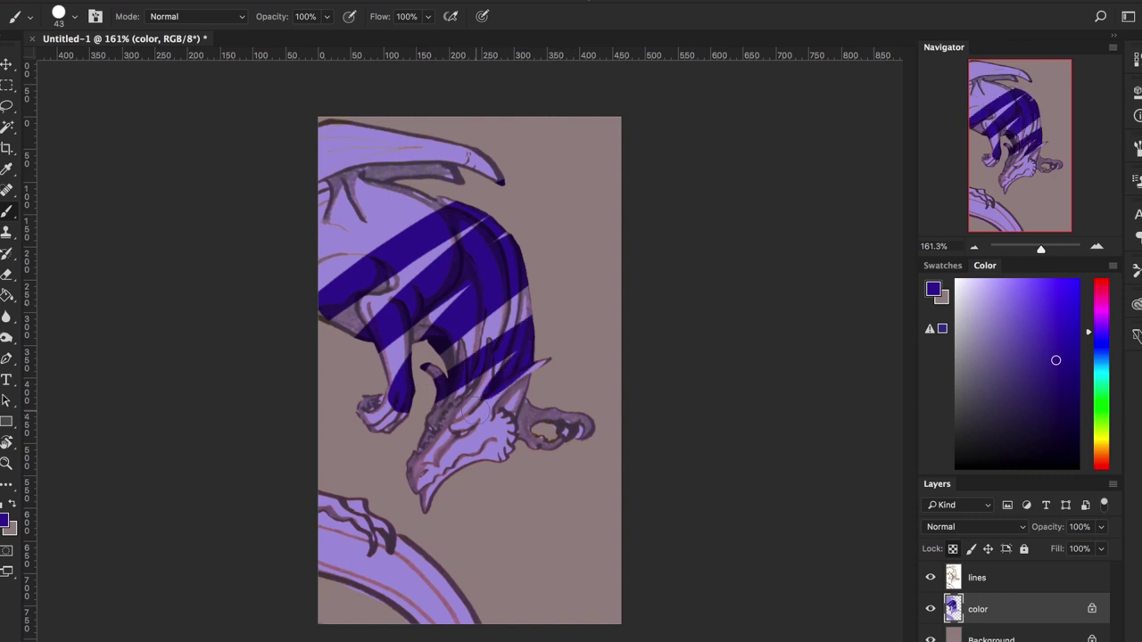
key(super+z)
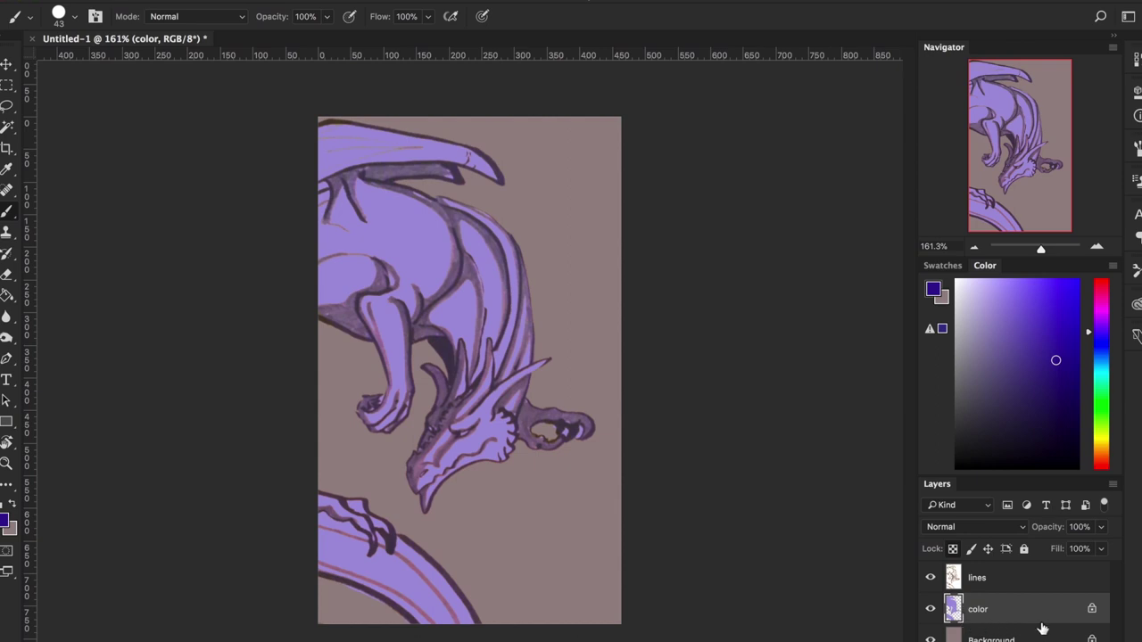
Step: Add a new layer directly above the color layer and clip it to the color layer as a clipping mask
key(alt+shift+super+n)
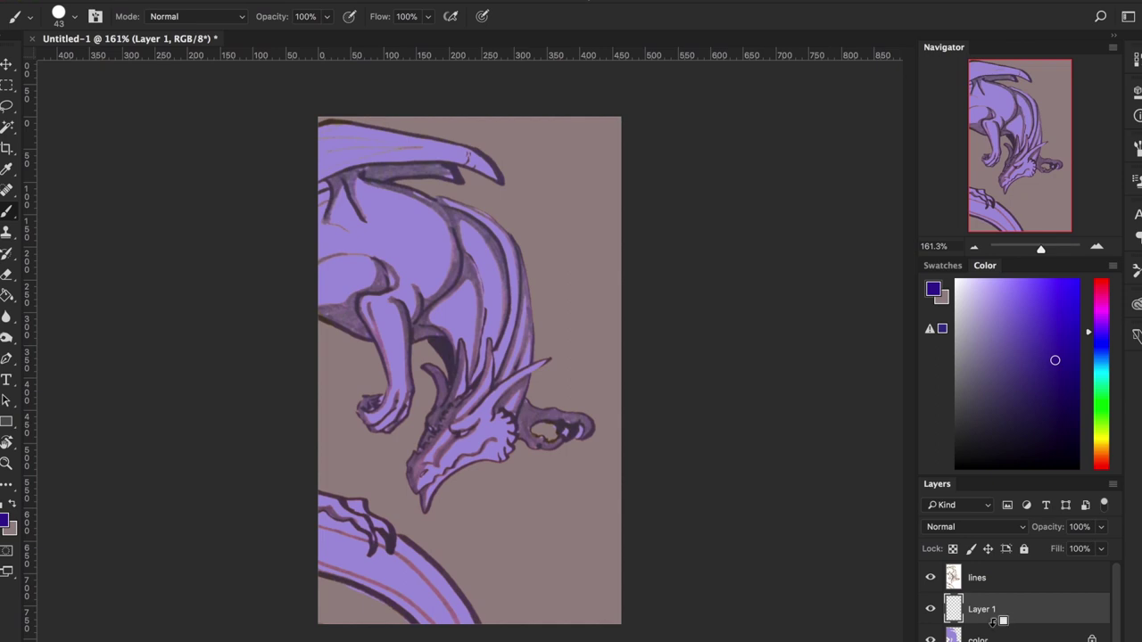
alt+click(992, 622)
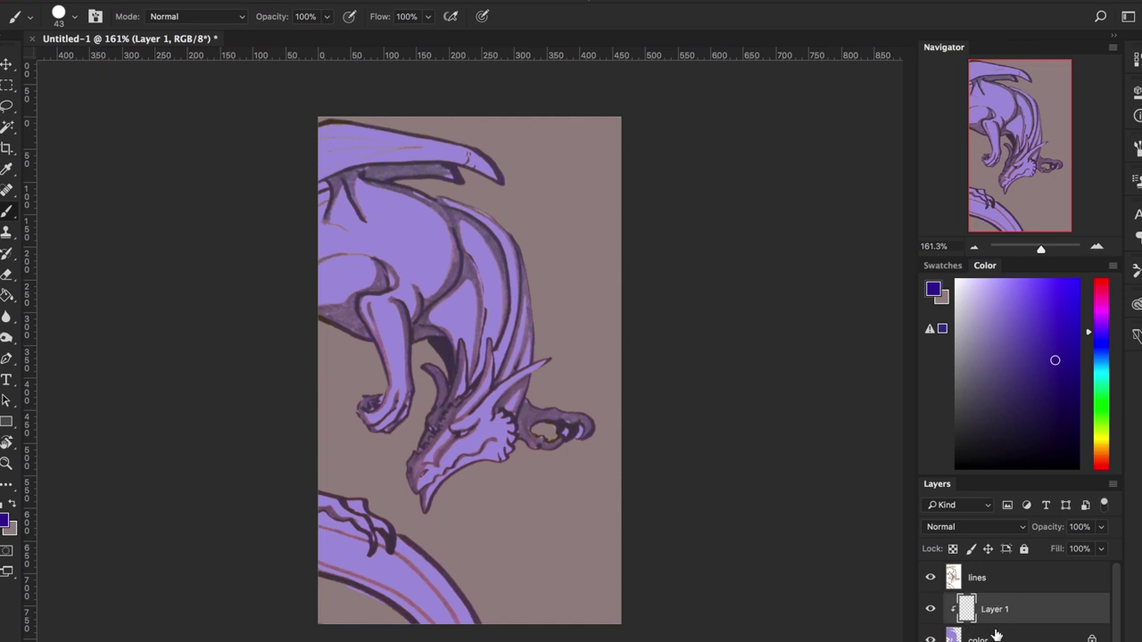
alt+click(997, 625)
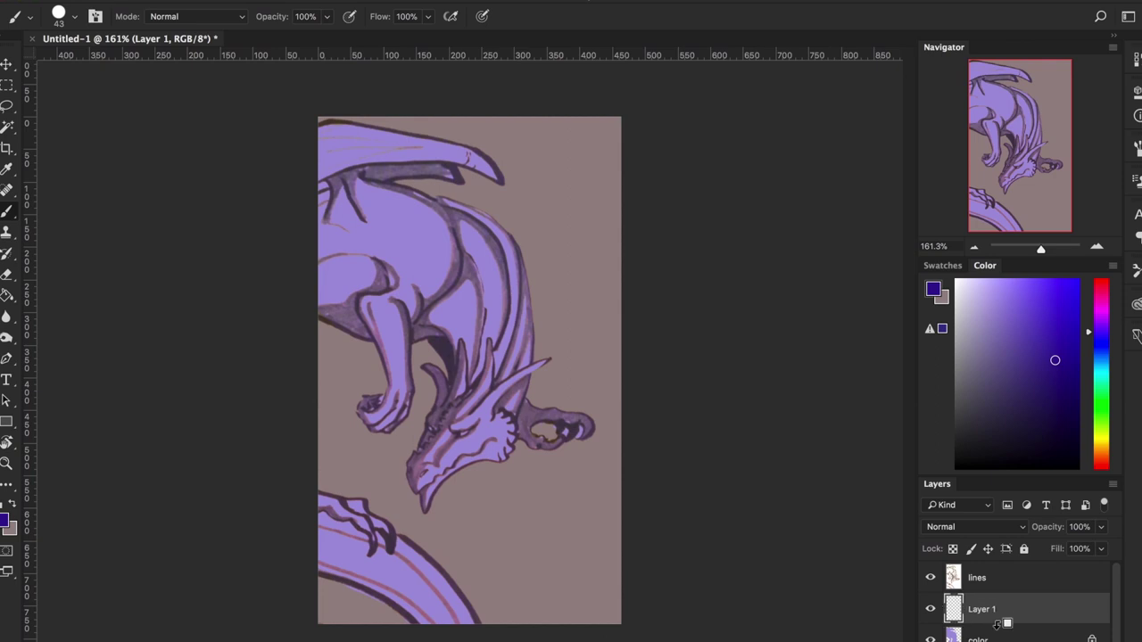
click(1003, 634)
click(1002, 623)
alt+click(998, 624)
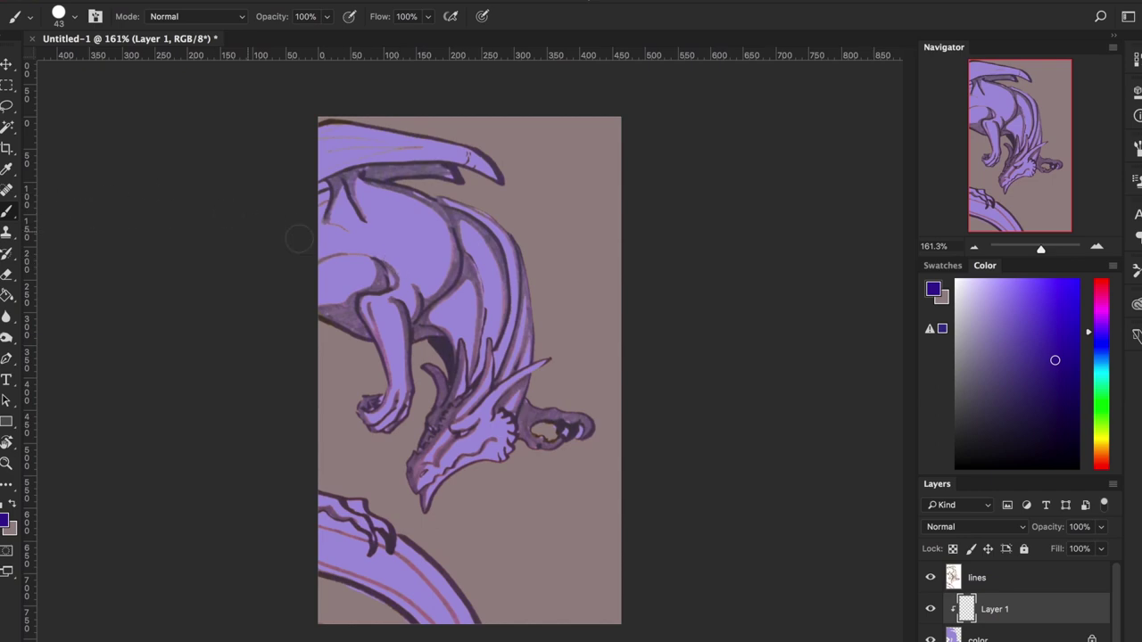
Step: Choose the rough-edged 70 px round brush from the preset library and set its size to 38 px
right_click(454, 331)
scroll(923, 568, down, 1)
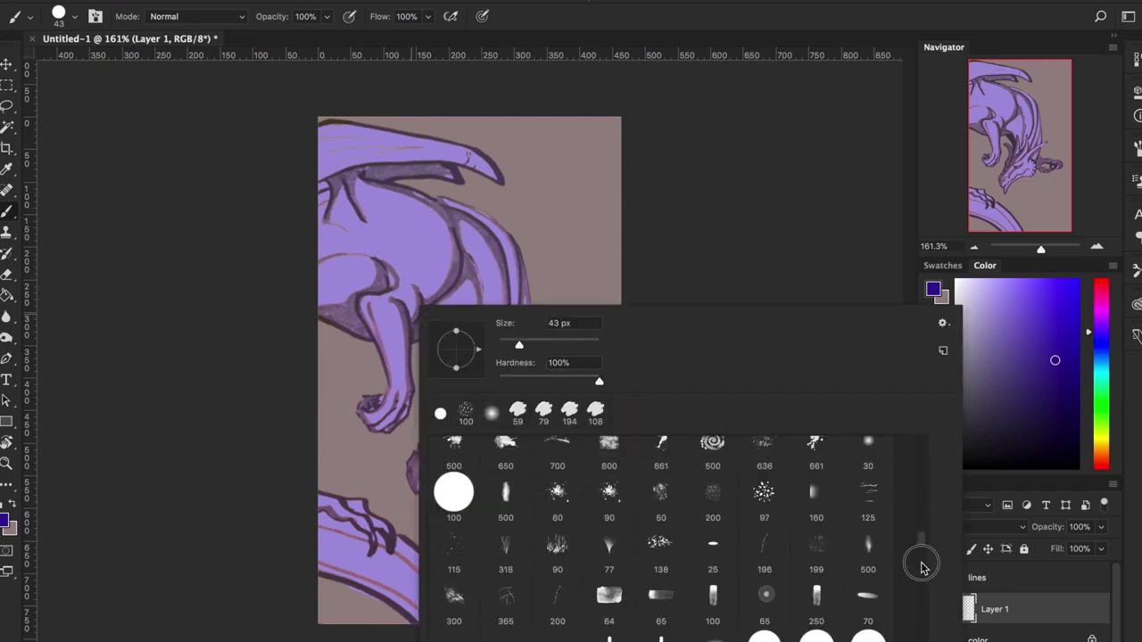
drag(922, 567, 927, 641)
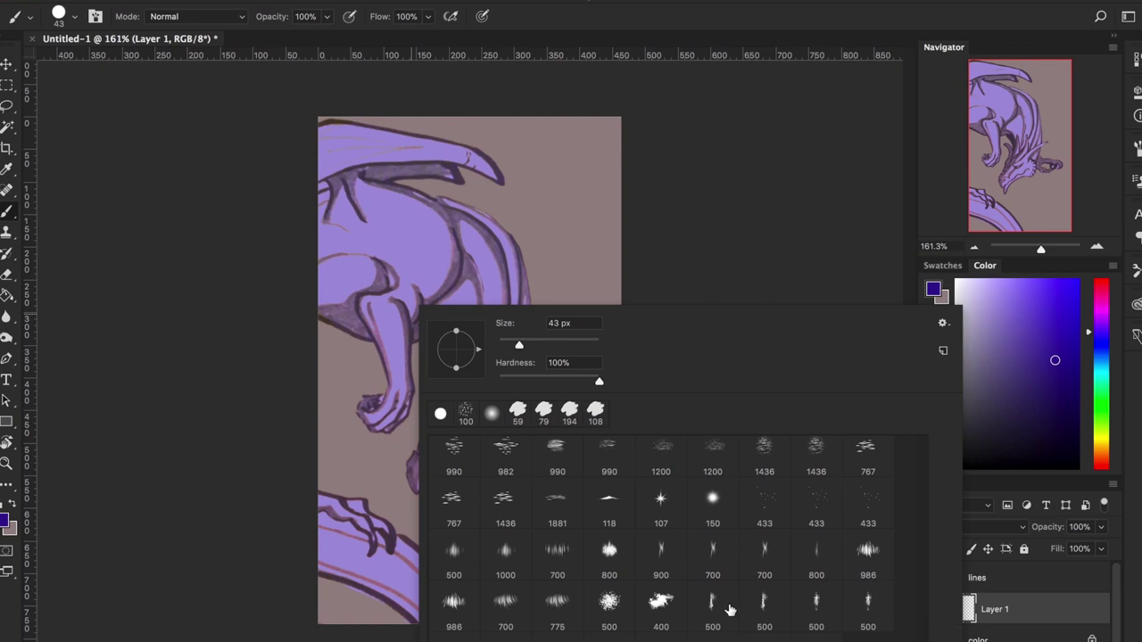
scroll(612, 543, down, 5)
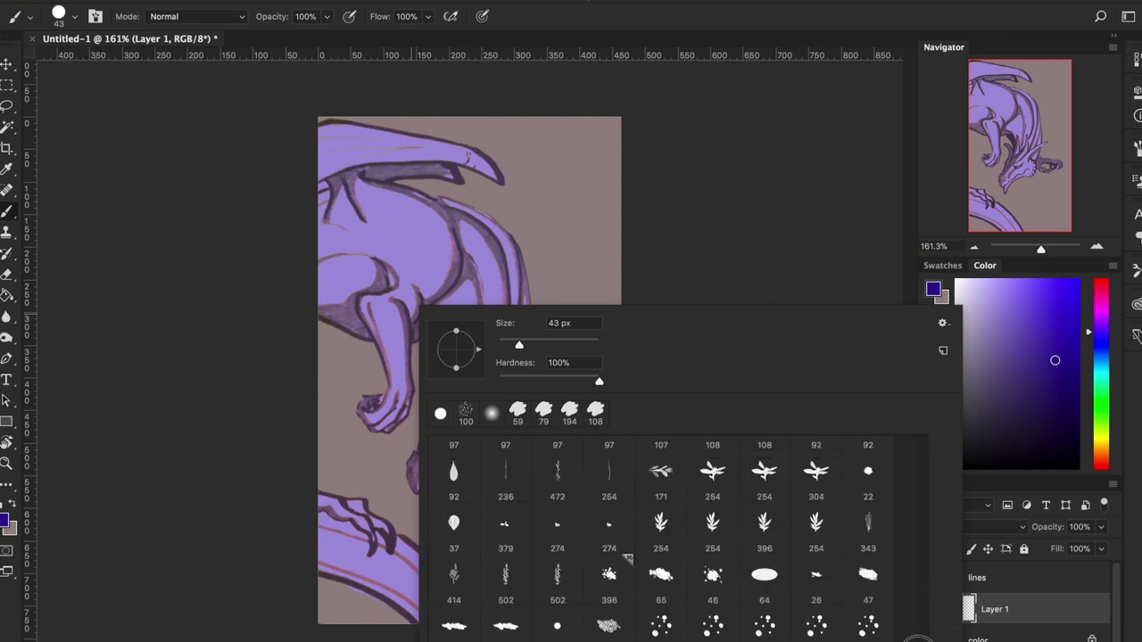
scroll(628, 558, down, 5)
scroll(912, 619, down, 15)
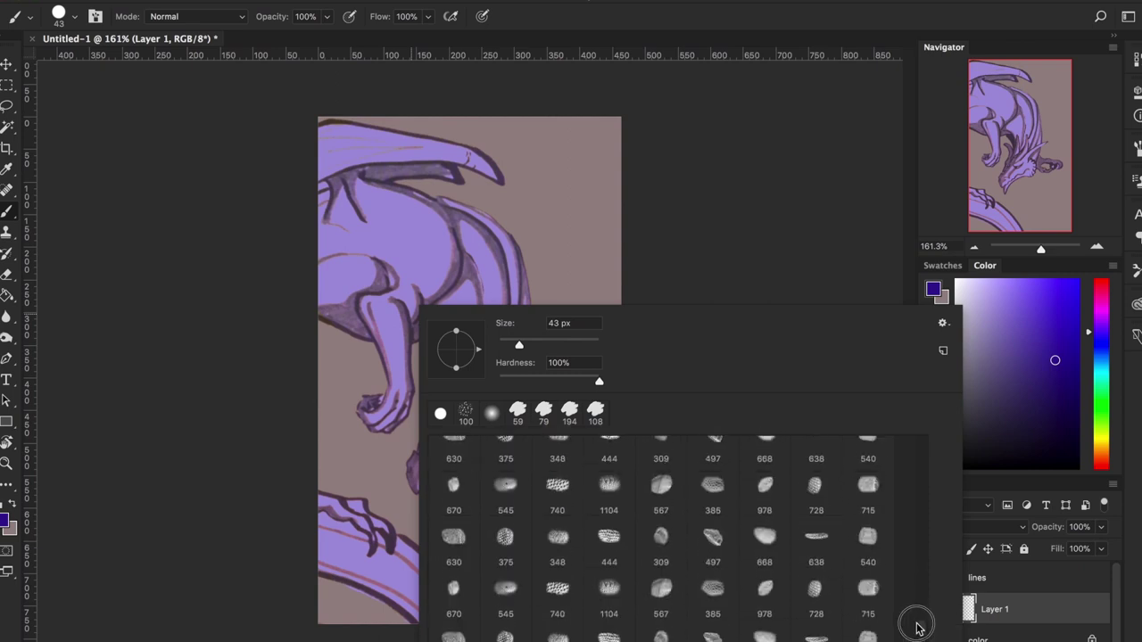
scroll(915, 600, down, 15)
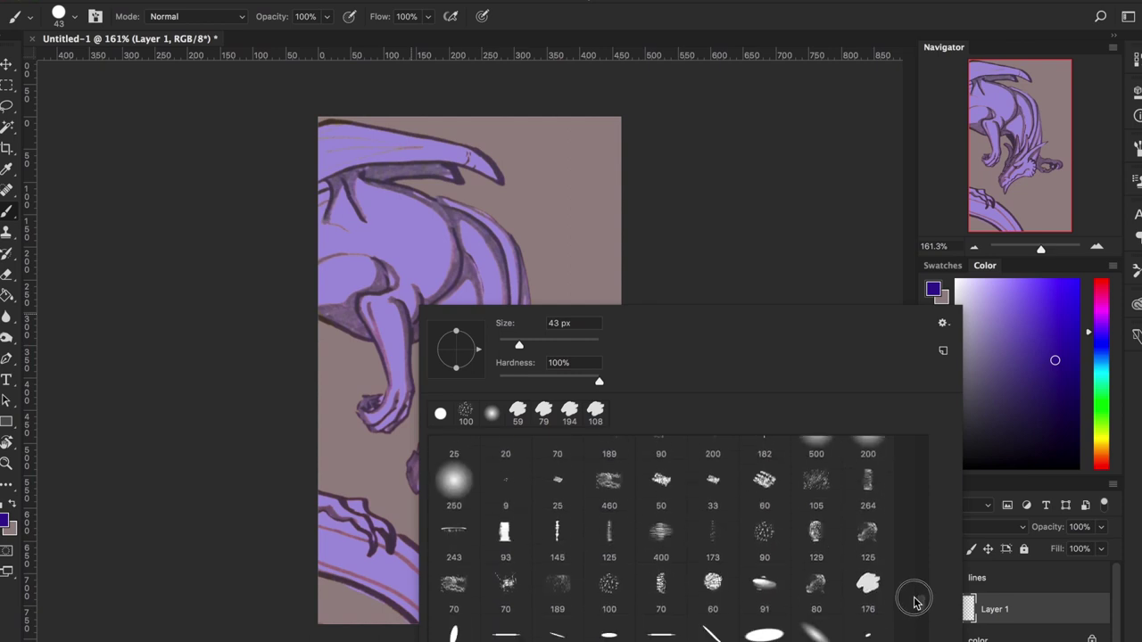
scroll(914, 588, down, 15)
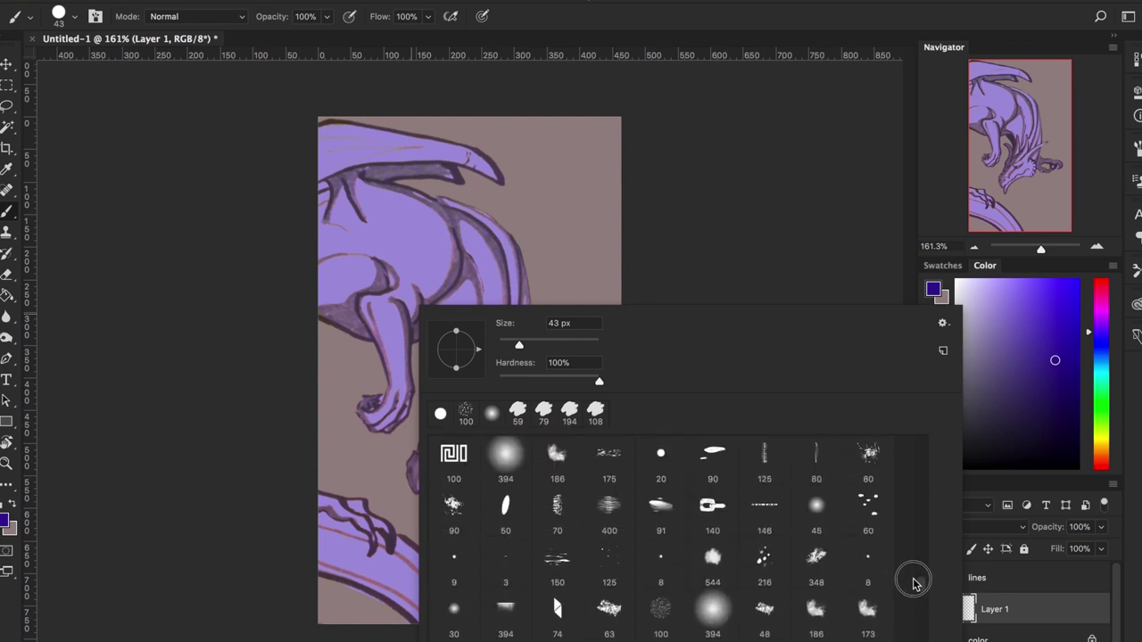
scroll(912, 567, down, 8)
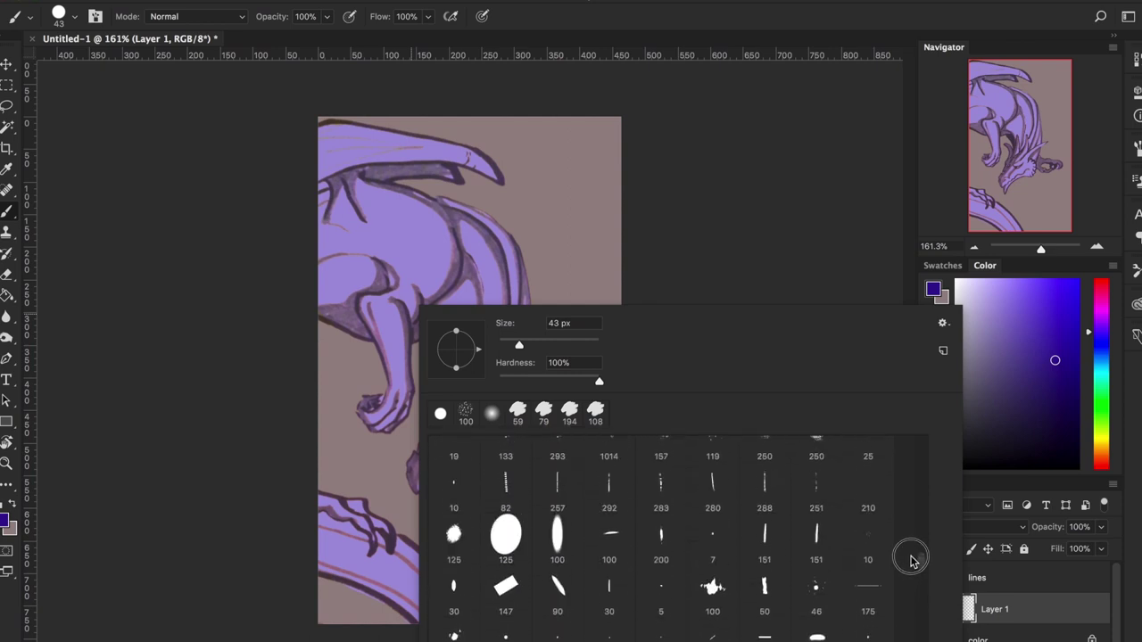
scroll(912, 553, down, 15)
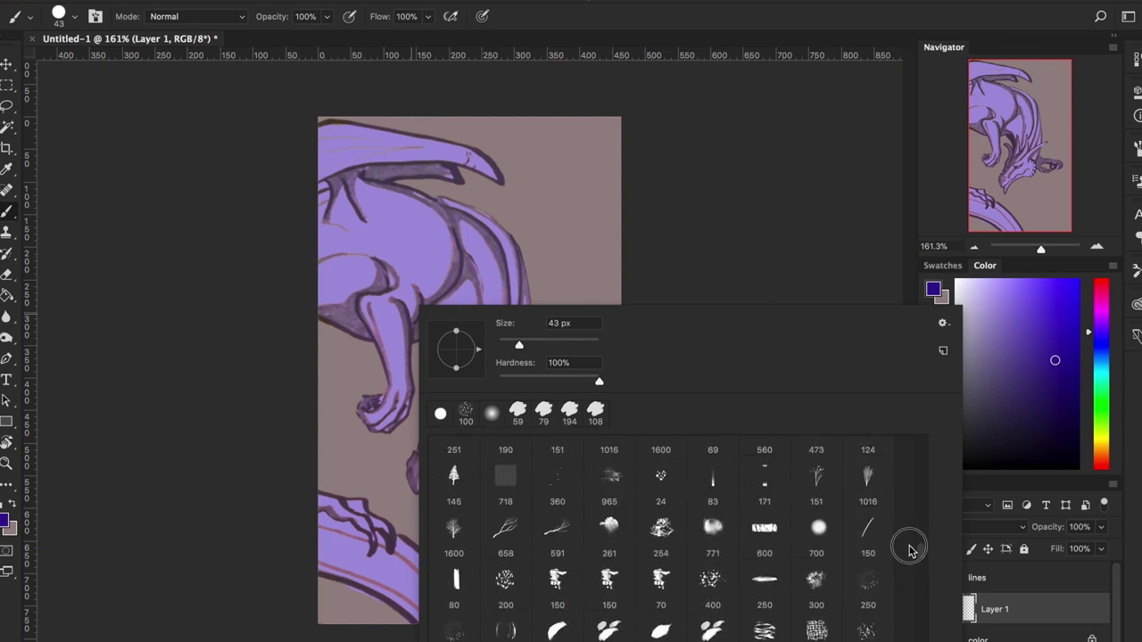
scroll(912, 535, down, 8)
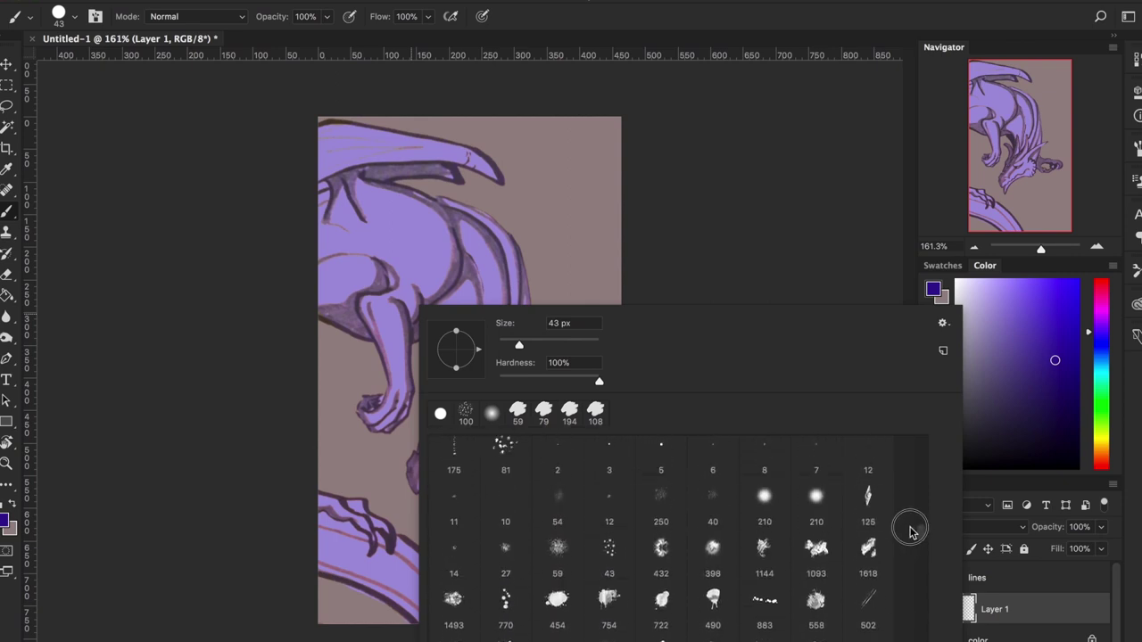
scroll(911, 529, down, 4)
scroll(912, 525, up, 2)
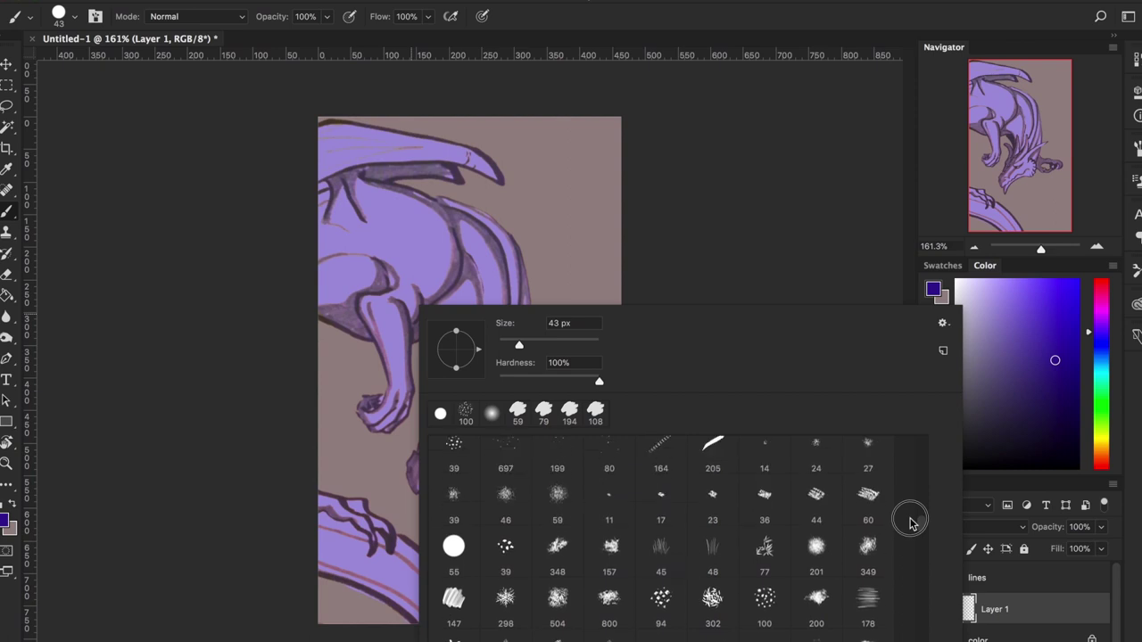
scroll(912, 522, down, 5)
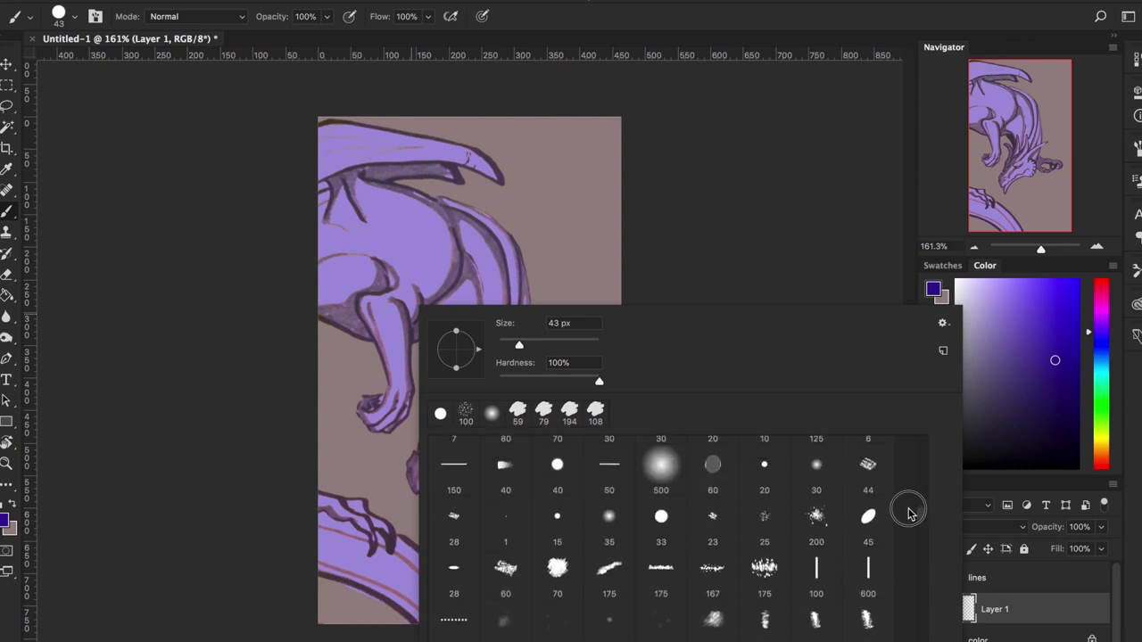
scroll(908, 513, up, 1)
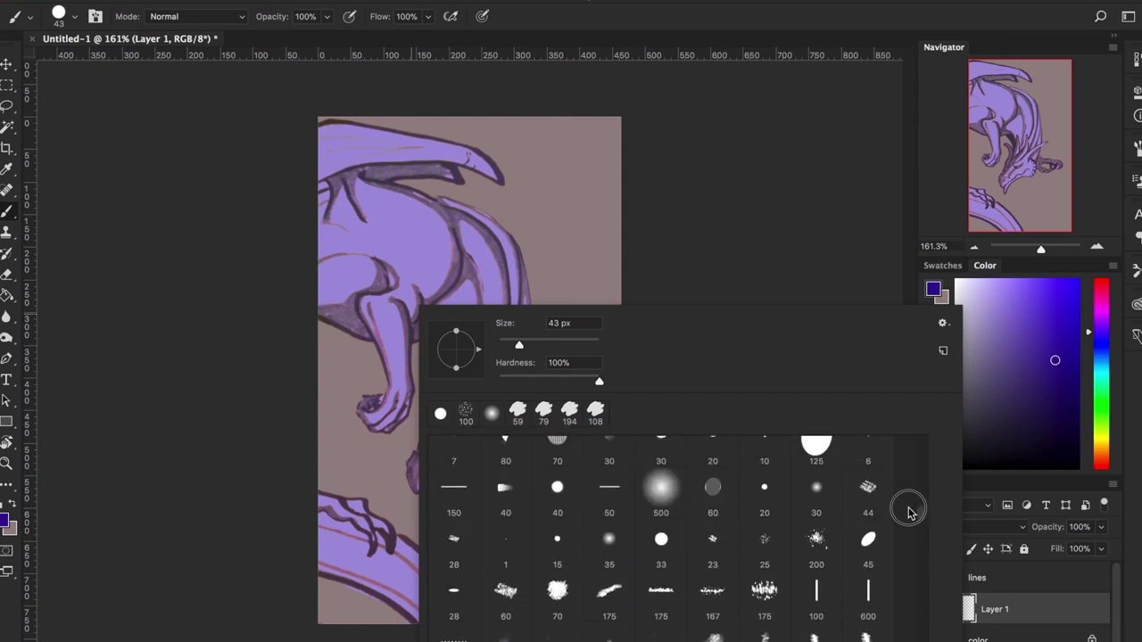
click(562, 618)
click(711, 136)
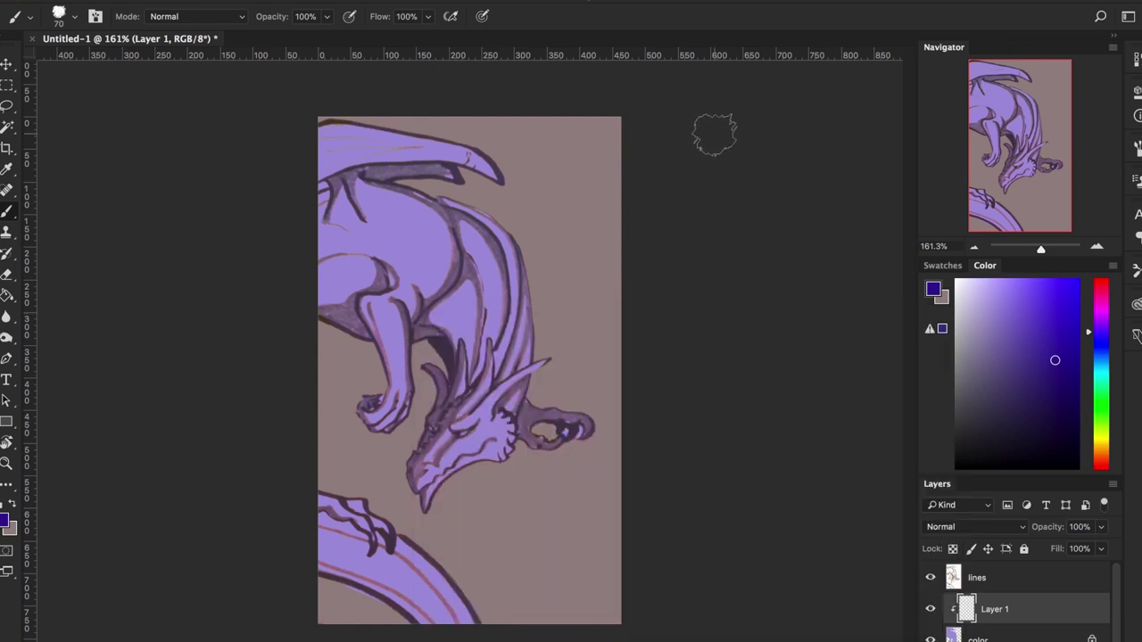
right_click(513, 241)
click(664, 264)
text(38)
key(Return)
Step: Set Layer 1's blend mode to Multiply, paint a zigzag dark blue test stroke over the dragon's neck, and undo it
click(1001, 528)
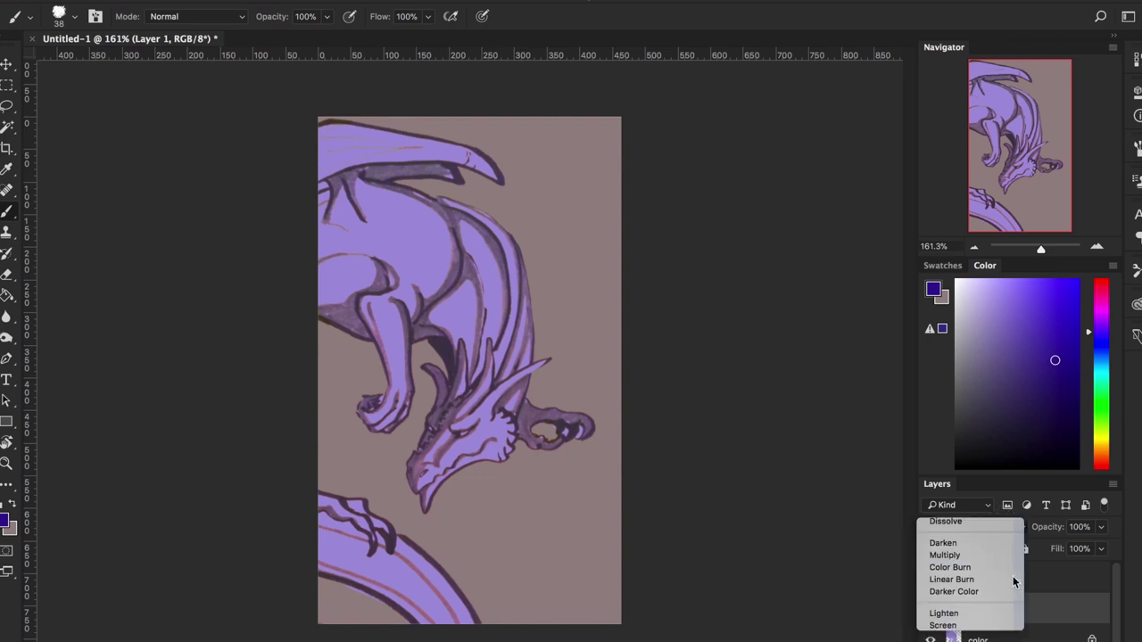
click(1011, 574)
mouse_move(448, 230)
mouse_down()
mouse_move(479, 268)
mouse_move(493, 336)
mouse_up()
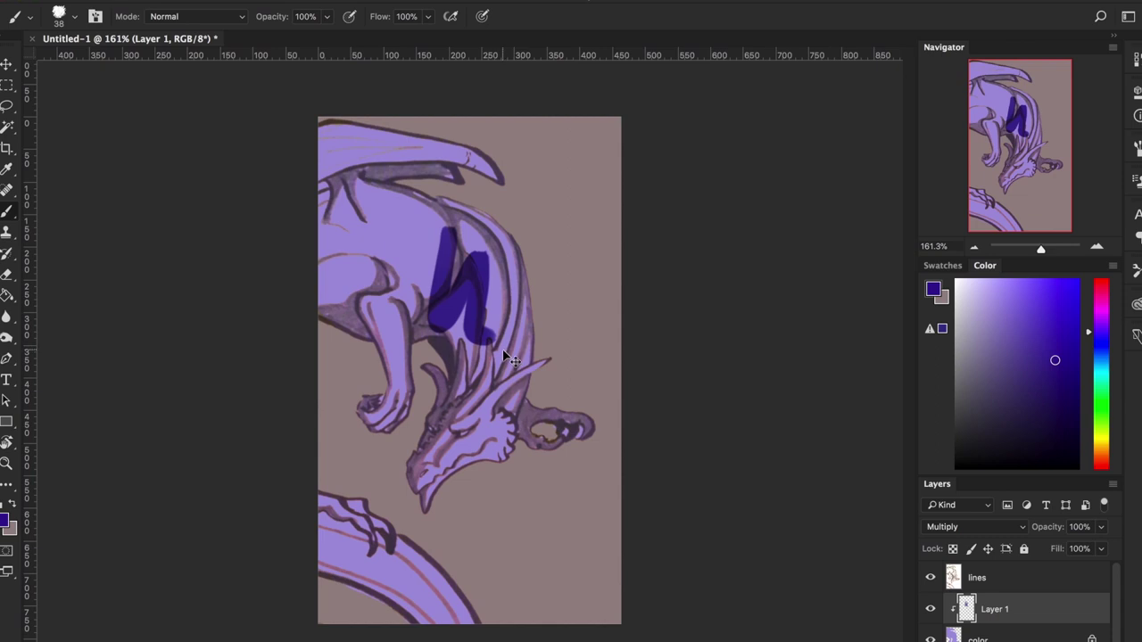
key(ctrl+z)
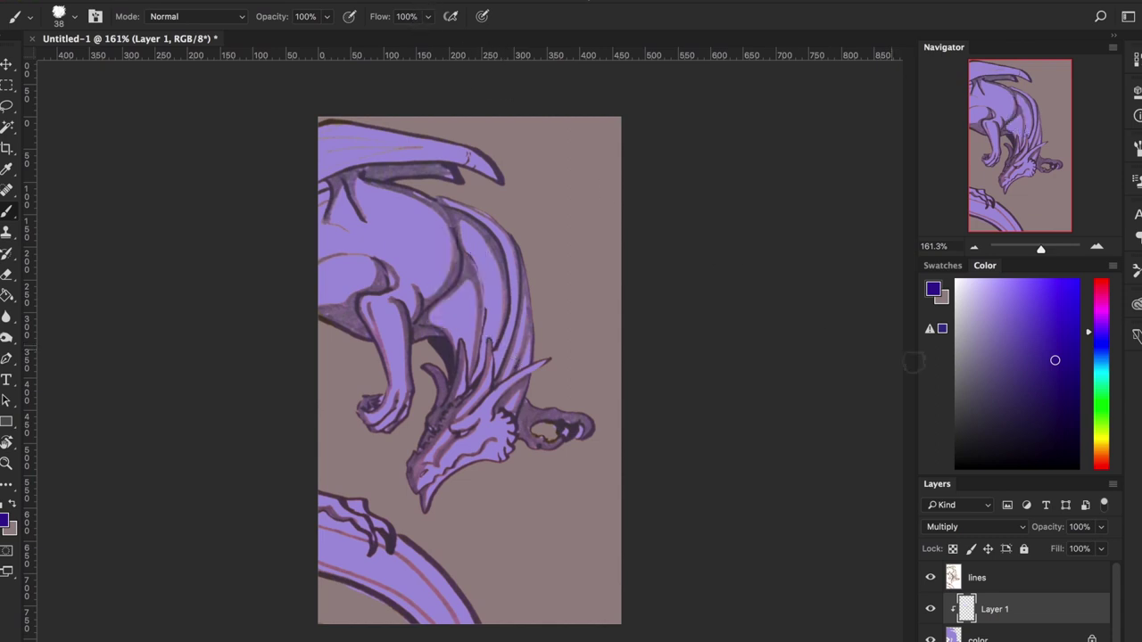
Step: Change the foreground color to white and set the brush size to 52 px
mouse_move(1054, 357)
mouse_down()
mouse_move(1040, 350)
mouse_move(981, 382)
mouse_move(1017, 381)
mouse_move(991, 387)
mouse_move(991, 369)
mouse_move(1001, 385)
mouse_move(956, 282)
mouse_up()
right_click(514, 235)
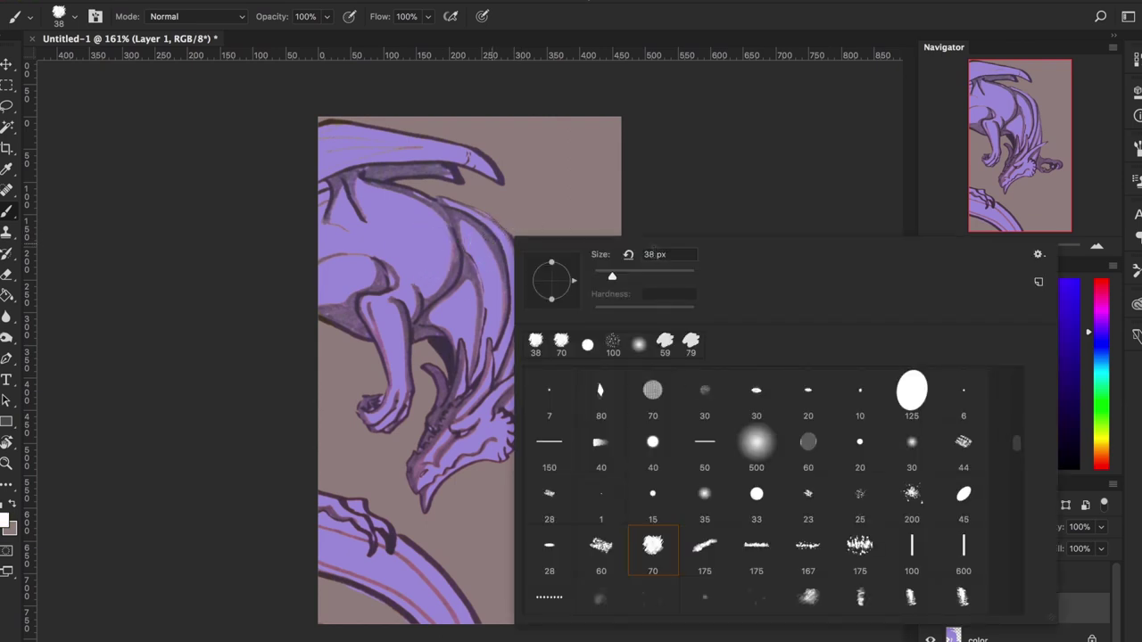
drag(634, 276, 619, 276)
click(770, 114)
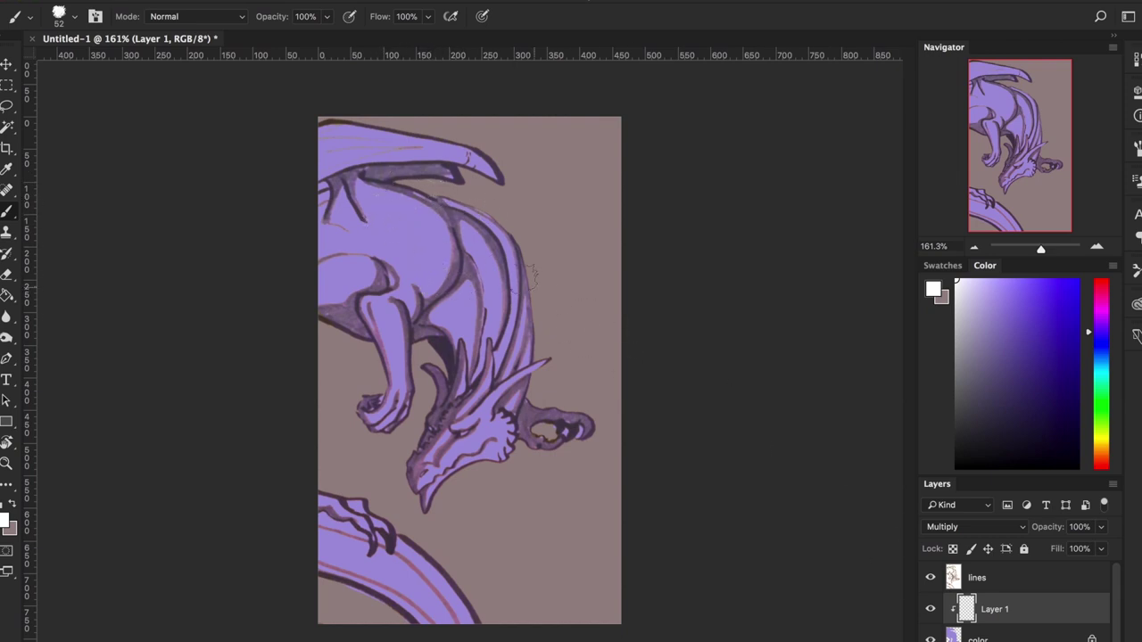
Step: Sample a muted purple from the drawing, paint a small test mark on the dragon's body, and erase it
alt+click(484, 242)
mouse_move(379, 190)
mouse_down()
mouse_move(399, 254)
mouse_move(420, 214)
mouse_up()
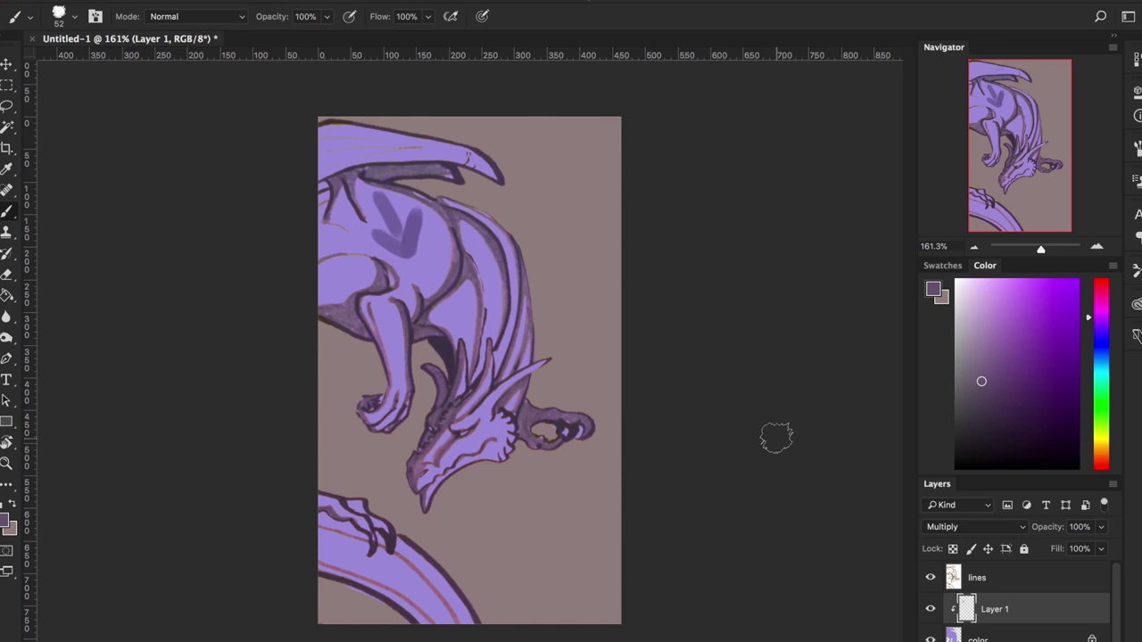
key(e)
mouse_move(394, 239)
mouse_down()
mouse_move(380, 193)
mouse_move(409, 196)
mouse_up()
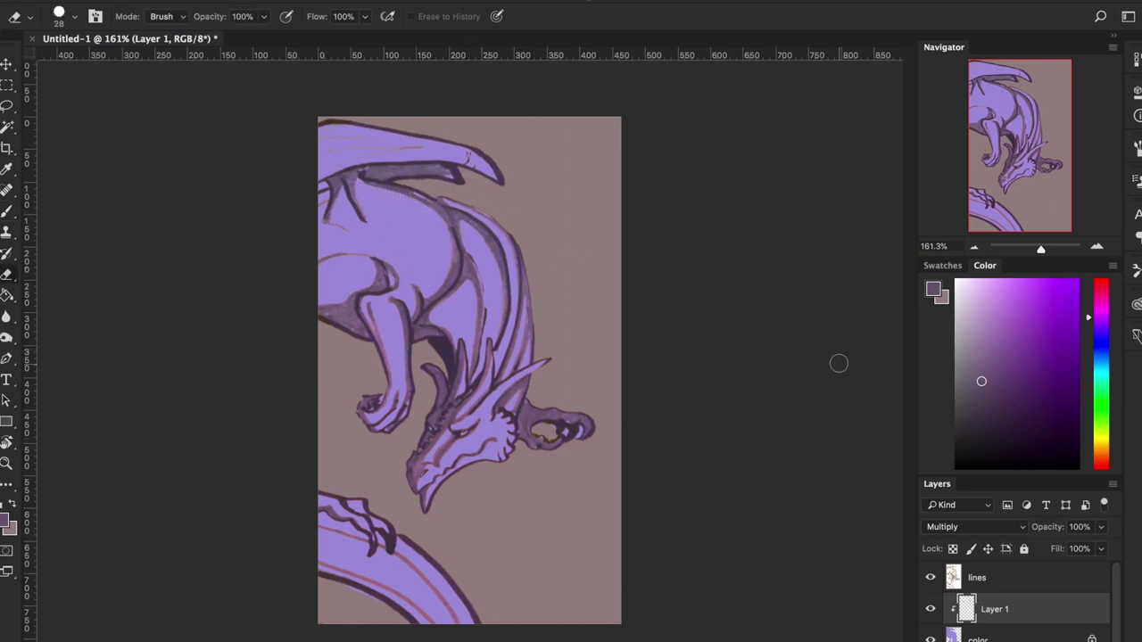
Step: Paint a dark shading stroke over the dragon's brow and snout on Layer 1 and undo it
key(b)
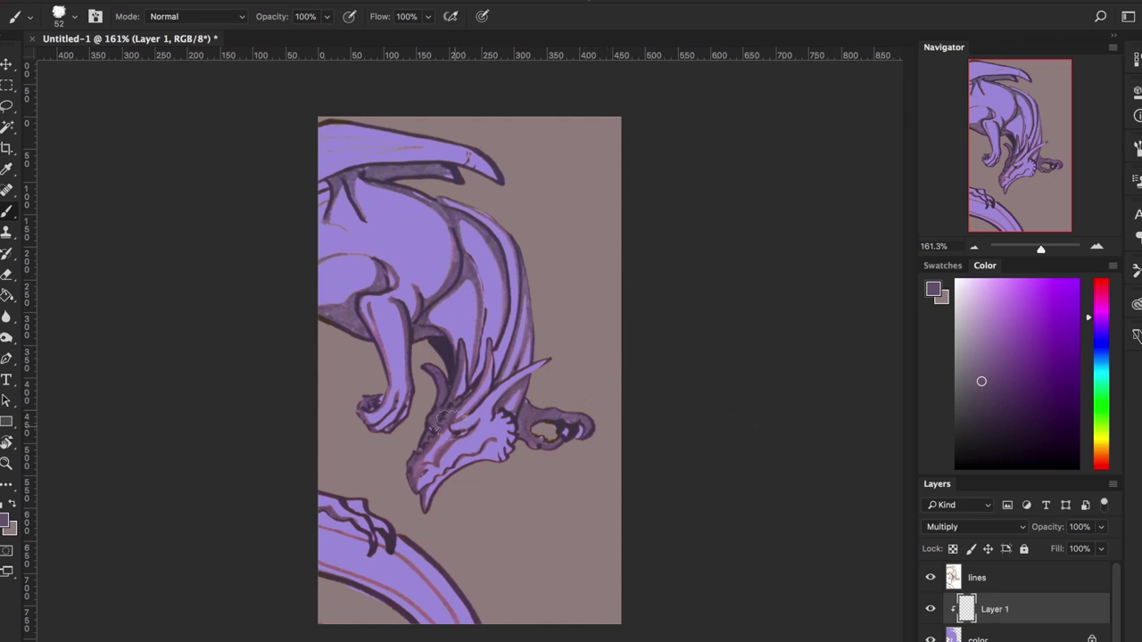
drag(451, 414, 432, 466)
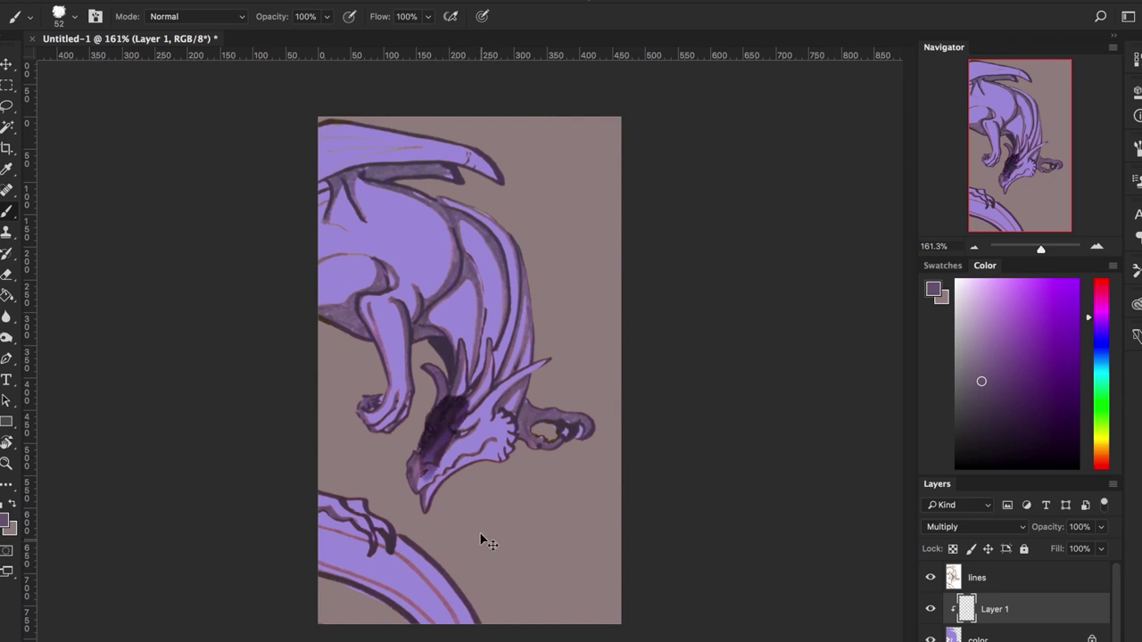
key(ctrl+z)
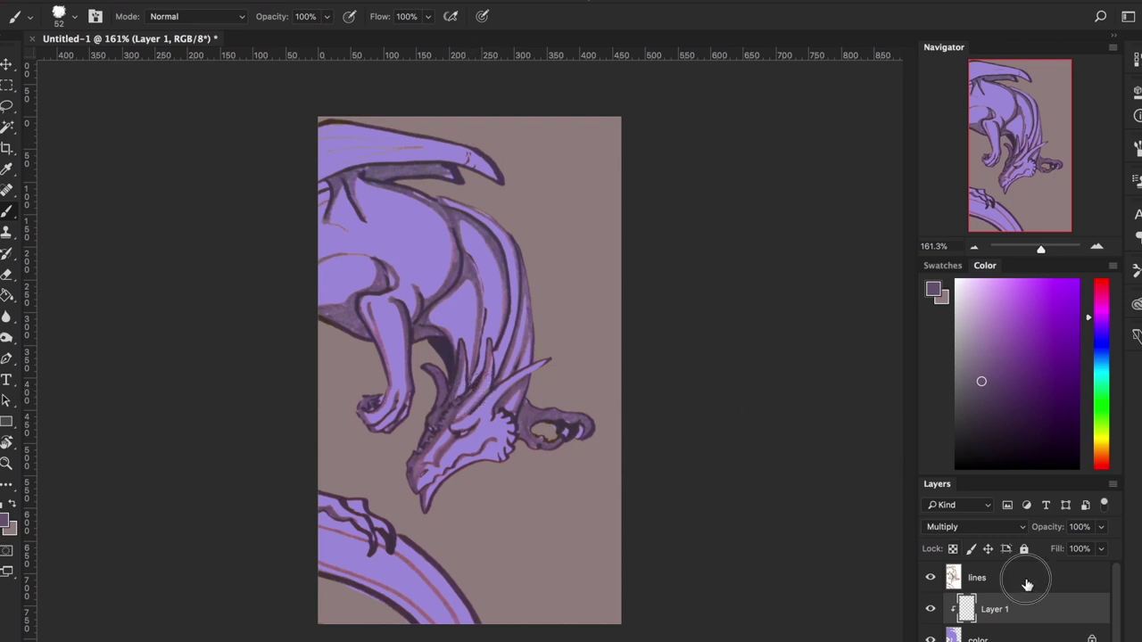
Step: Erase the sketched shading from the dragon's snout, brow and horn on the lines layer with the 28 px Eraser
click(1025, 580)
key(e)
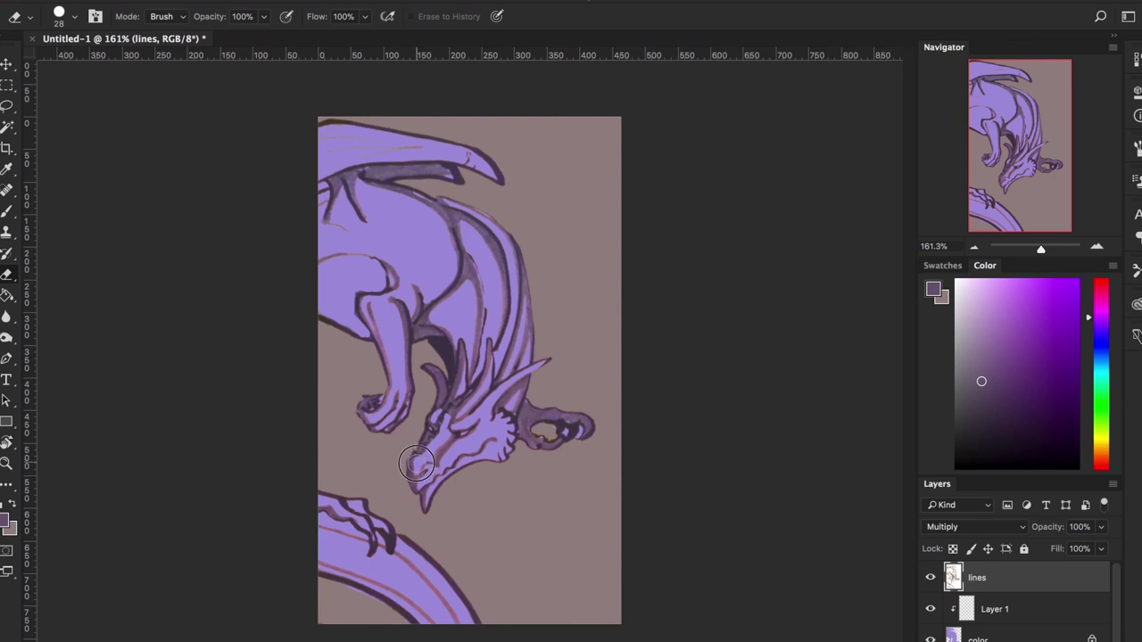
mouse_move(416, 473)
mouse_down()
mouse_move(445, 442)
mouse_move(456, 400)
mouse_up()
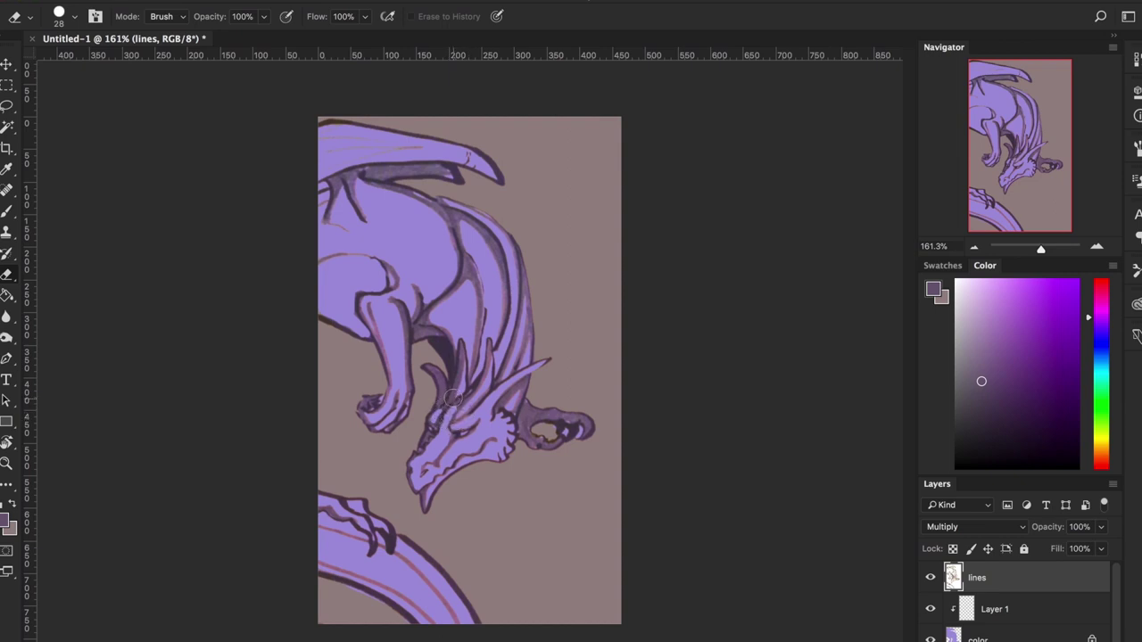
drag(463, 351, 457, 397)
Step: Sample a grayish purple from the neck and paint the first shadow strokes along the back of the neck on Layer 1
click(1039, 607)
key(b)
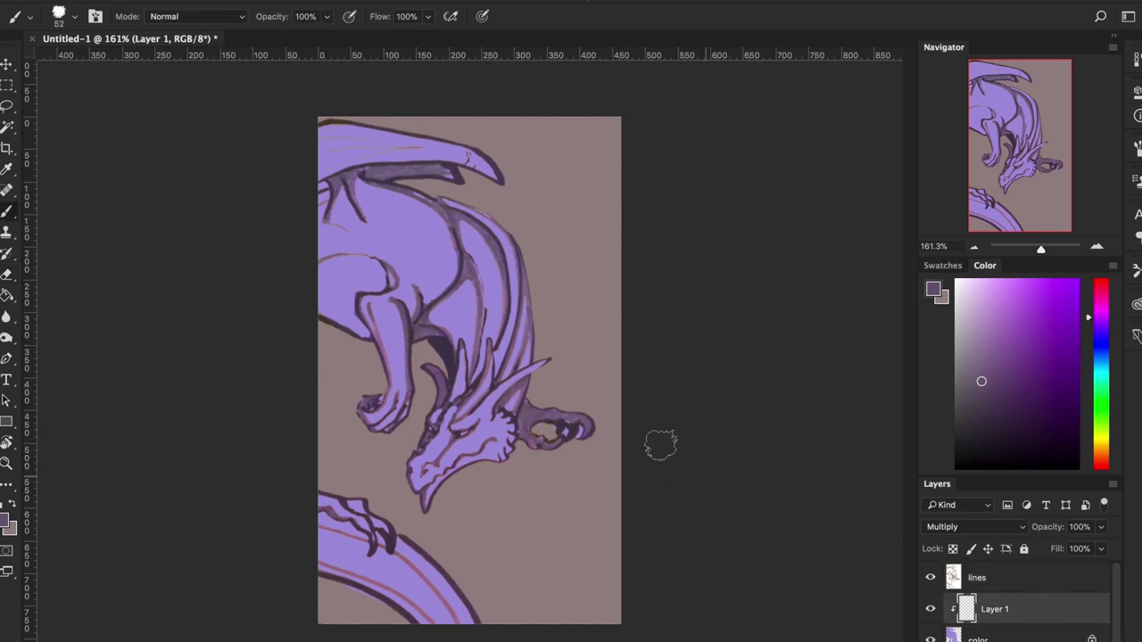
alt+click(475, 271)
mouse_move(460, 215)
mouse_down()
mouse_move(505, 276)
mouse_move(515, 339)
mouse_up()
drag(499, 254, 511, 357)
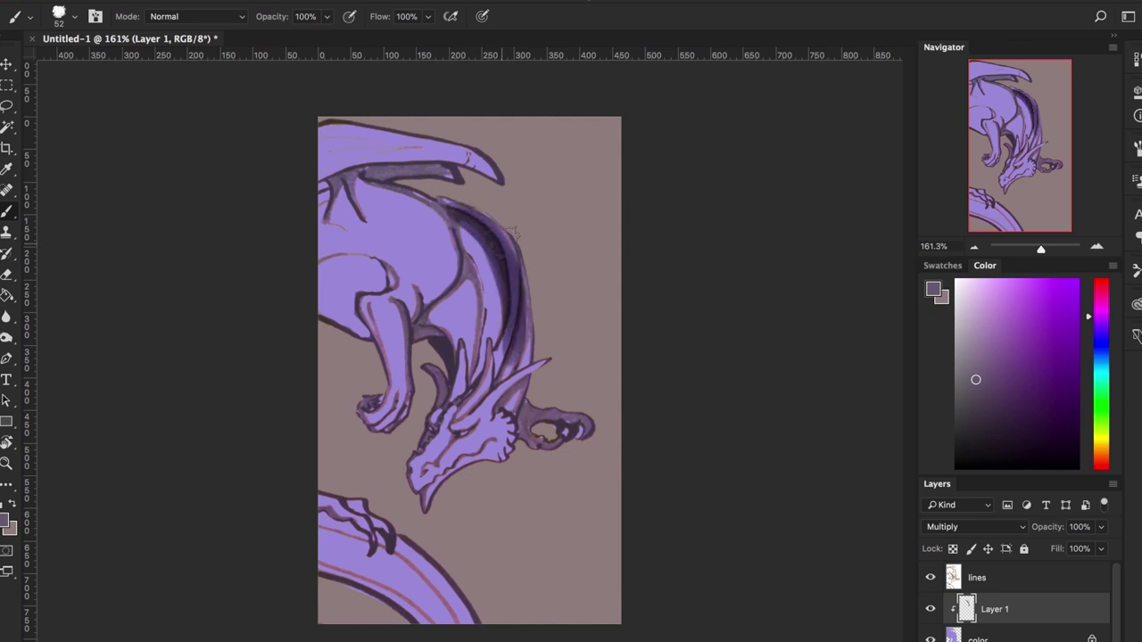
Step: Brush shadows over the outer neck, horn, lower head and coiled tail tip, and along the outer edge of the lower tail
drag(515, 234, 489, 393)
drag(522, 339, 437, 491)
drag(513, 411, 420, 513)
drag(528, 370, 506, 446)
mouse_move(531, 426)
mouse_down()
mouse_move(535, 290)
mouse_move(539, 428)
mouse_move(590, 404)
mouse_up()
drag(394, 534, 468, 619)
mouse_move(360, 496)
mouse_down()
mouse_move(388, 512)
mouse_move(359, 541)
mouse_move(315, 515)
mouse_move(450, 623)
mouse_up()
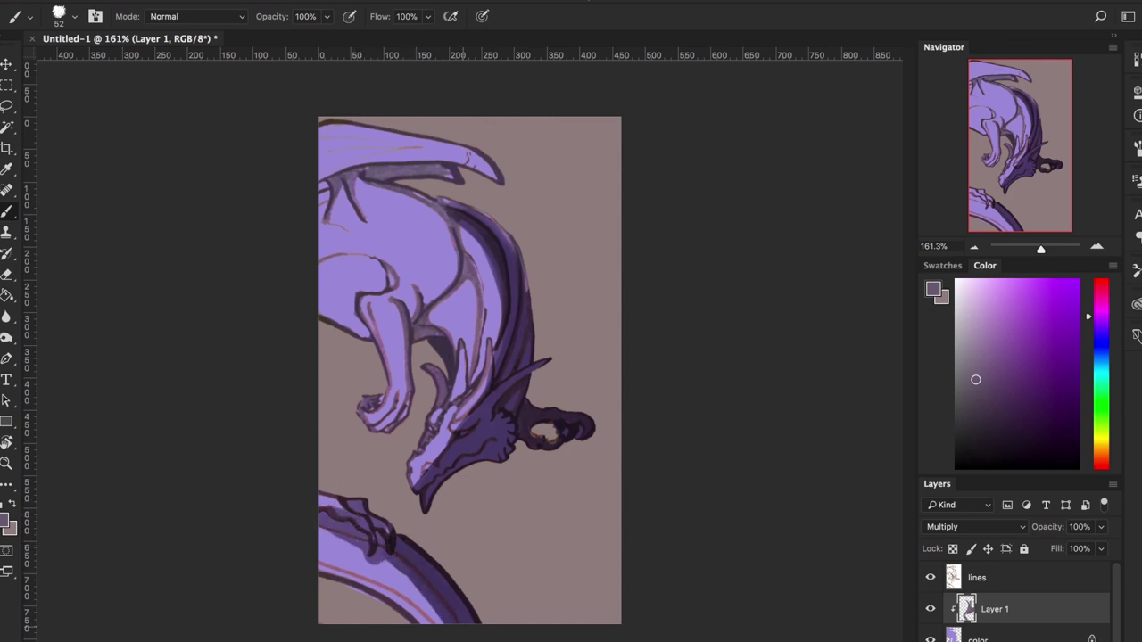
Step: Paint shadows along the inner neck, wing underside and upper wing, around the shoulder, and behind the foreleg
mouse_move(423, 337)
mouse_down()
mouse_move(472, 266)
mouse_move(452, 221)
mouse_up()
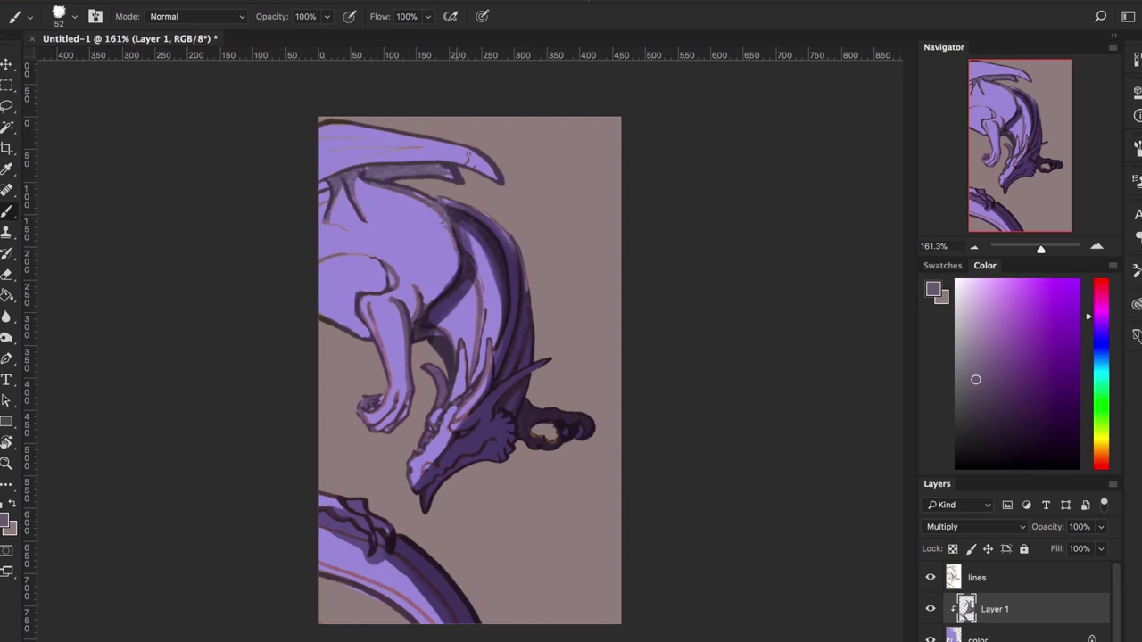
mouse_move(473, 259)
mouse_down()
mouse_move(427, 344)
mouse_move(458, 330)
mouse_move(433, 353)
mouse_up()
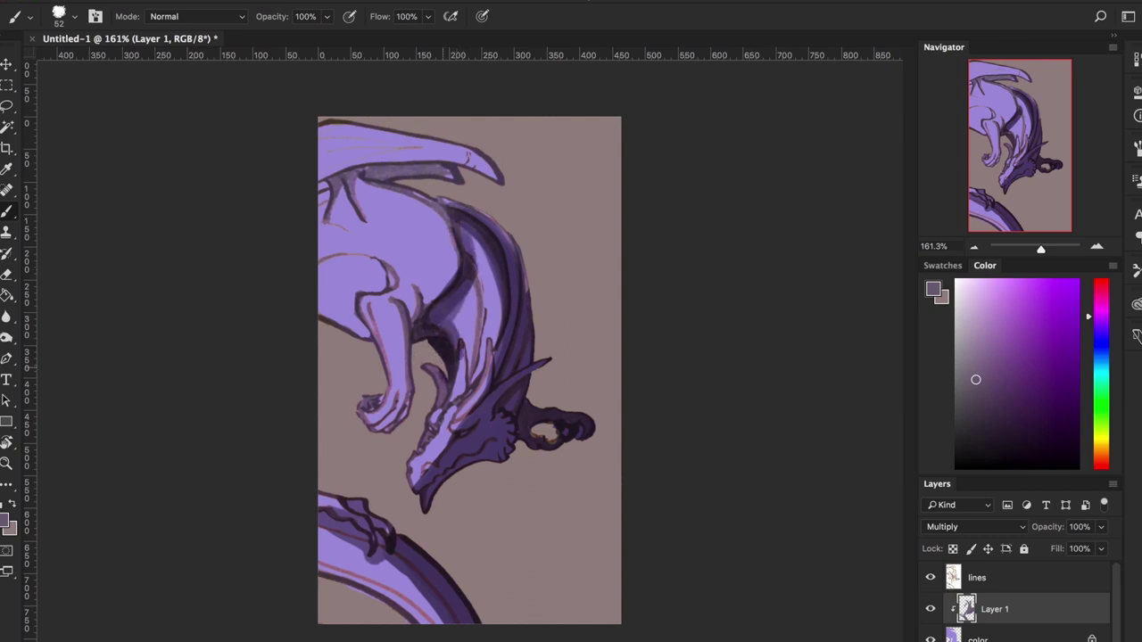
drag(437, 288, 473, 308)
mouse_move(378, 185)
mouse_down()
mouse_move(434, 211)
mouse_move(408, 198)
mouse_move(449, 243)
mouse_move(381, 158)
mouse_move(365, 183)
mouse_move(461, 181)
mouse_up()
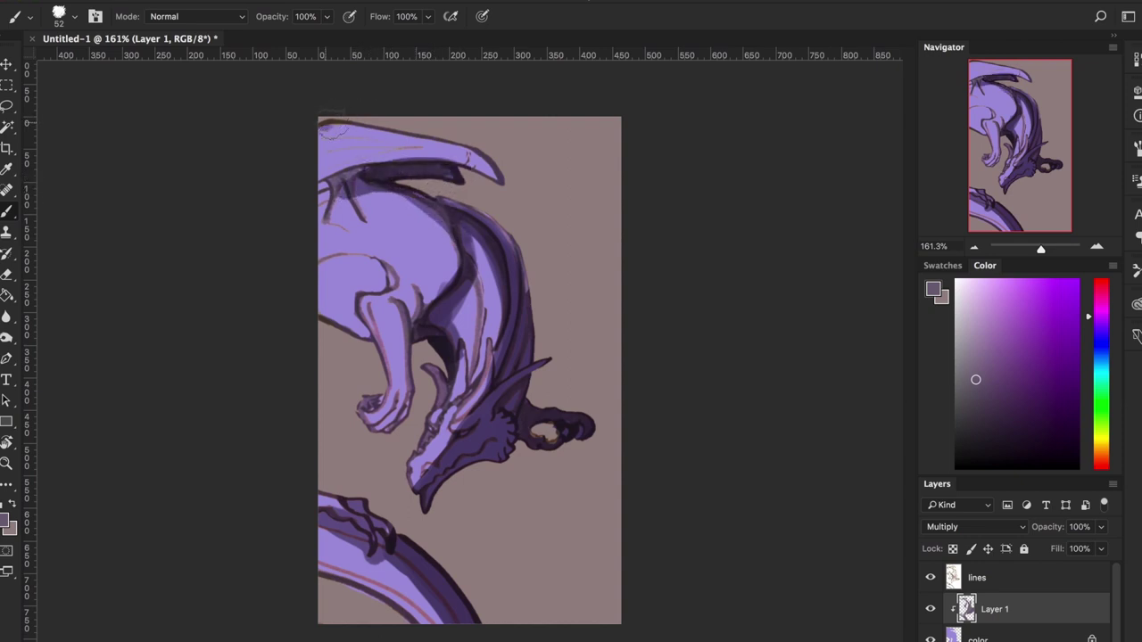
drag(325, 130, 504, 183)
drag(366, 198, 310, 193)
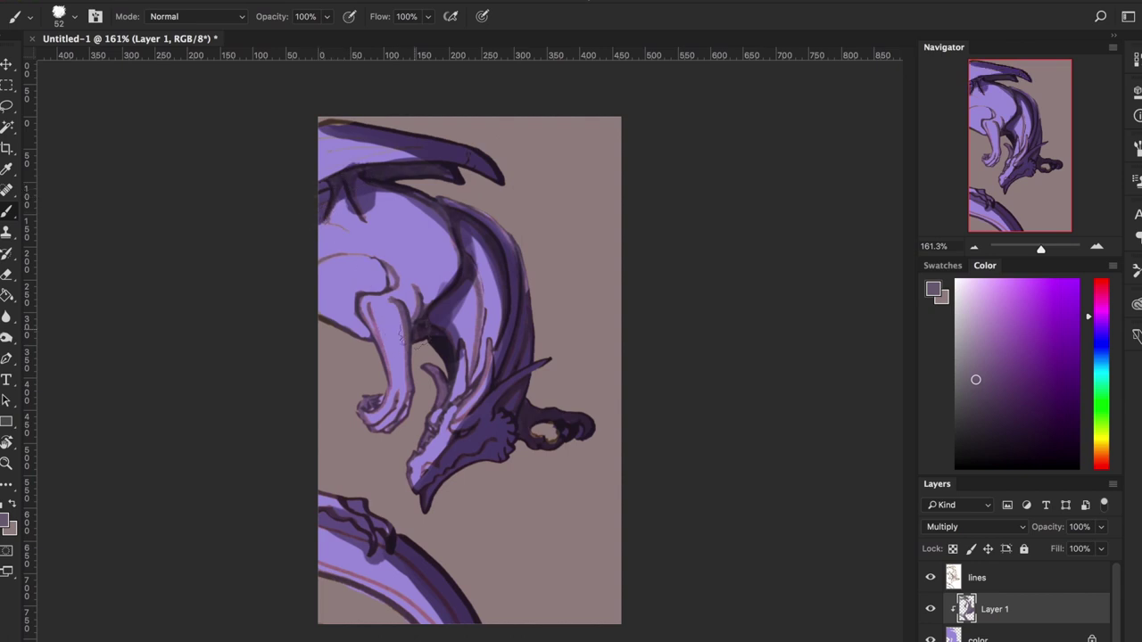
mouse_move(414, 326)
mouse_down()
mouse_move(415, 293)
mouse_move(441, 293)
mouse_move(456, 275)
mouse_move(460, 308)
mouse_up()
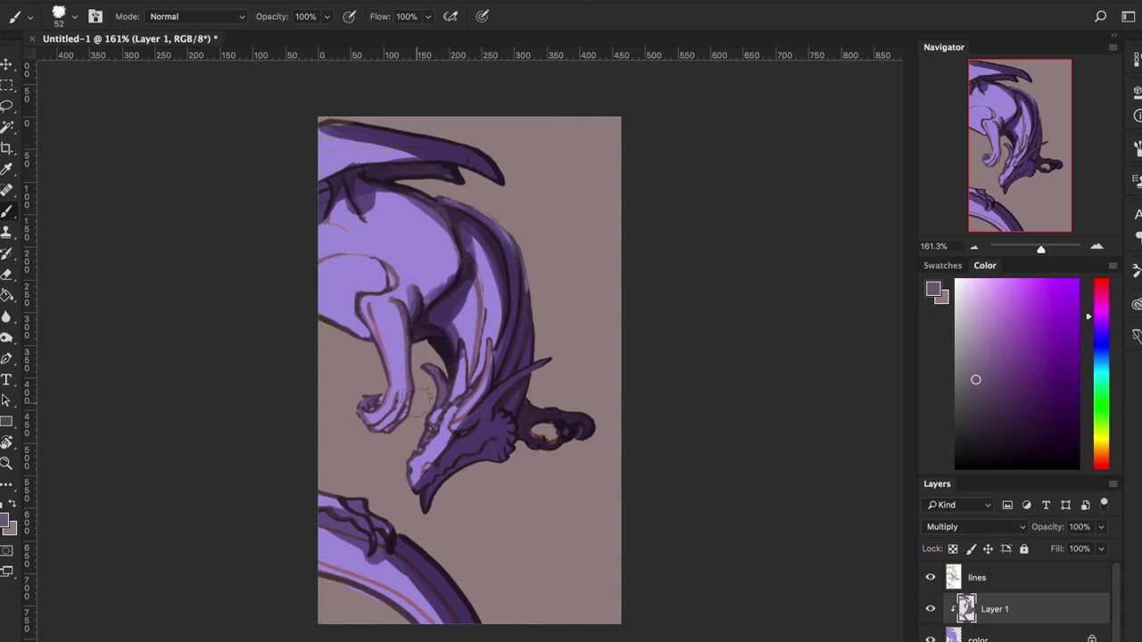
Step: Lower the brush opacity to 54% and add a new layer above Layer 1, clipped as a clipping mask
click(327, 16)
drag(329, 35, 292, 38)
key(ctrl+shift+alt+n)
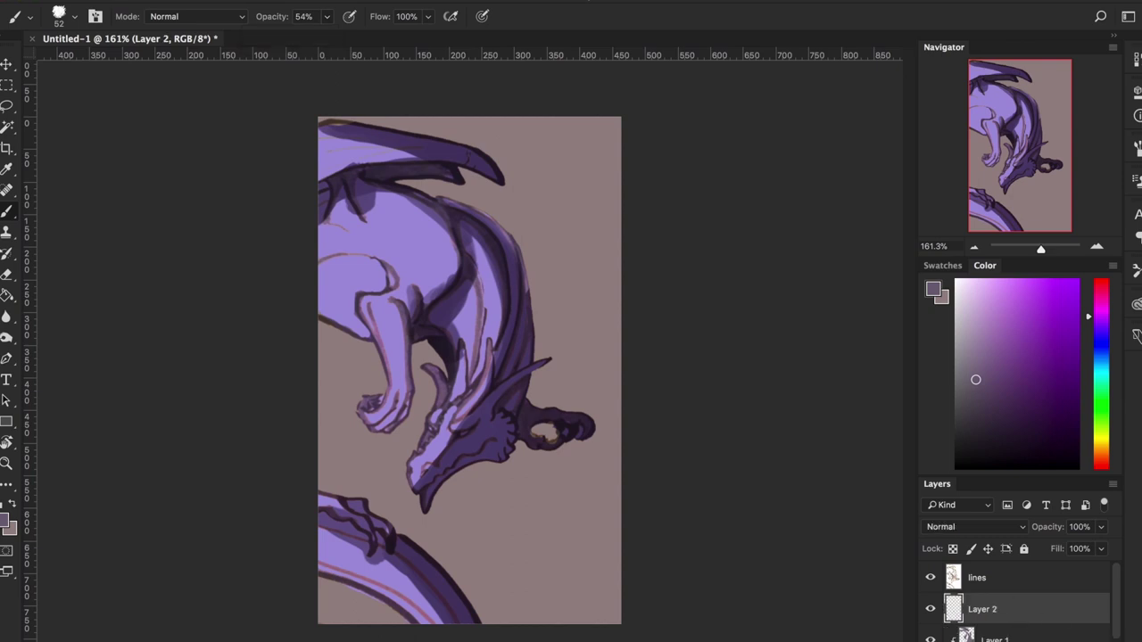
drag(994, 607, 1021, 635)
alt+click(1025, 622)
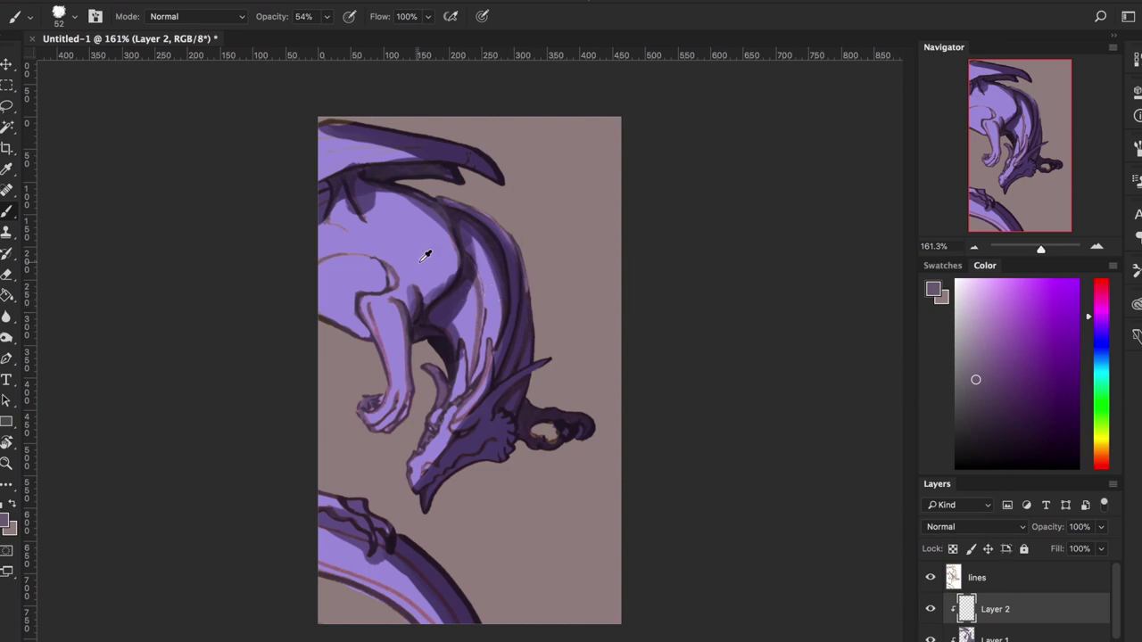
Step: Sample dark and mid purples from the body and blend soft shading over the shoulder, foreleg and inner neck on Layer 2
alt+click(438, 286)
mouse_move(440, 284)
mouse_down()
mouse_move(464, 266)
mouse_move(427, 291)
mouse_move(452, 250)
mouse_move(443, 303)
mouse_move(462, 287)
mouse_move(446, 294)
mouse_move(463, 305)
mouse_move(437, 291)
mouse_up()
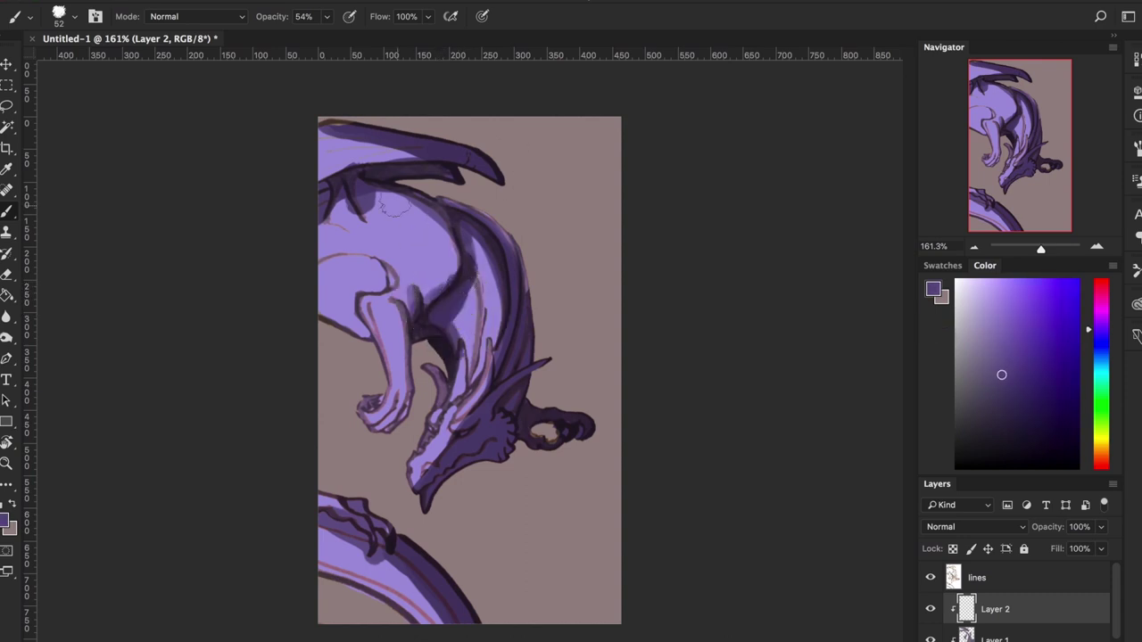
mouse_move(393, 198)
mouse_down()
mouse_move(436, 247)
mouse_move(429, 230)
mouse_move(409, 217)
mouse_move(426, 284)
mouse_move(429, 237)
mouse_move(444, 270)
mouse_up()
alt+click(433, 245)
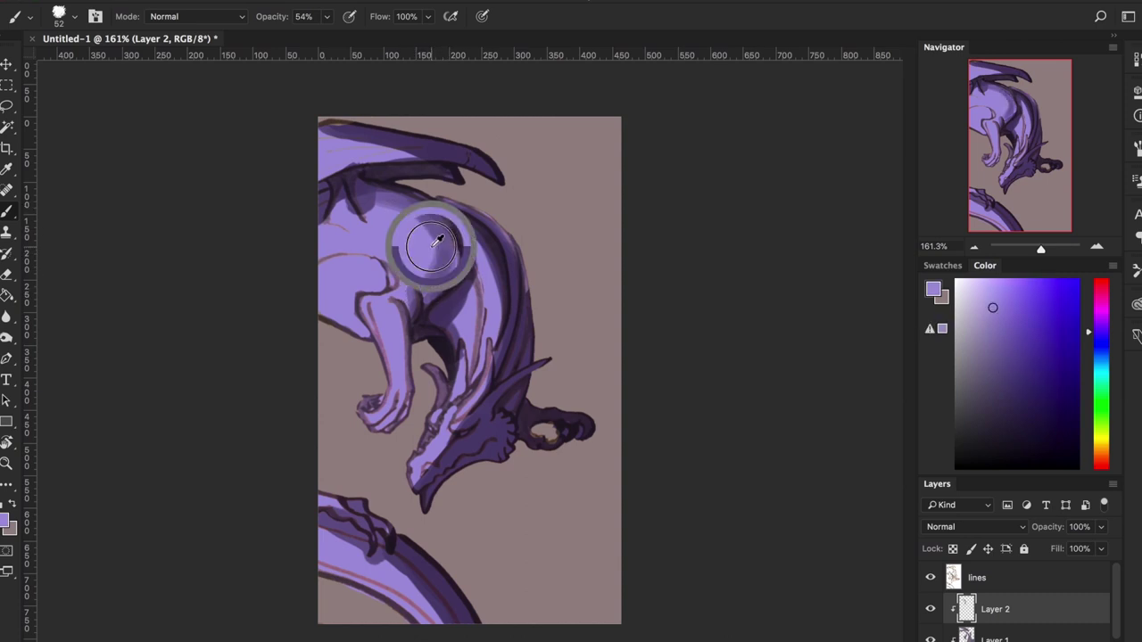
mouse_move(407, 218)
mouse_down()
mouse_move(429, 218)
mouse_move(427, 268)
mouse_up()
alt+click(425, 224)
drag(388, 306, 386, 416)
mouse_move(463, 307)
mouse_down()
mouse_move(489, 254)
mouse_move(487, 331)
mouse_move(464, 373)
mouse_up()
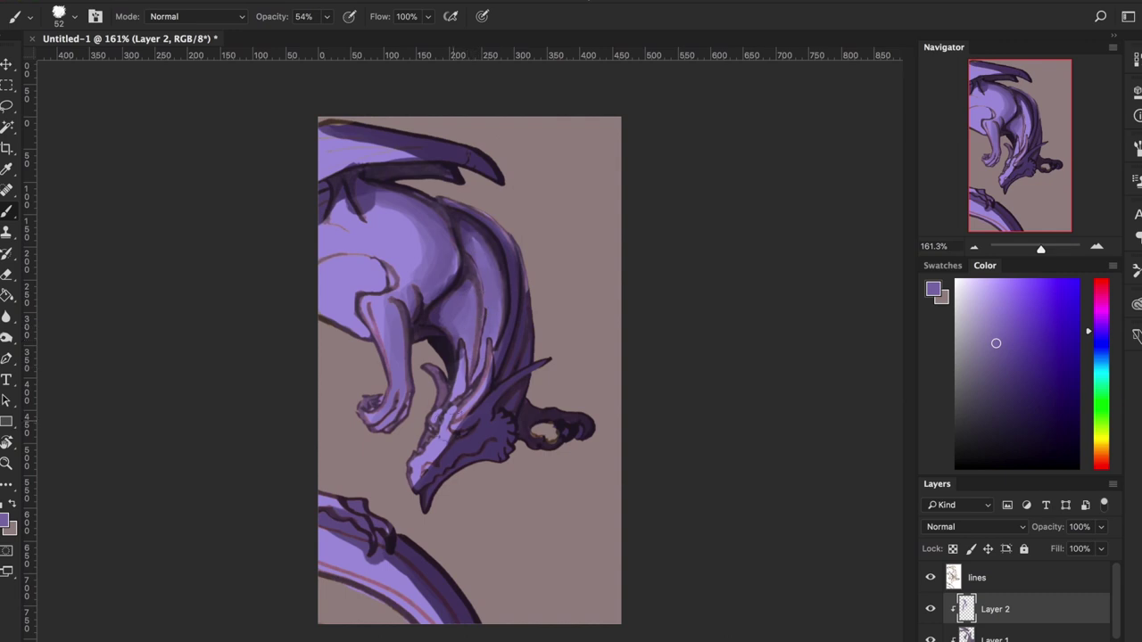
Step: Brush the mid purple over the head and snout, up the outer neck, and along the lower tail
drag(457, 412, 417, 473)
drag(470, 423, 438, 452)
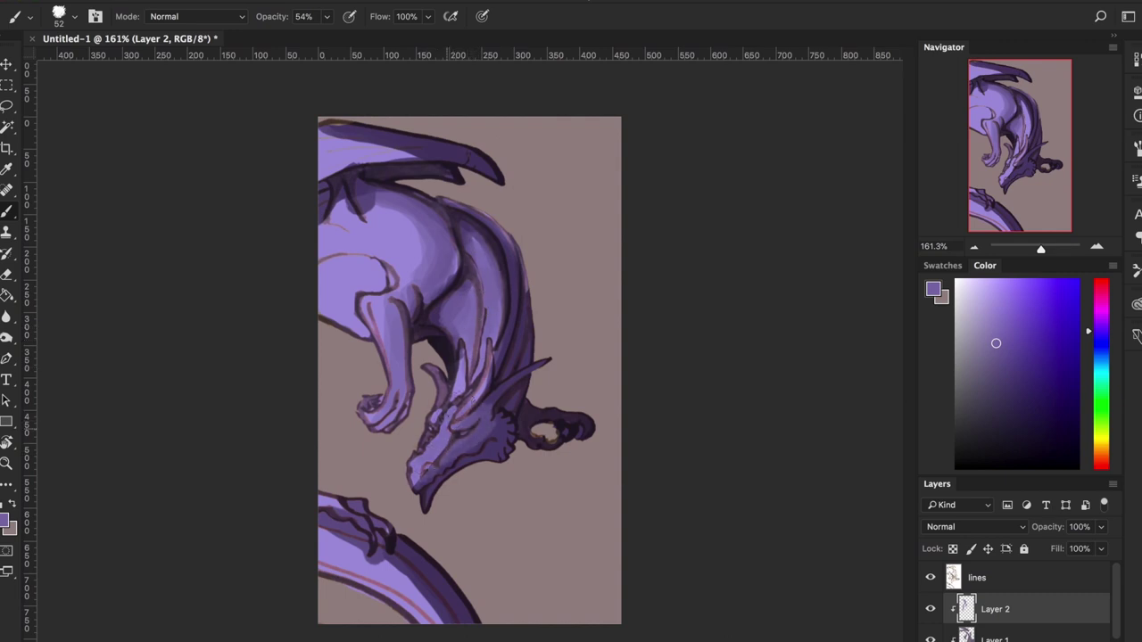
drag(498, 371, 514, 270)
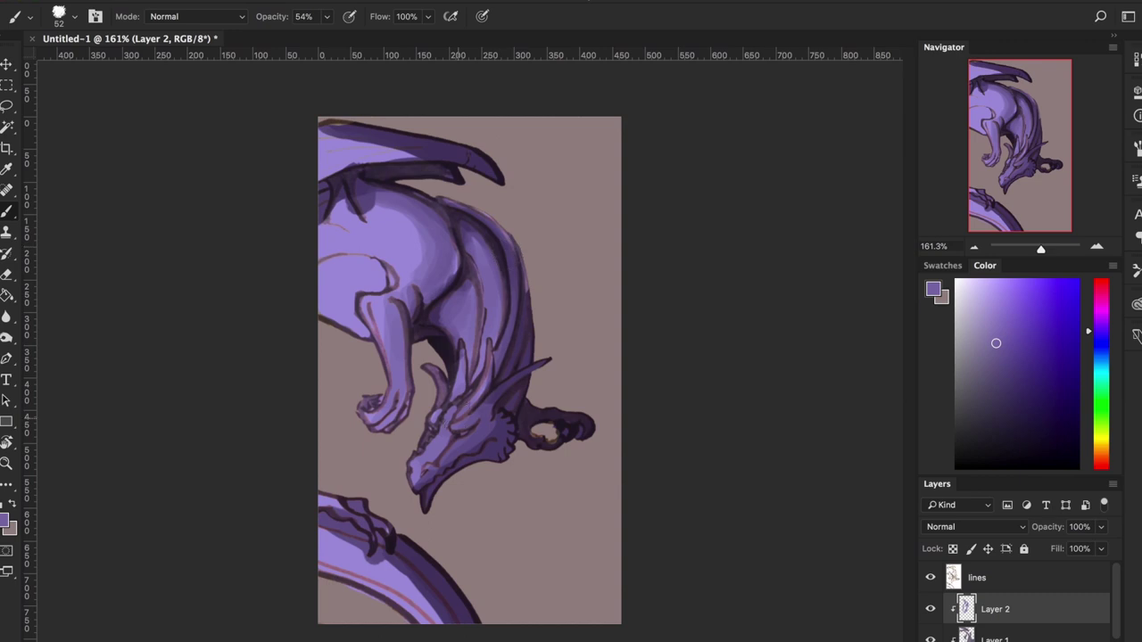
drag(309, 538, 400, 604)
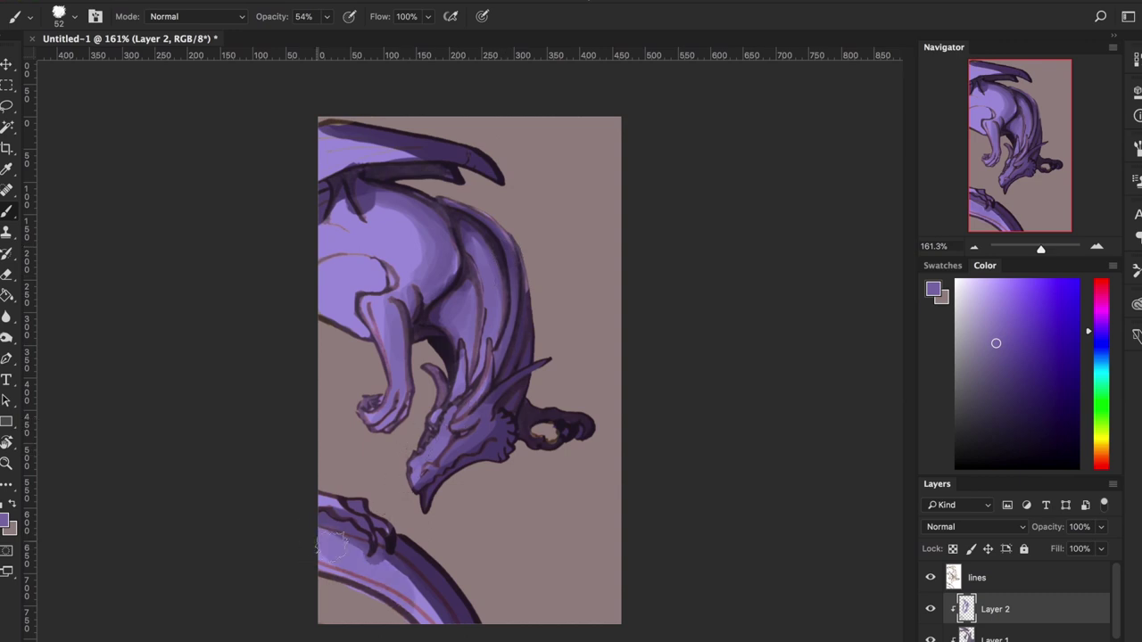
drag(343, 546, 437, 607)
Step: Paint mid-purple shading over the thigh, flank, upper foreleg and the light area of the wing
mouse_move(327, 274)
mouse_down()
mouse_move(373, 263)
mouse_move(333, 254)
mouse_move(368, 278)
mouse_move(318, 277)
mouse_move(333, 312)
mouse_move(336, 278)
mouse_up()
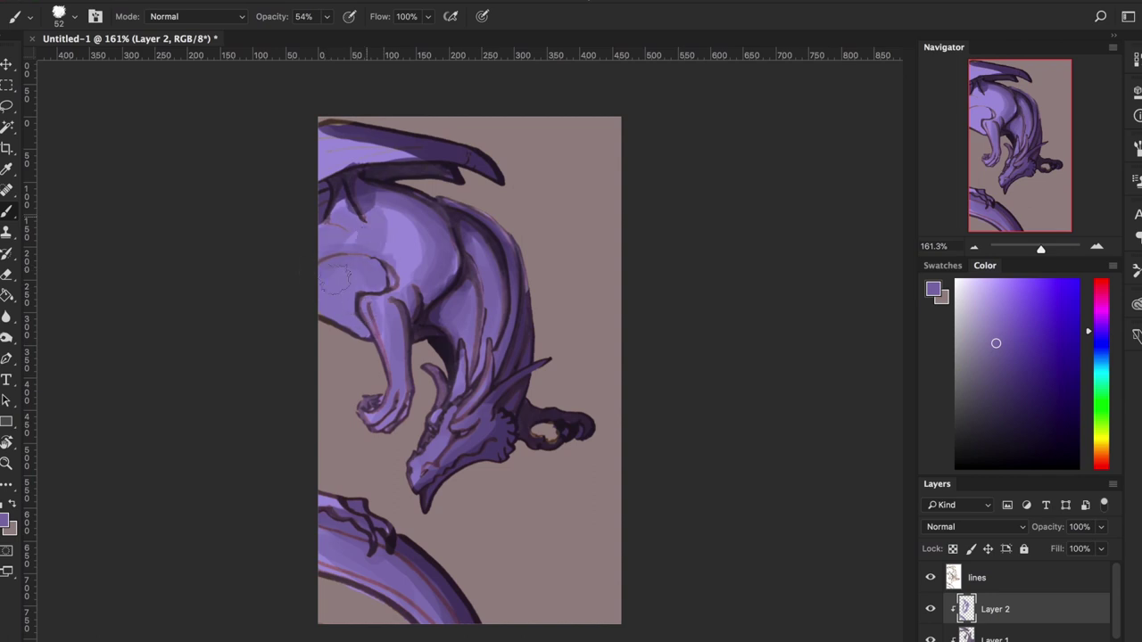
mouse_move(366, 233)
mouse_down()
mouse_move(406, 281)
mouse_move(383, 343)
mouse_up()
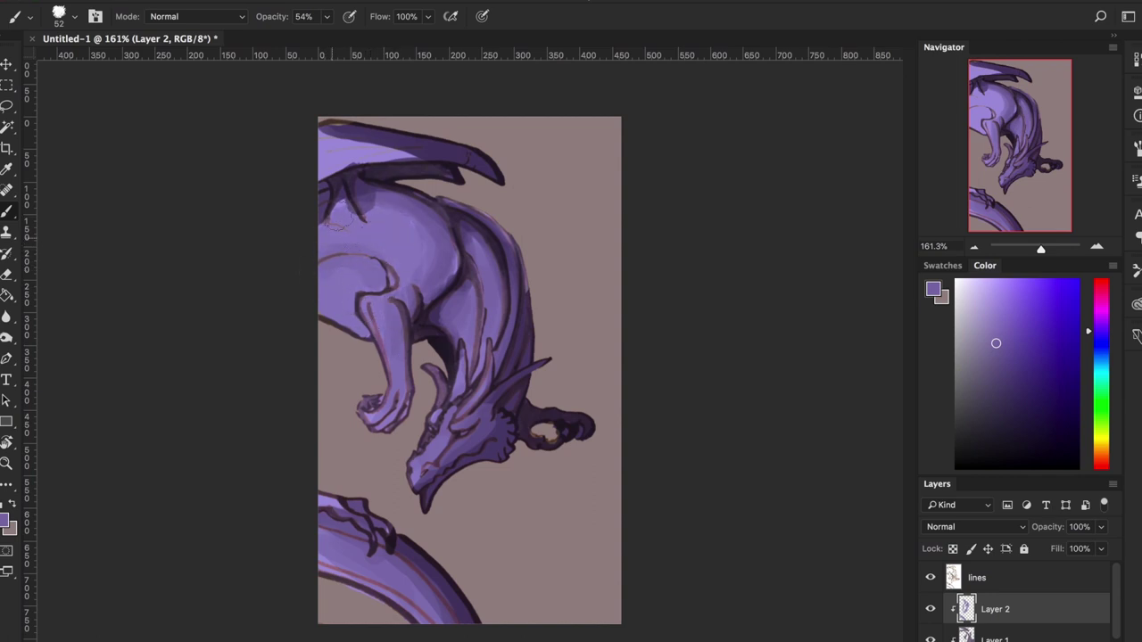
drag(331, 144, 335, 169)
drag(351, 143, 361, 160)
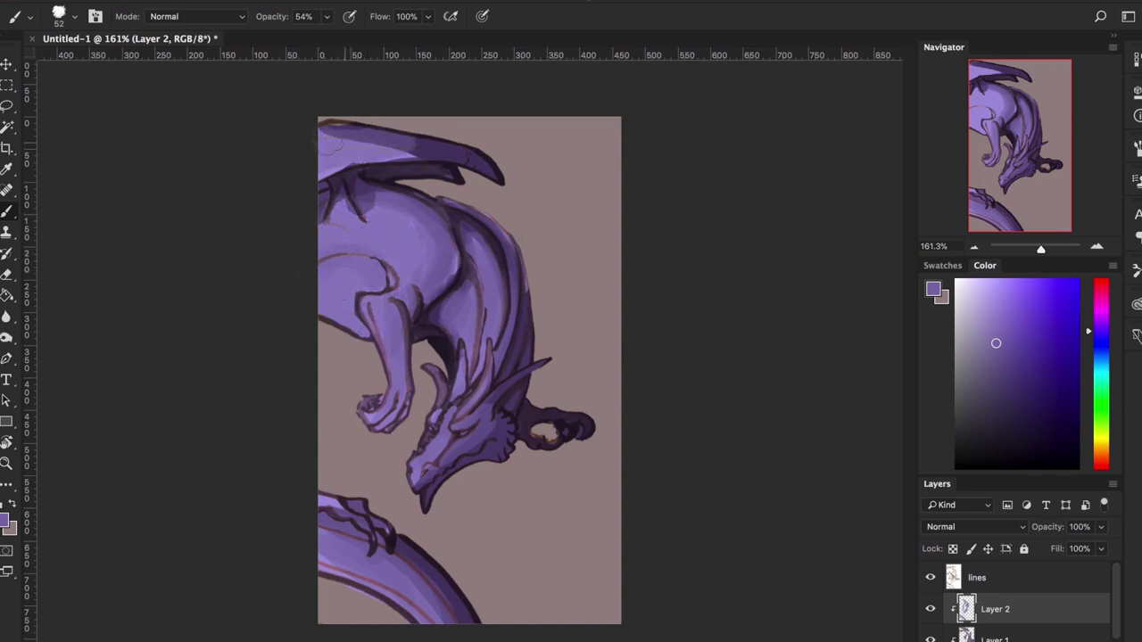
drag(330, 143, 316, 181)
mouse_move(346, 254)
mouse_down()
mouse_move(349, 241)
mouse_move(330, 291)
mouse_move(368, 277)
mouse_up()
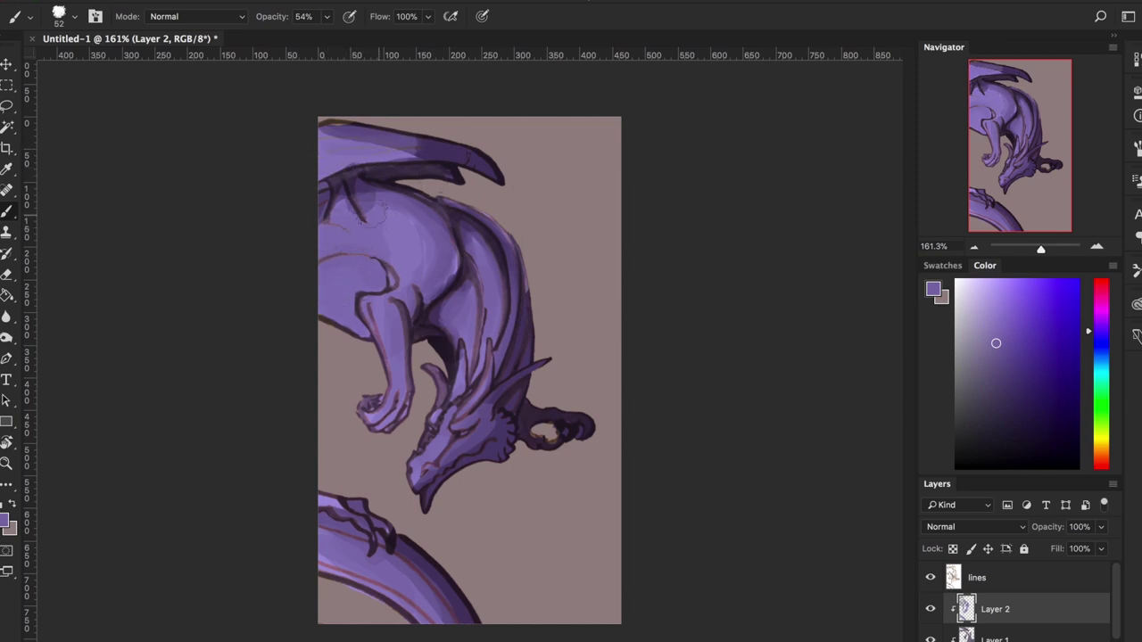
Step: Sample neighbouring purples from the shoulder and tail and smooth the tonal transitions in both areas
alt+click(406, 250)
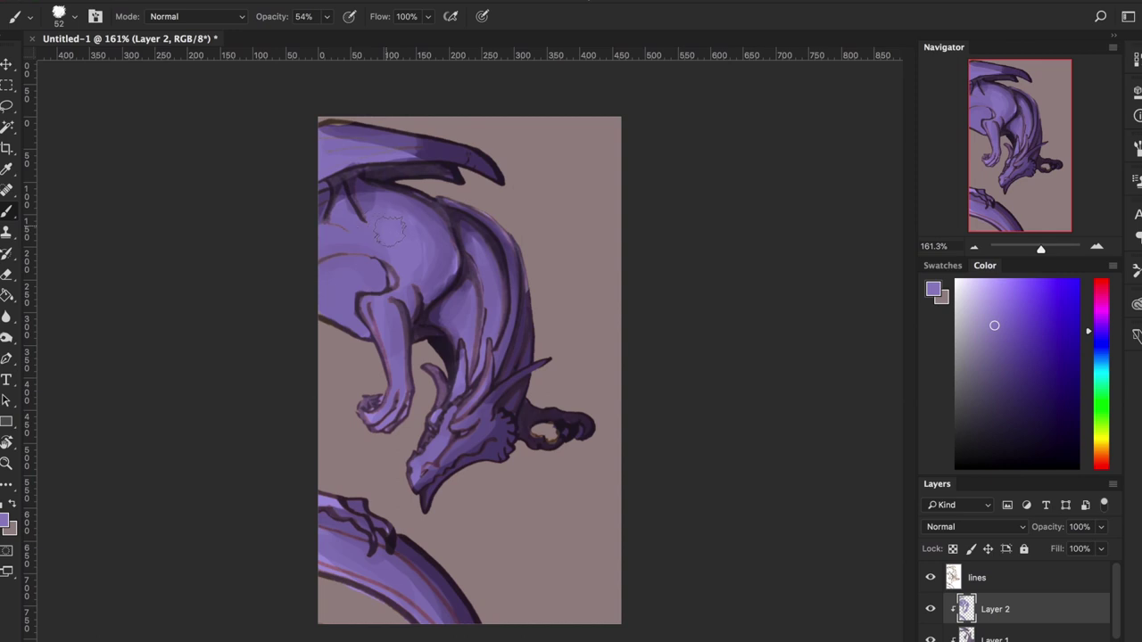
alt+click(456, 256)
alt+click(416, 224)
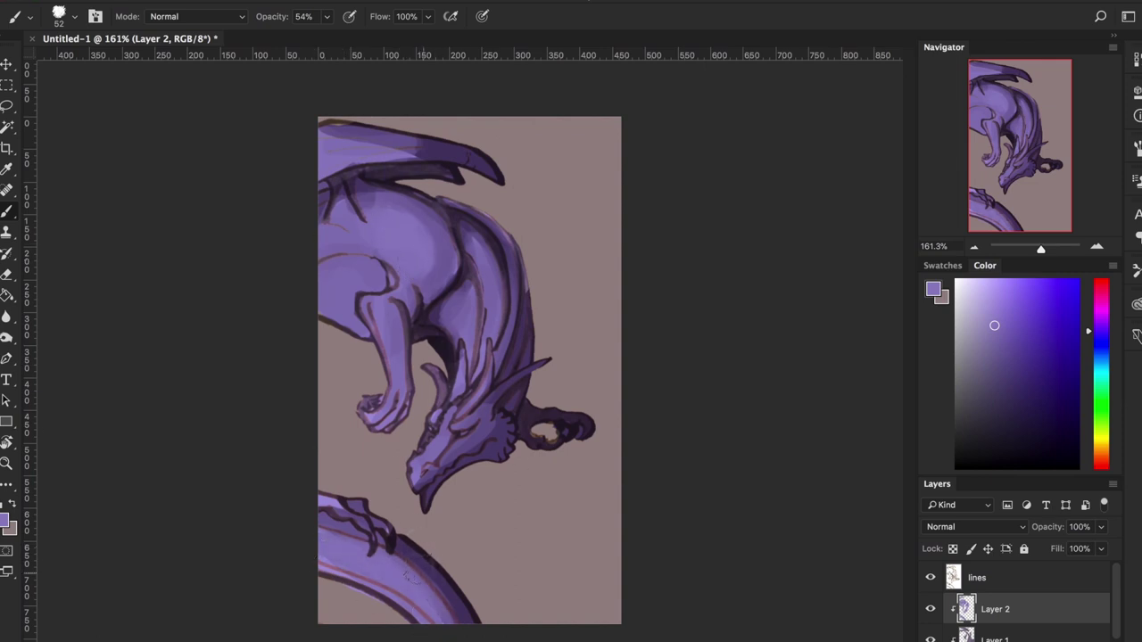
alt+click(425, 561)
alt+click(346, 553)
Step: Add a new layer above Layer 2 and clip it as a clipping mask
click(1073, 641)
click(1003, 635)
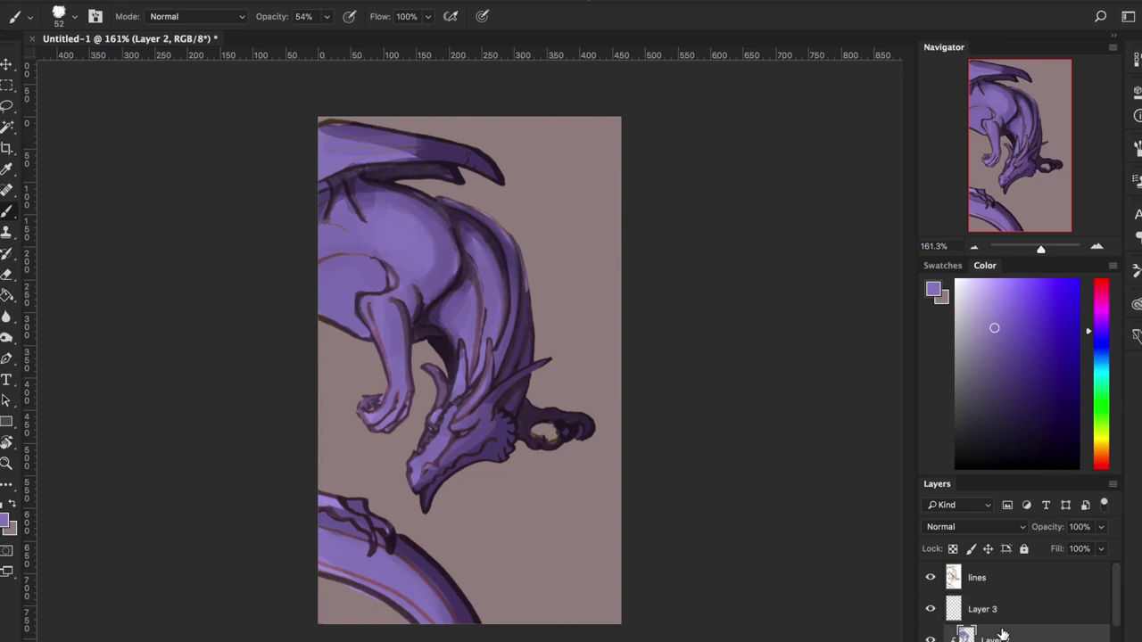
click(1011, 615)
alt+click(1014, 625)
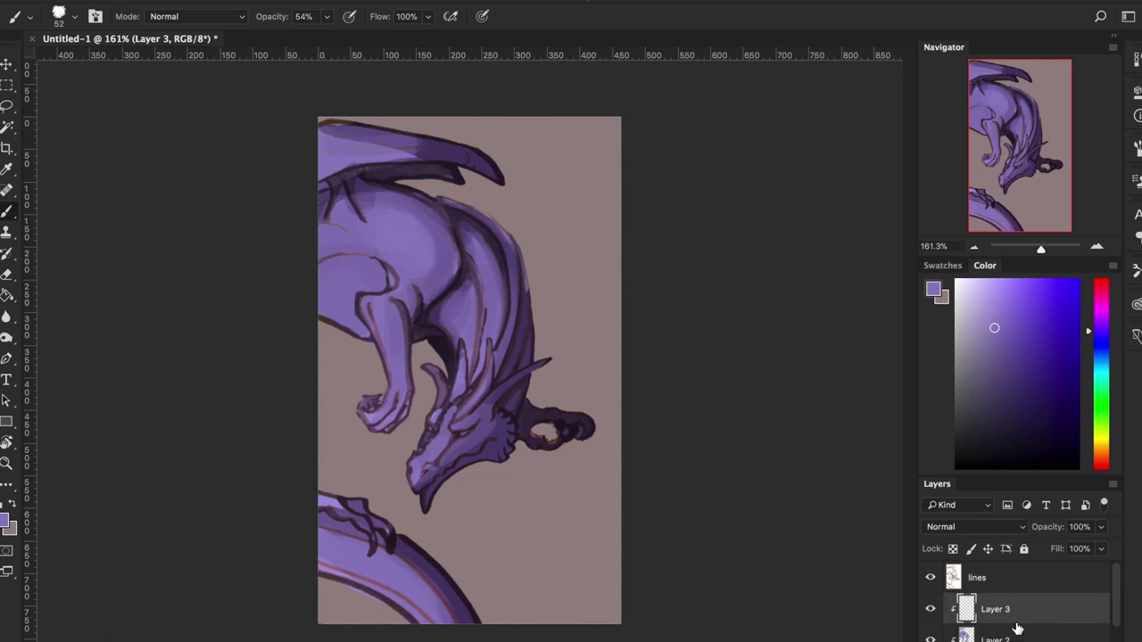
Step: Set the foreground color to a pale, slightly desaturated blue for the highlights
click(993, 327)
drag(1013, 323, 979, 297)
click(1099, 339)
drag(1099, 338, 1102, 357)
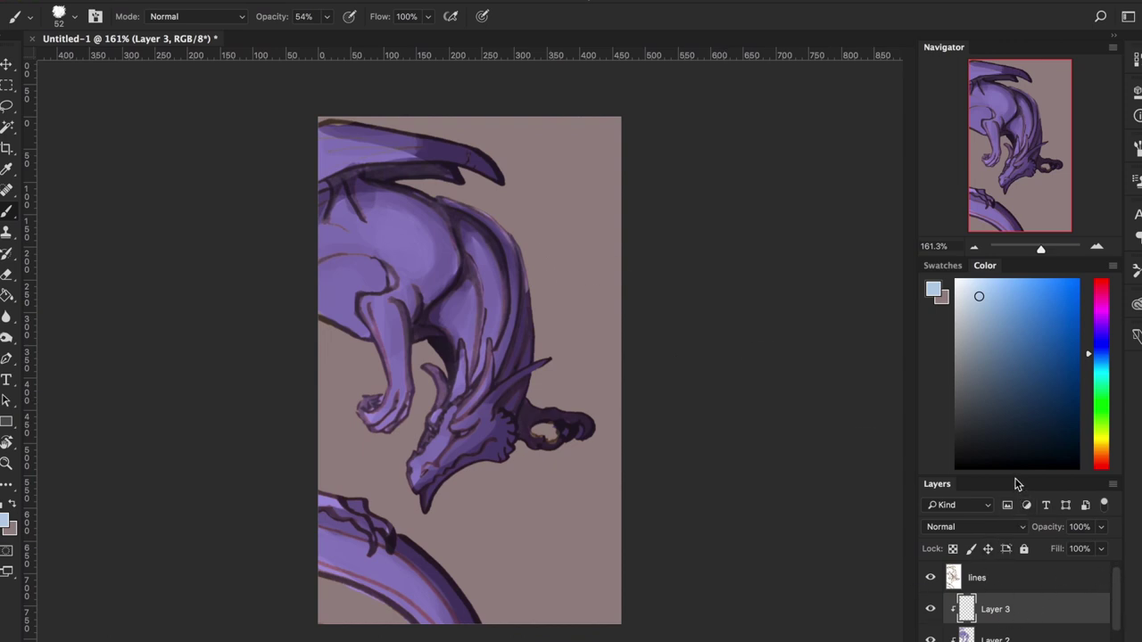
Step: Rename the color layer to BASE COLOR and Layer 1 to DARK SHADOWS
drag(1014, 477, 1017, 366)
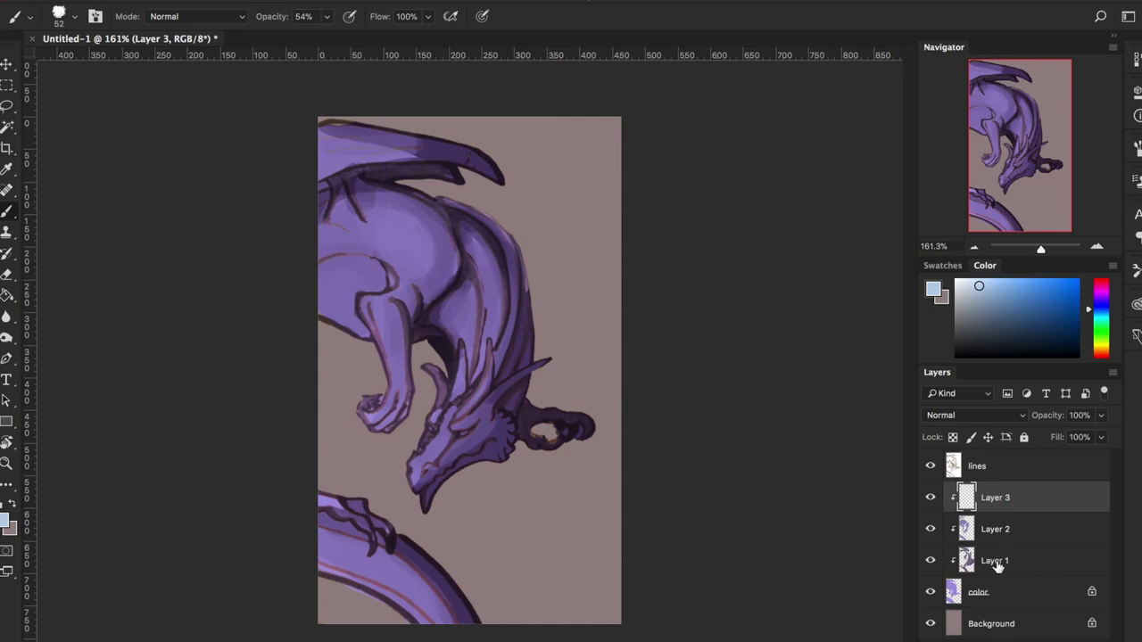
double_click(976, 593)
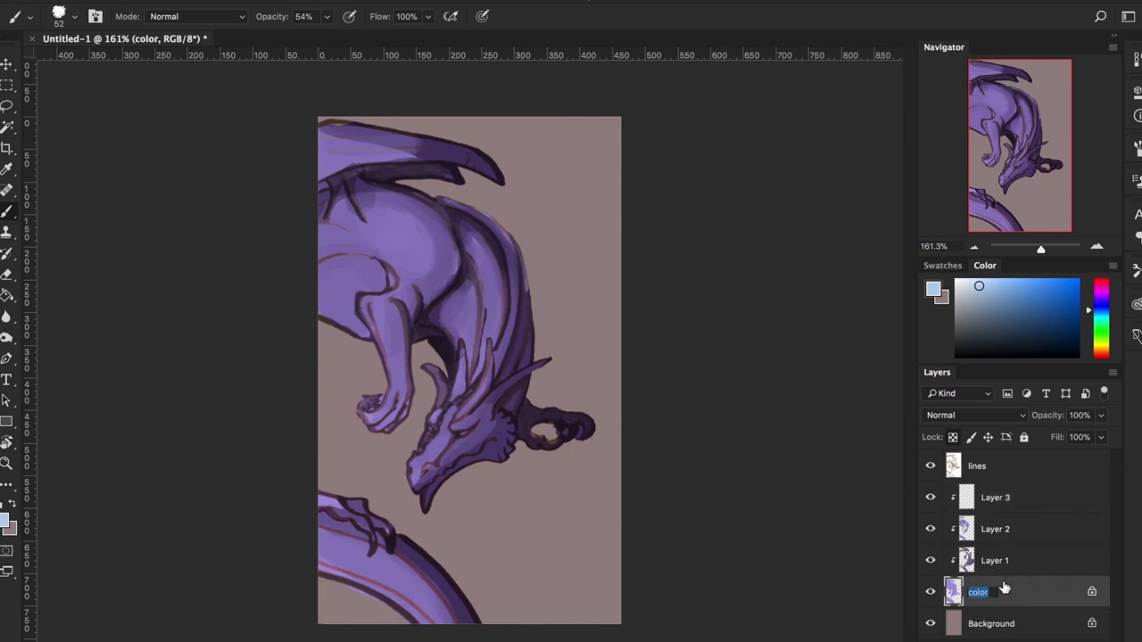
text(BASE COLOR)
double_click(993, 561)
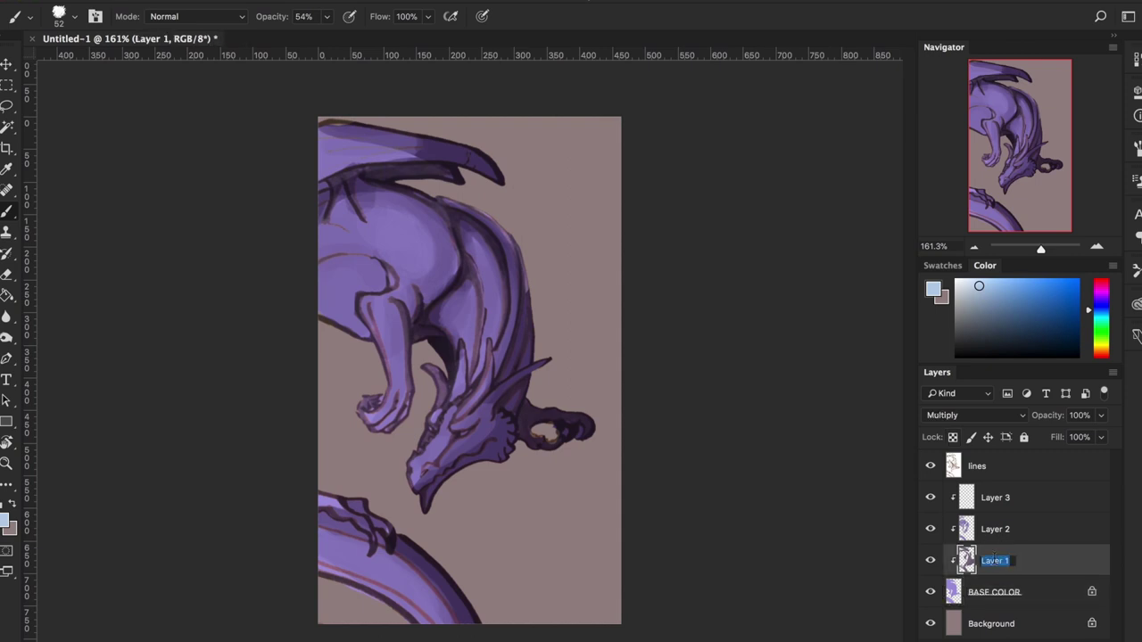
text(DARK SHADOWS)
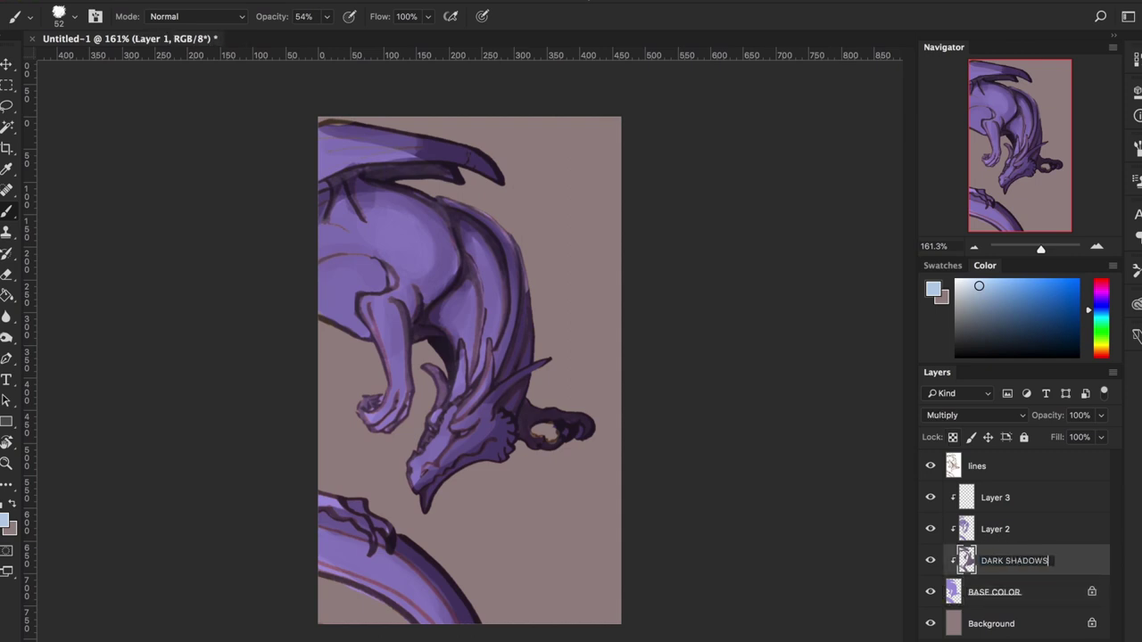
Step: Rename Layer 2 to Normal shadow and Layer 3 to Light
double_click(1008, 530)
text(Normal shadow)
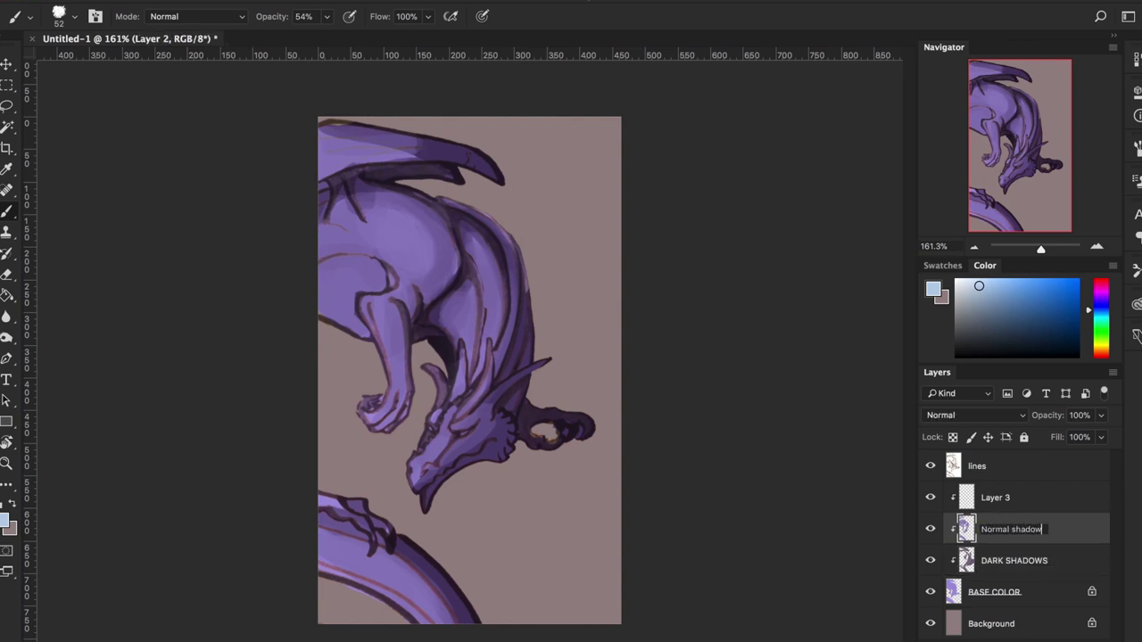
double_click(1006, 497)
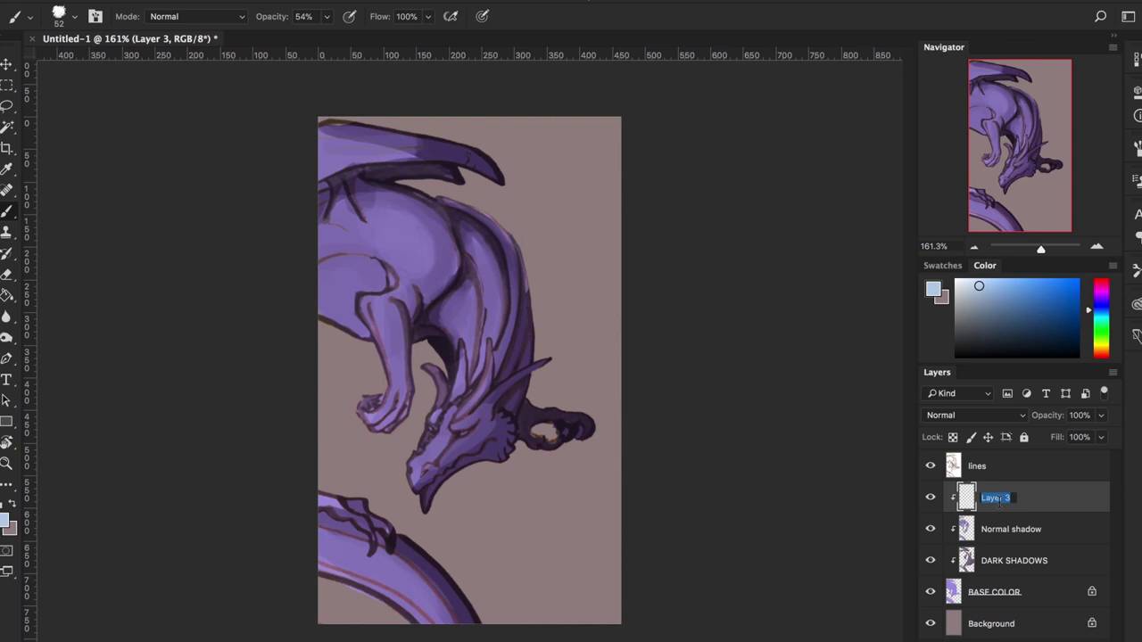
text(Light)
key(Return)
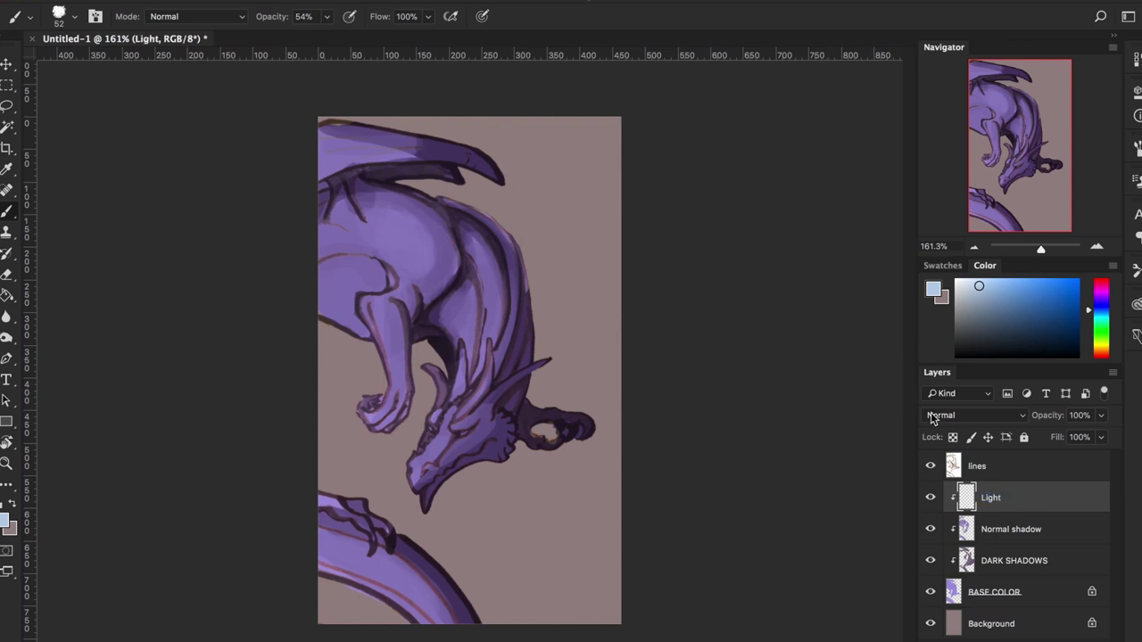
Step: Paint pale blue highlights on the shoulder, foreleg, thigh, flank, wing and along the neck on the Light layer
mouse_move(385, 228)
mouse_down()
mouse_move(414, 269)
mouse_move(392, 235)
mouse_move(417, 256)
mouse_move(387, 317)
mouse_move(376, 312)
mouse_move(388, 328)
mouse_move(352, 242)
mouse_move(310, 278)
mouse_move(347, 268)
mouse_move(342, 307)
mouse_up()
mouse_move(337, 233)
mouse_down()
mouse_move(355, 239)
mouse_move(331, 157)
mouse_up()
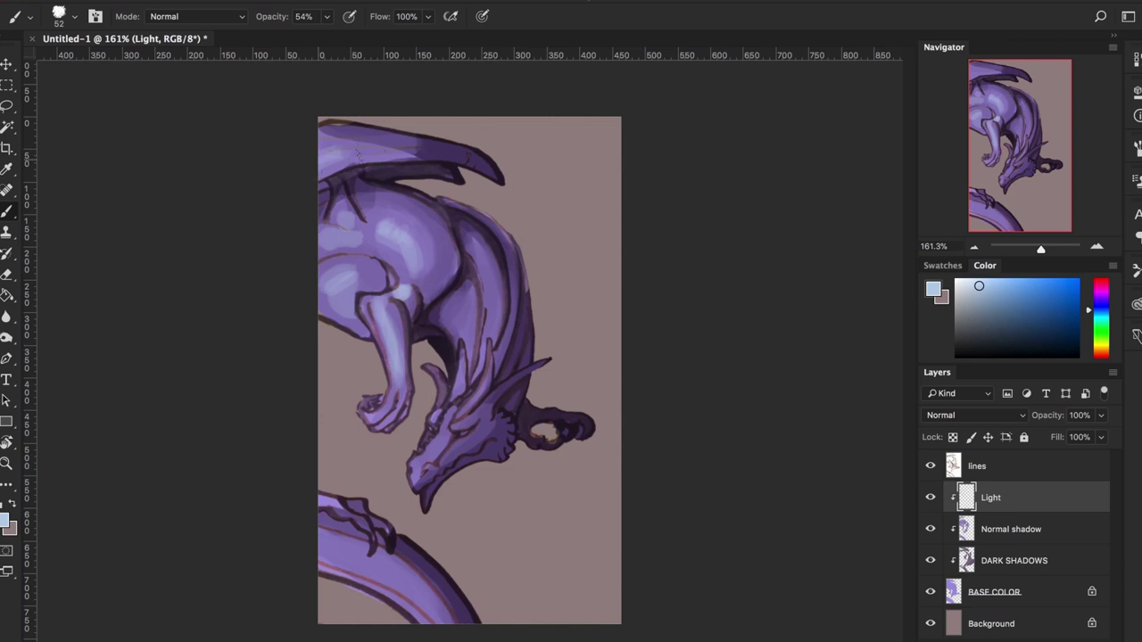
drag(455, 293, 469, 334)
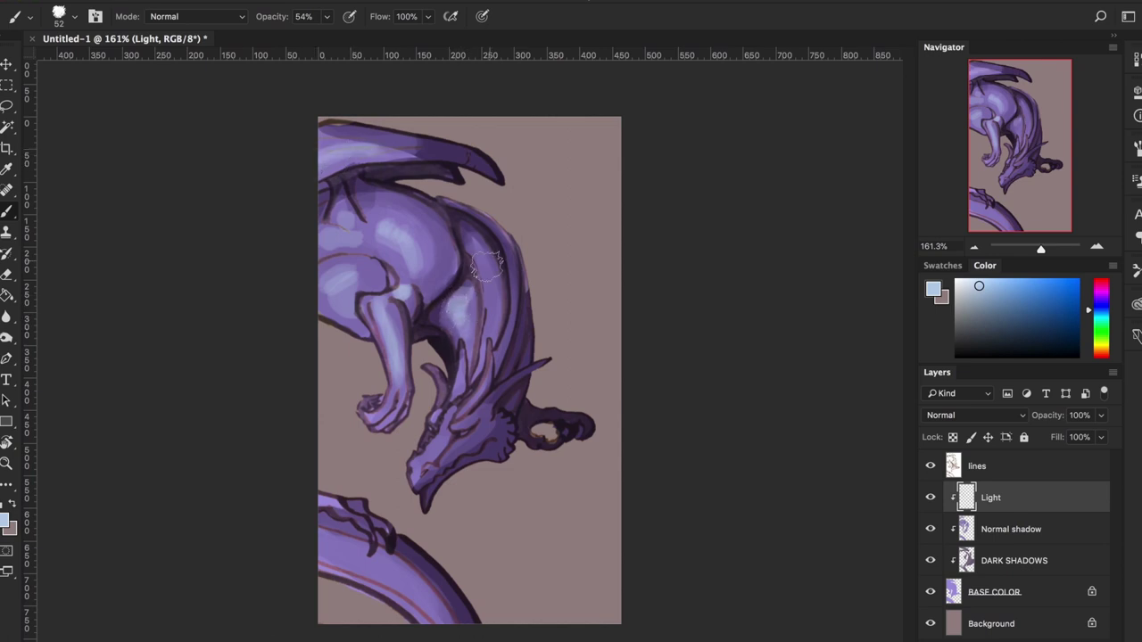
drag(485, 256, 489, 333)
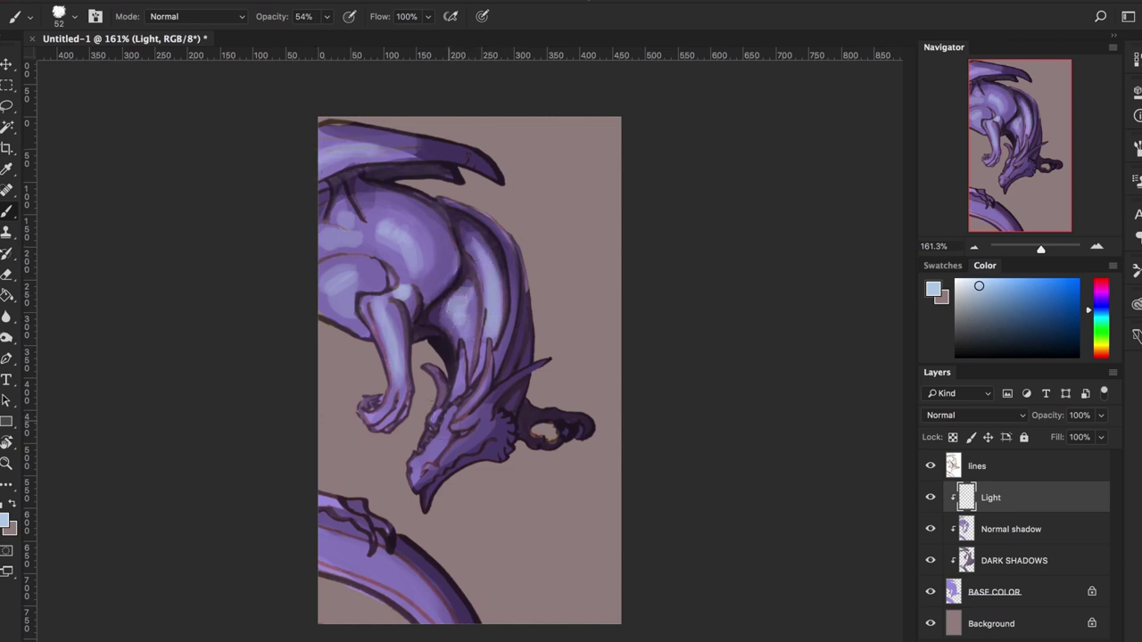
Step: Brush pale blue highlights onto the snout, brow and horn base, along the lower tail, and over the thigh
drag(439, 421, 410, 482)
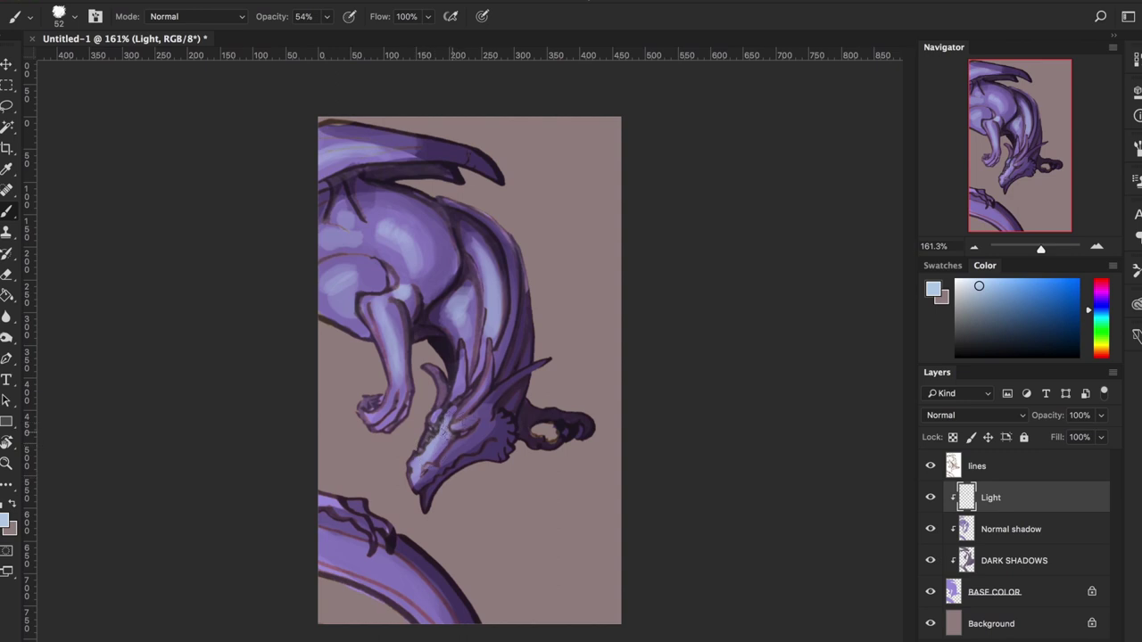
drag(442, 432, 462, 350)
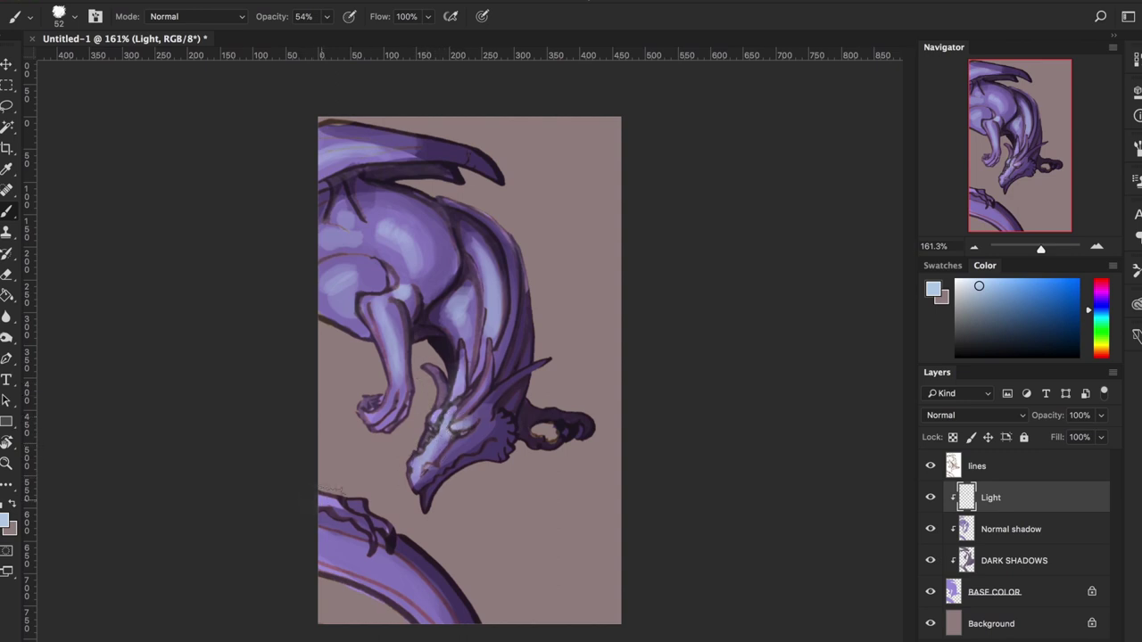
mouse_move(327, 545)
mouse_down()
mouse_move(393, 575)
mouse_move(437, 619)
mouse_up()
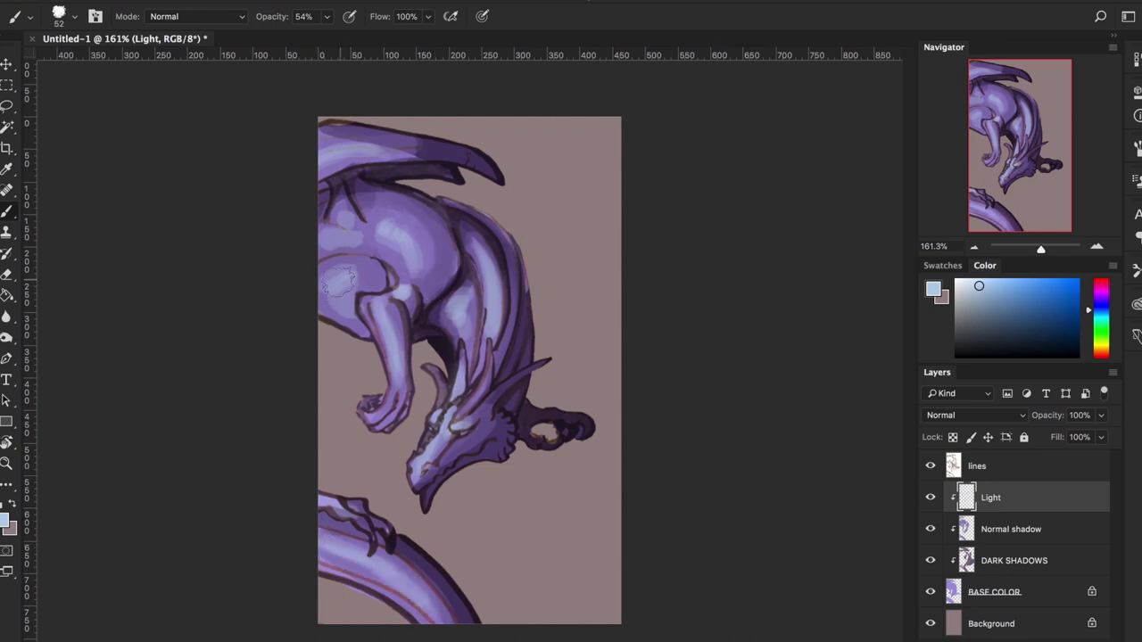
drag(341, 282, 341, 290)
Step: Sample the body purple, lighten it to a pale lavender, and brighten the highlights on the shoulder and inner neck
alt+click(378, 243)
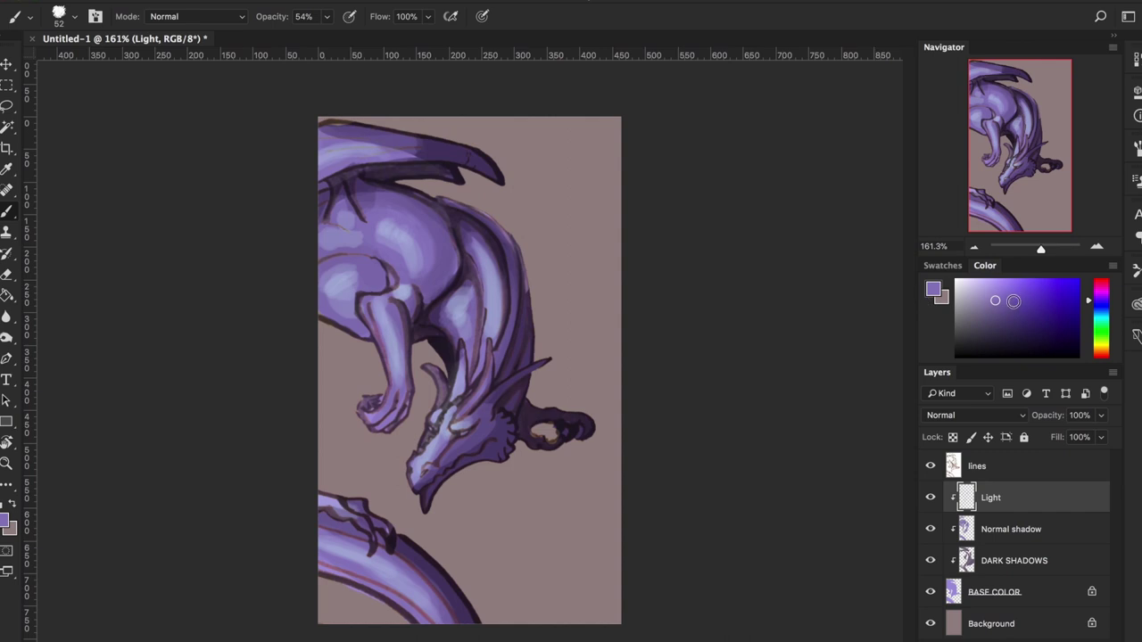
drag(1006, 308, 968, 283)
drag(396, 229, 414, 260)
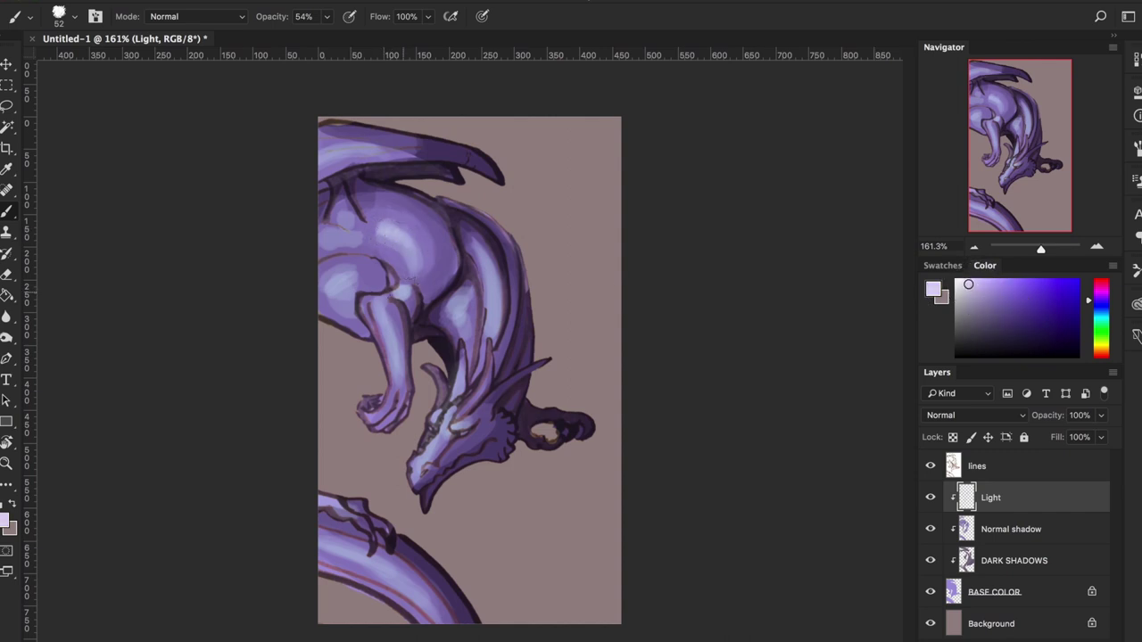
drag(461, 308, 463, 313)
Step: Sample a purple from the head, make it more saturated, and glaze it around the highlights on the neck, shoulder, foreleg, belly and thigh
alt+click(486, 412)
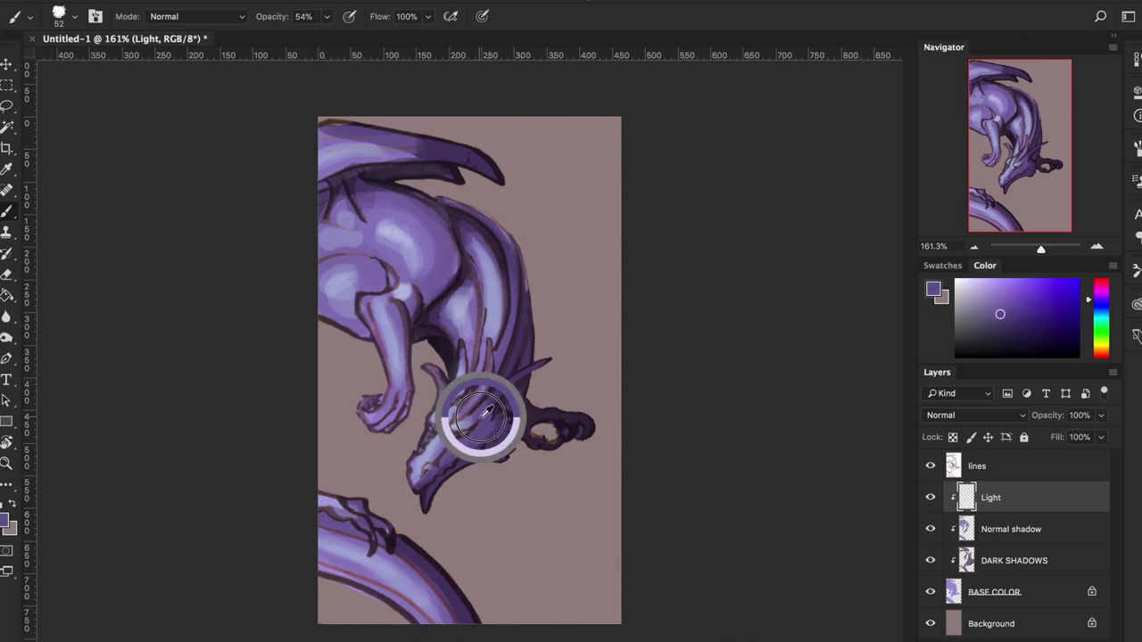
drag(1026, 307, 1032, 307)
drag(465, 282, 465, 358)
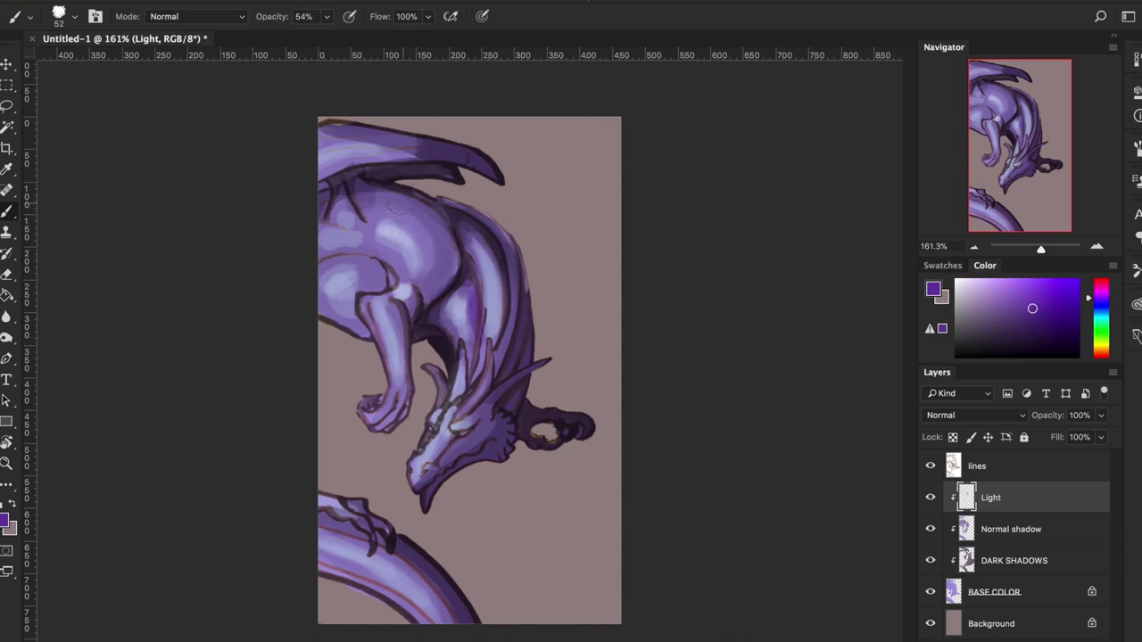
mouse_move(415, 228)
mouse_down()
mouse_move(426, 250)
mouse_move(393, 337)
mouse_move(414, 371)
mouse_move(411, 433)
mouse_up()
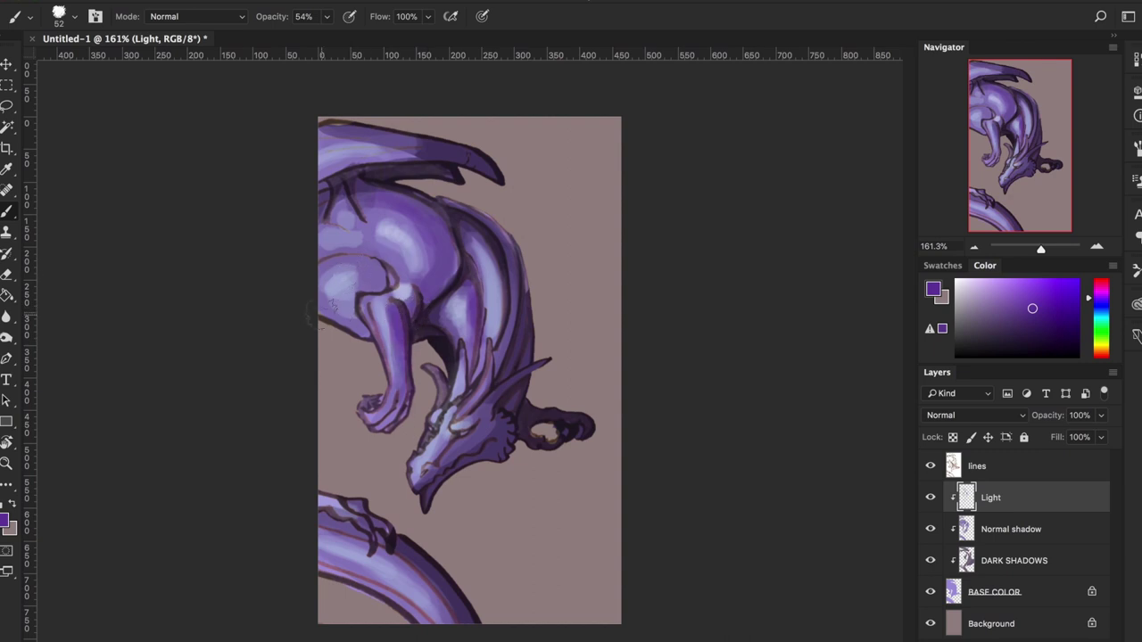
drag(322, 314, 364, 332)
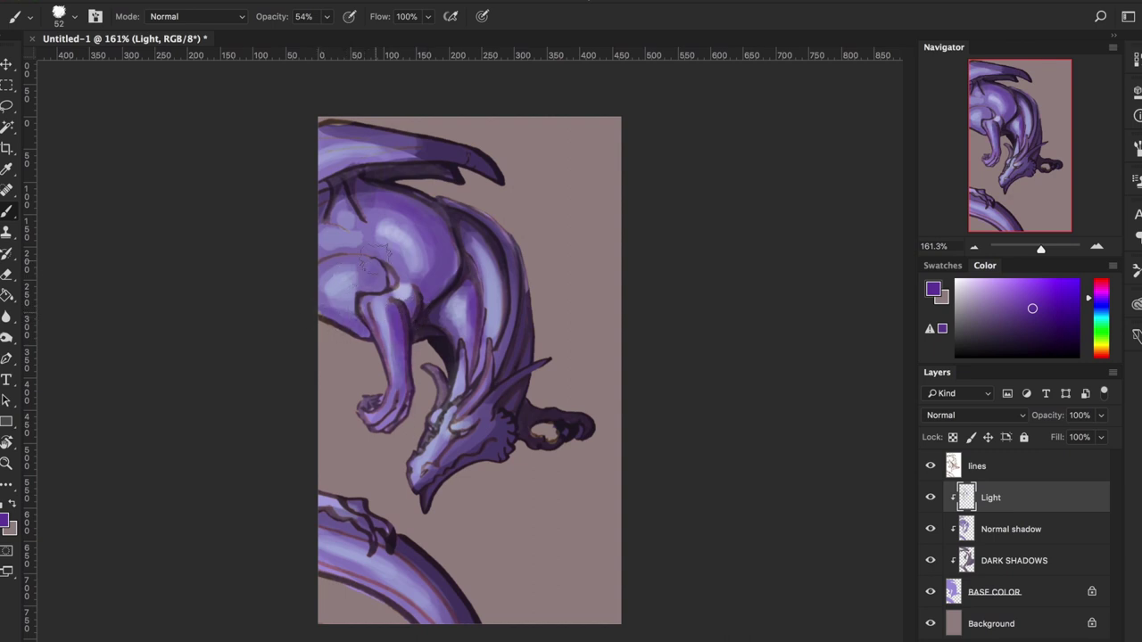
mouse_move(375, 260)
mouse_down()
mouse_move(367, 290)
mouse_move(382, 275)
mouse_move(330, 312)
mouse_up()
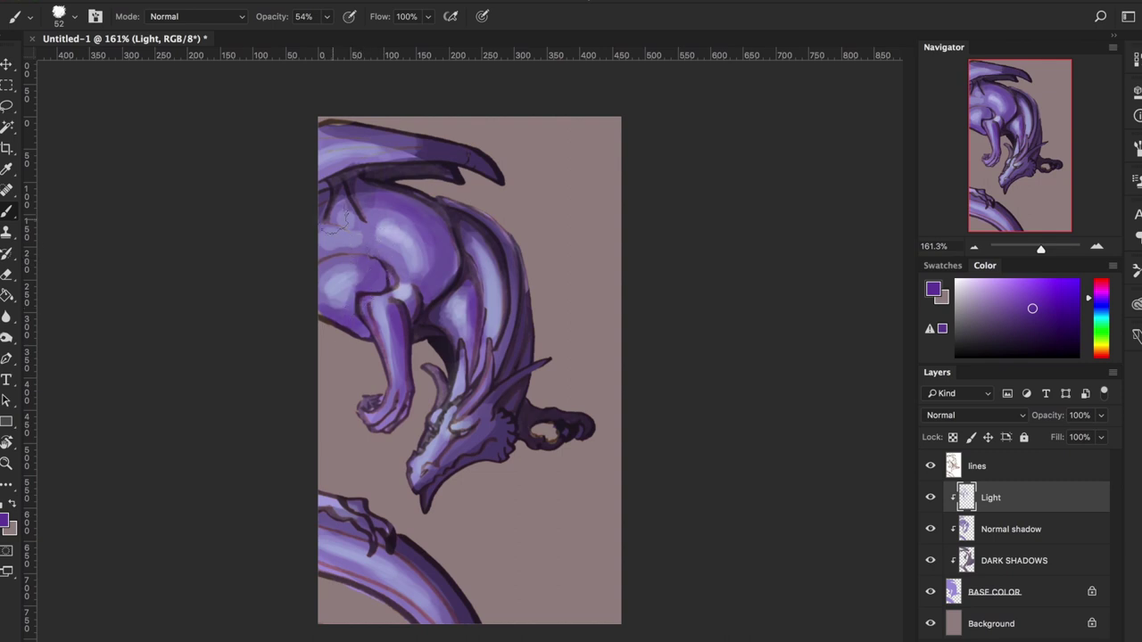
Step: Glaze the saturated purple over the back, wing, neck, head and lower tail on the Light layer to soften the highlights
drag(356, 216, 366, 214)
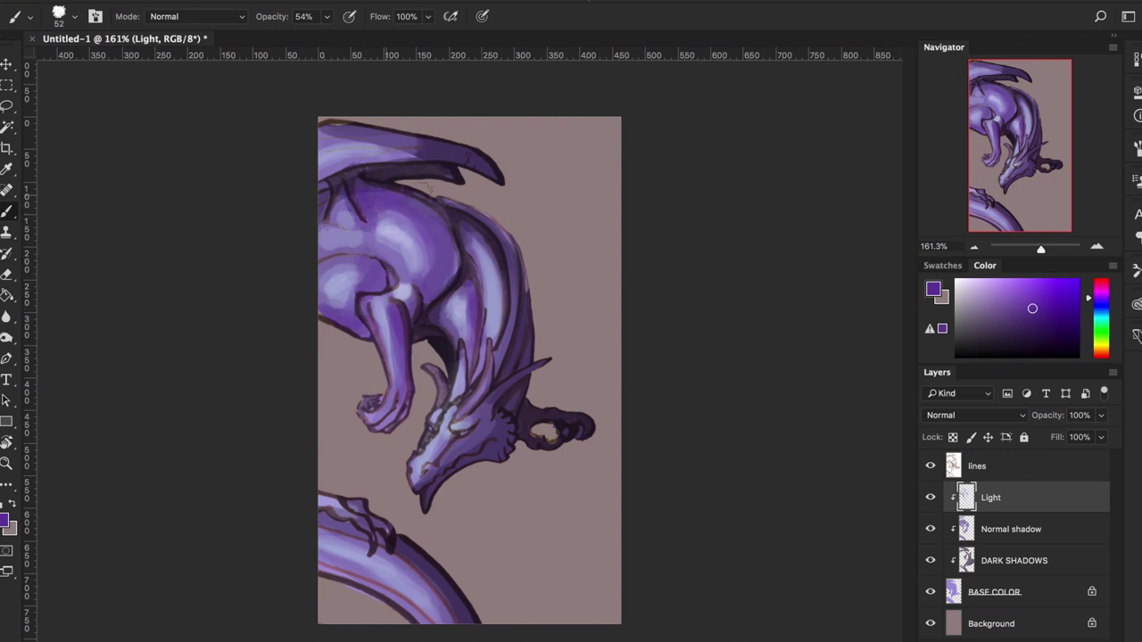
drag(320, 183, 416, 159)
drag(325, 145, 449, 166)
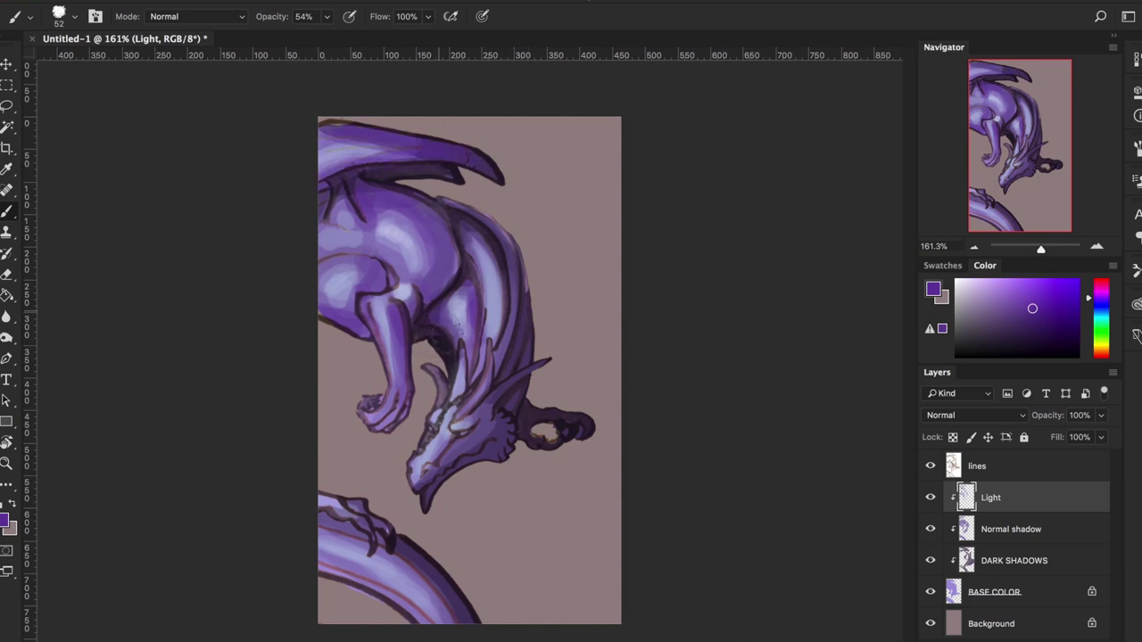
mouse_move(470, 279)
mouse_down()
mouse_move(466, 380)
mouse_move(497, 308)
mouse_up()
mouse_move(466, 407)
mouse_down()
mouse_move(452, 442)
mouse_move(441, 435)
mouse_move(422, 482)
mouse_up()
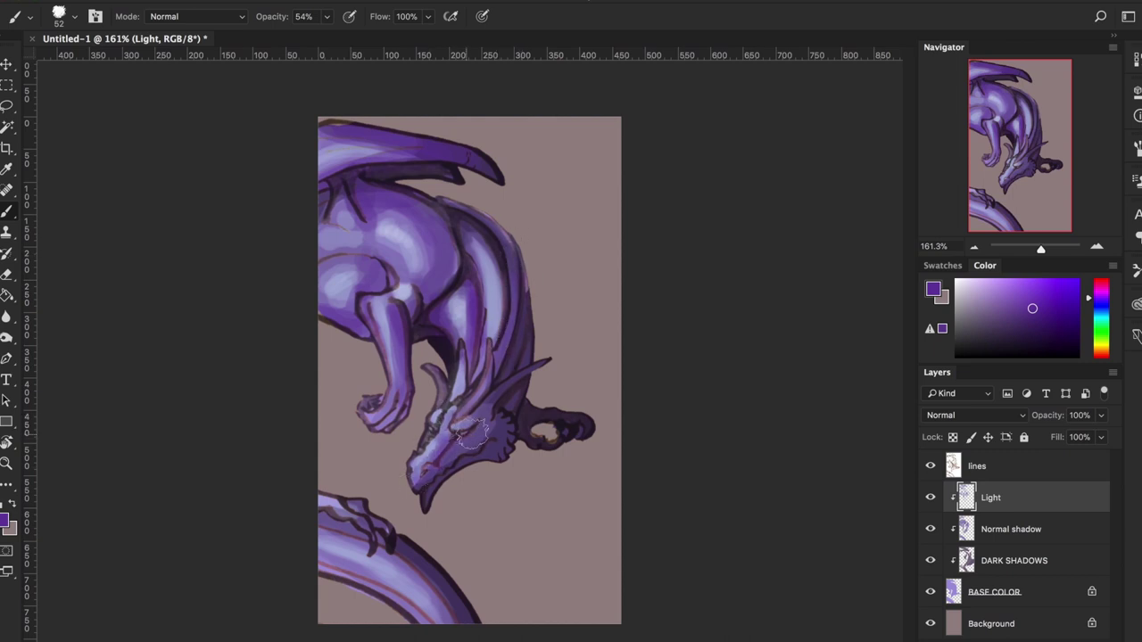
mouse_move(323, 534)
mouse_down()
mouse_move(391, 558)
mouse_move(441, 613)
mouse_up()
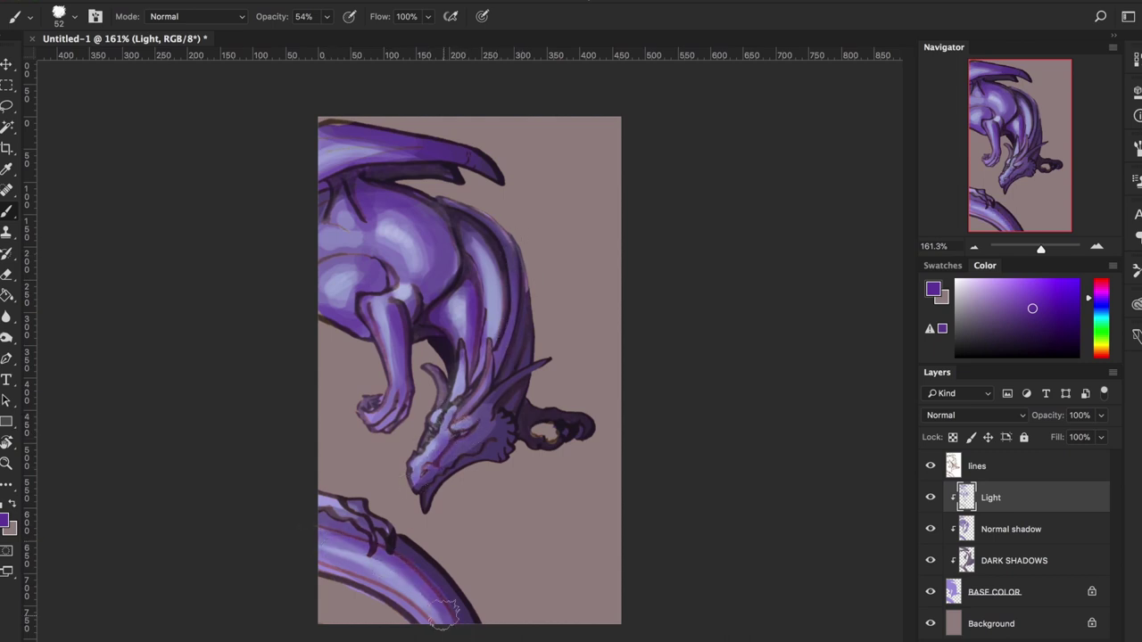
Step: Add a new layer above Light, clip it to the layers below, and name it "reflected light"
click(1059, 640)
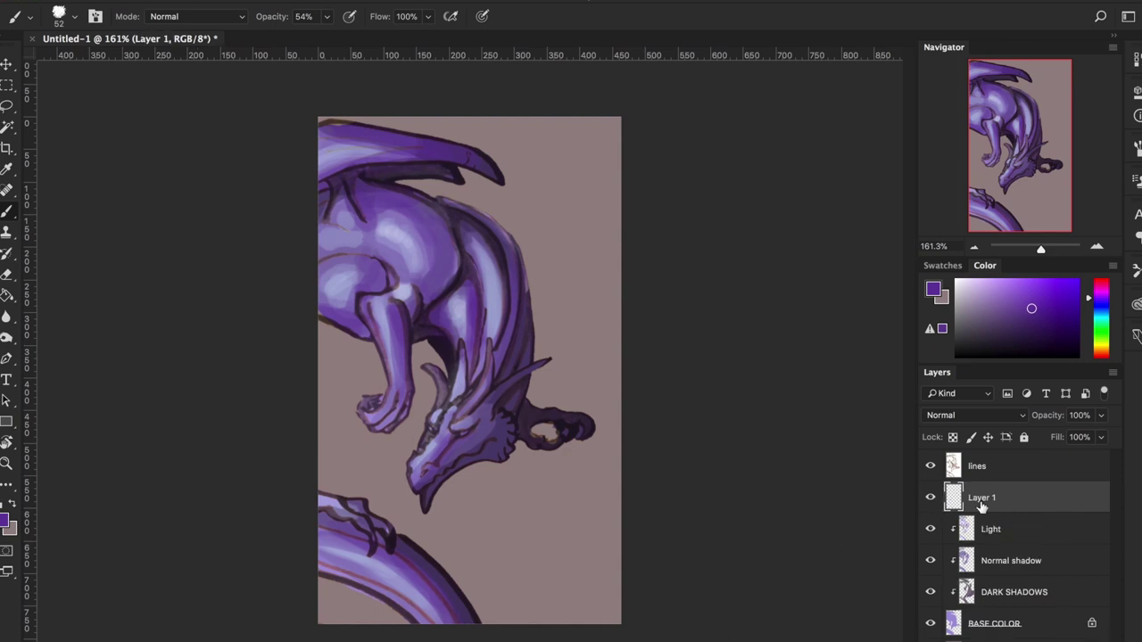
alt+click(1011, 514)
double_click(1004, 497)
text(reflected light)
key(Return)
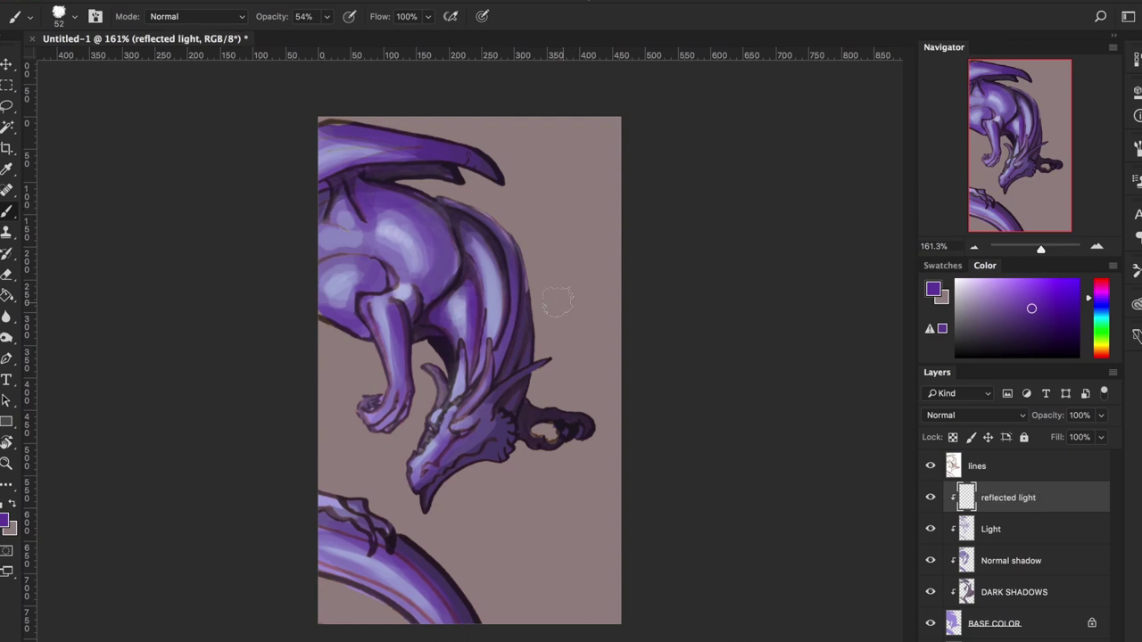
Step: On the DARK SHADOWS layer, sample a dark purple behind the head and deepen the shadows on the jaw, neck, shoulder and tail claws
click(1035, 591)
alt+click(511, 393)
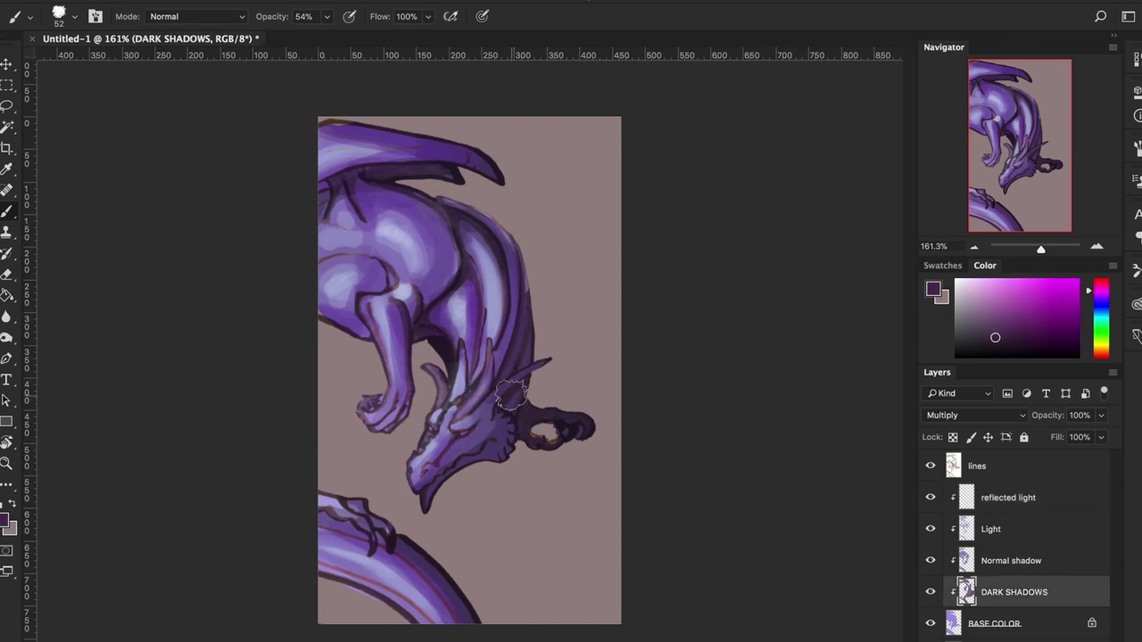
mouse_move(507, 429)
mouse_down()
mouse_move(500, 455)
mouse_move(448, 435)
mouse_up()
drag(529, 273, 512, 374)
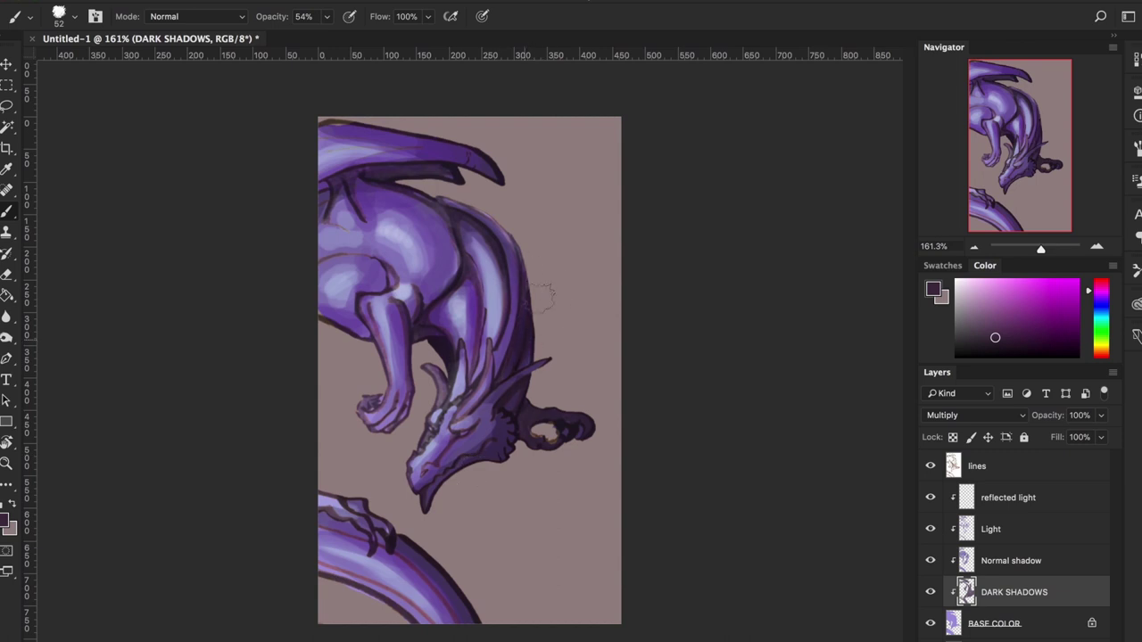
drag(453, 214, 451, 286)
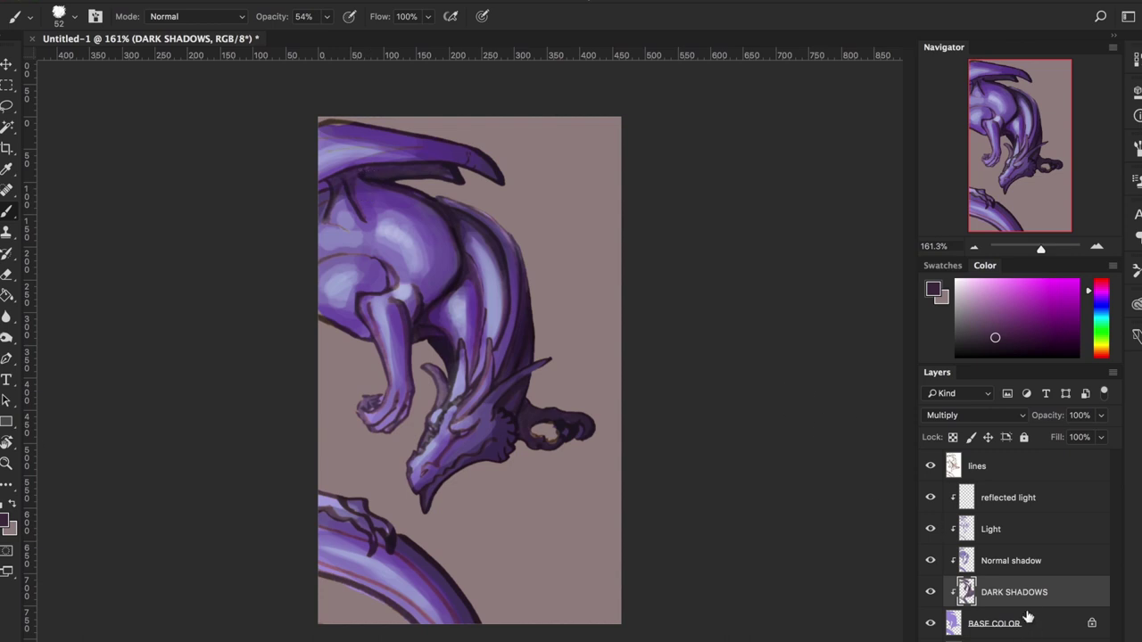
mouse_move(1030, 595)
mouse_down()
mouse_move(1026, 500)
mouse_move(1042, 550)
mouse_move(1039, 596)
mouse_up()
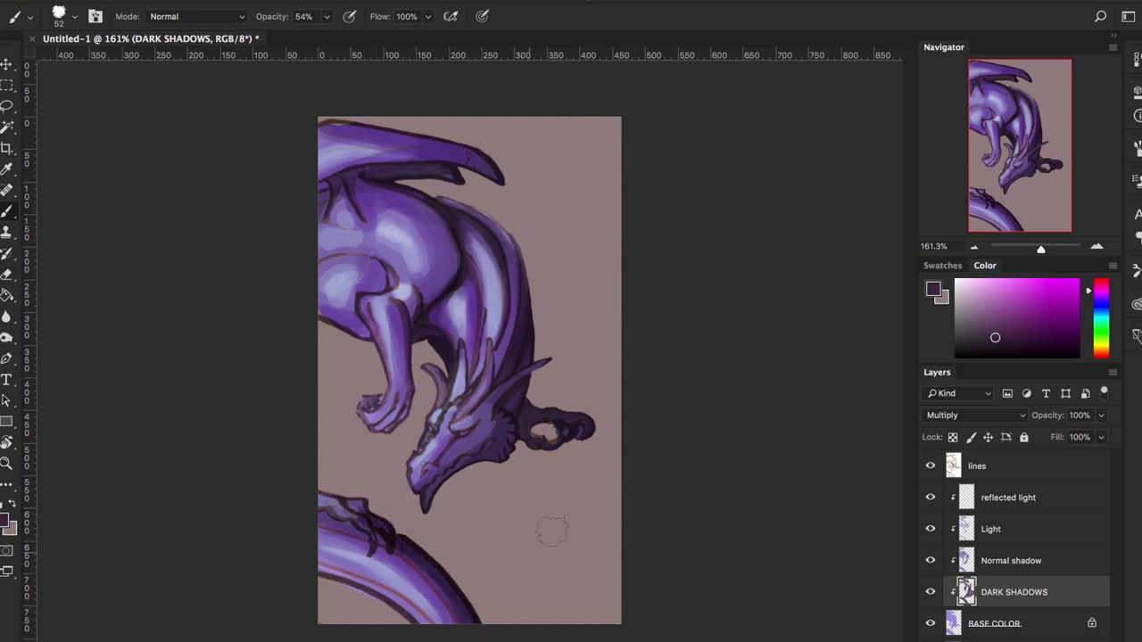
Step: On the reflected light layer, paint light periwinkle with a 25 px brush along the cheek frill, the jaw and the neck's outer edge
click(1042, 502)
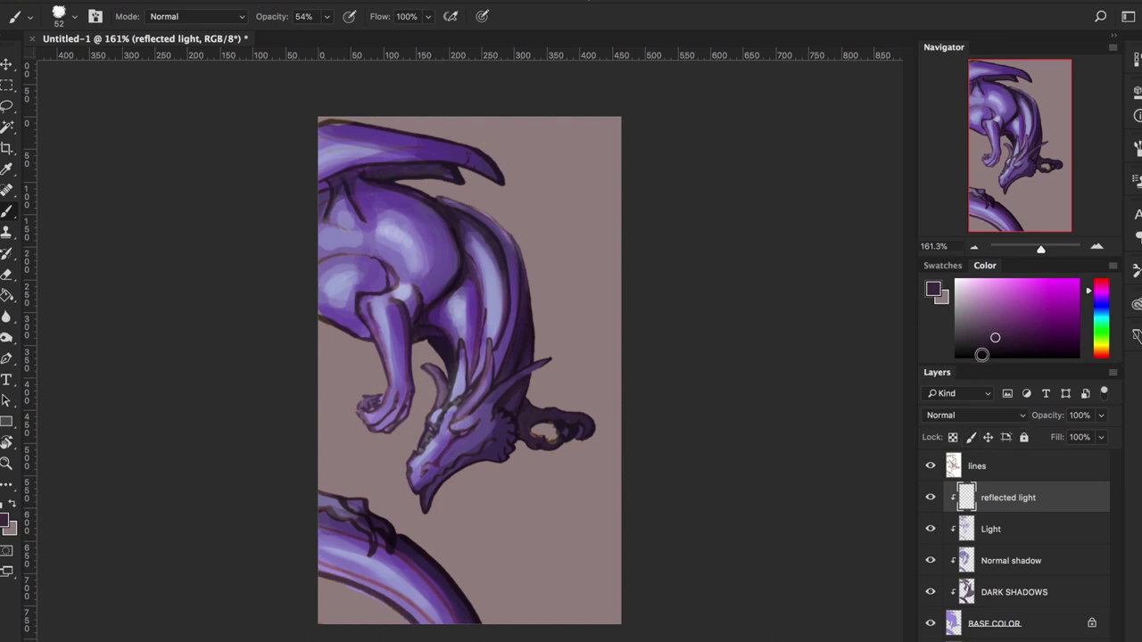
drag(1104, 306, 1103, 303)
drag(1003, 289, 995, 283)
key(z)
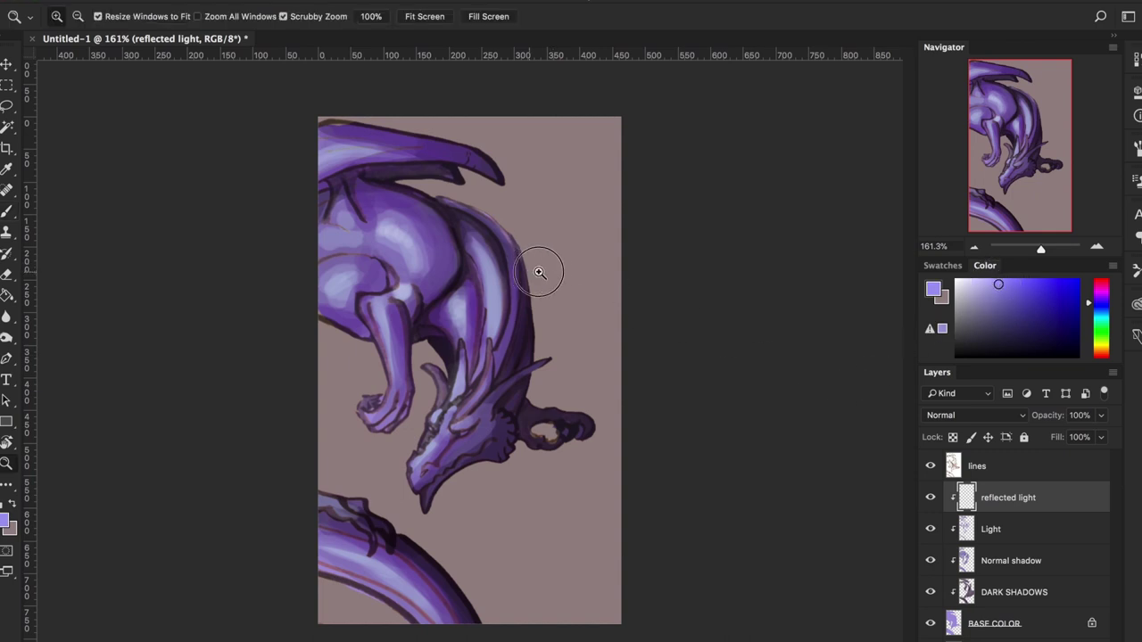
drag(540, 268, 568, 274)
key(b)
right_click(561, 309)
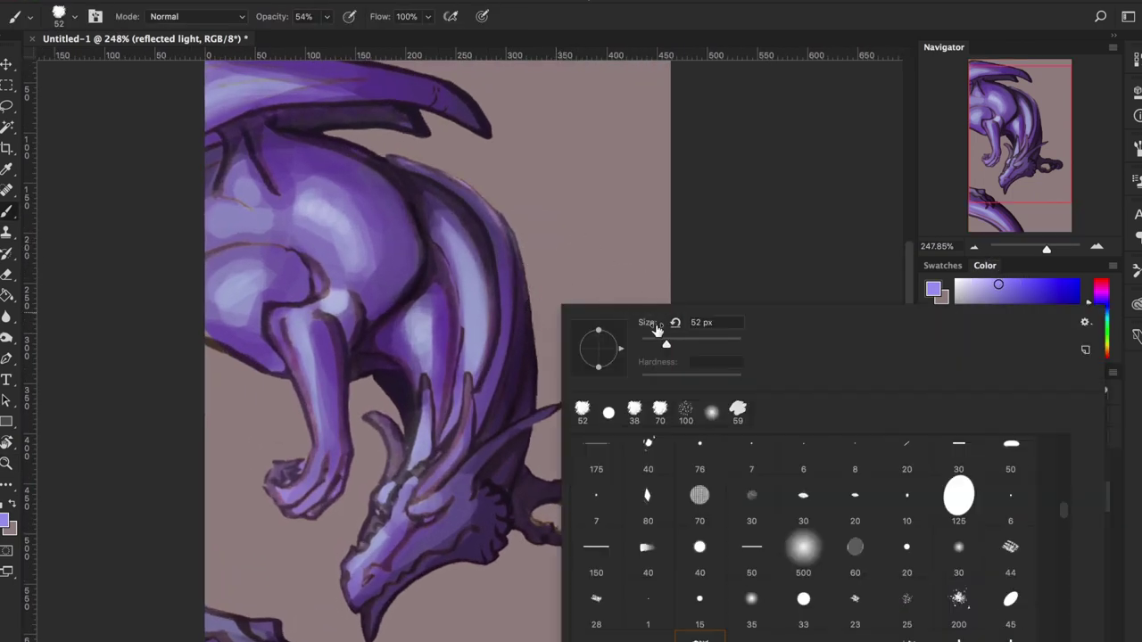
click(534, 340)
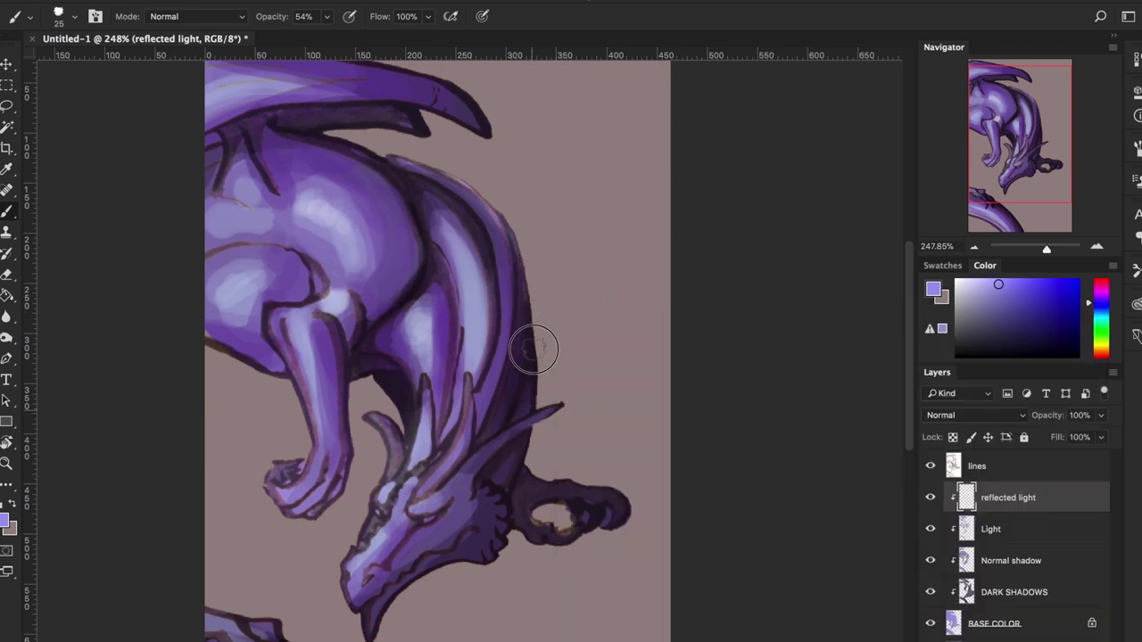
drag(501, 491, 532, 441)
mouse_move(504, 516)
mouse_down()
mouse_move(500, 505)
mouse_move(513, 509)
mouse_move(421, 569)
mouse_up()
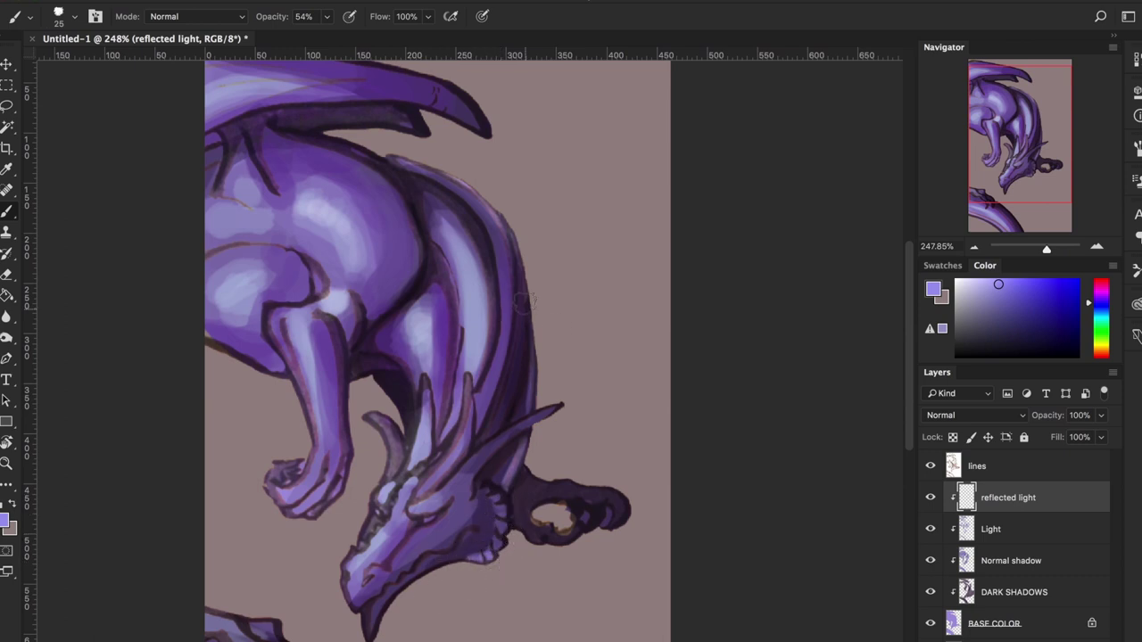
drag(504, 227, 506, 337)
drag(511, 255, 489, 385)
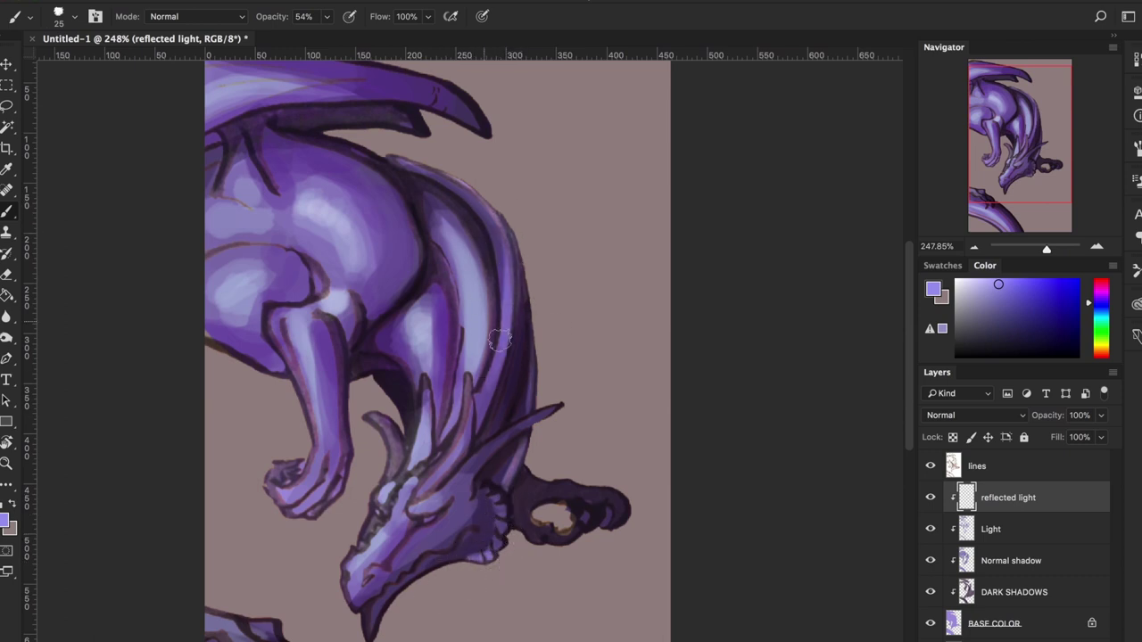
Step: Continue the periwinkle reflected light along the outer edge of the lower tail, the wing's upper edge and the jaw
scroll(500, 339, down, 5)
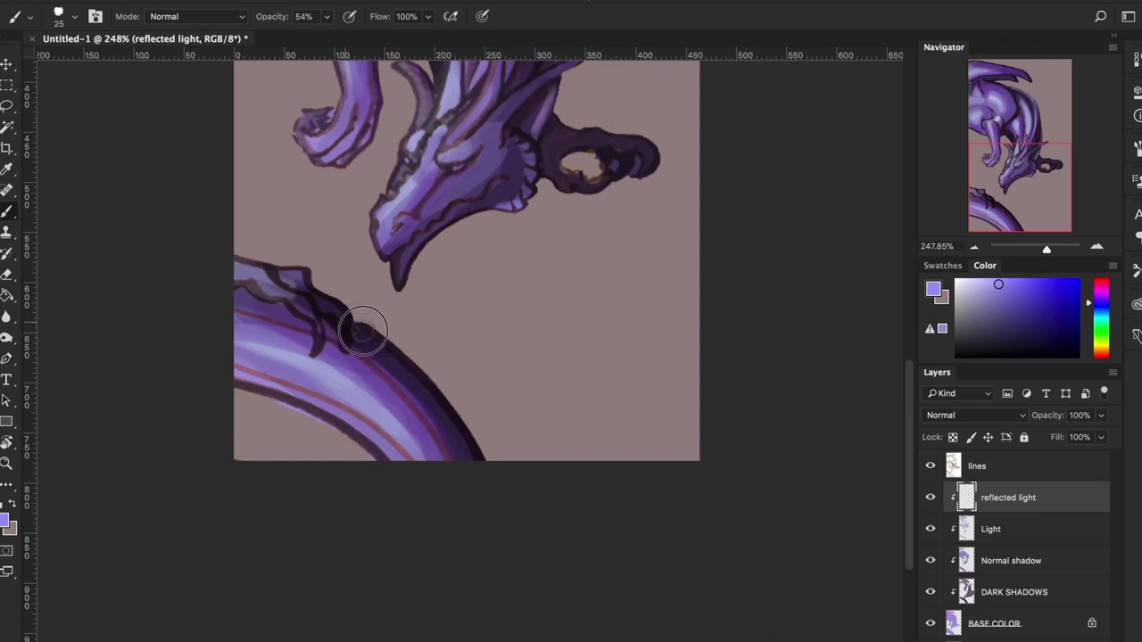
mouse_move(363, 331)
mouse_down()
mouse_move(454, 420)
mouse_move(470, 456)
mouse_up()
drag(620, 219, 584, 635)
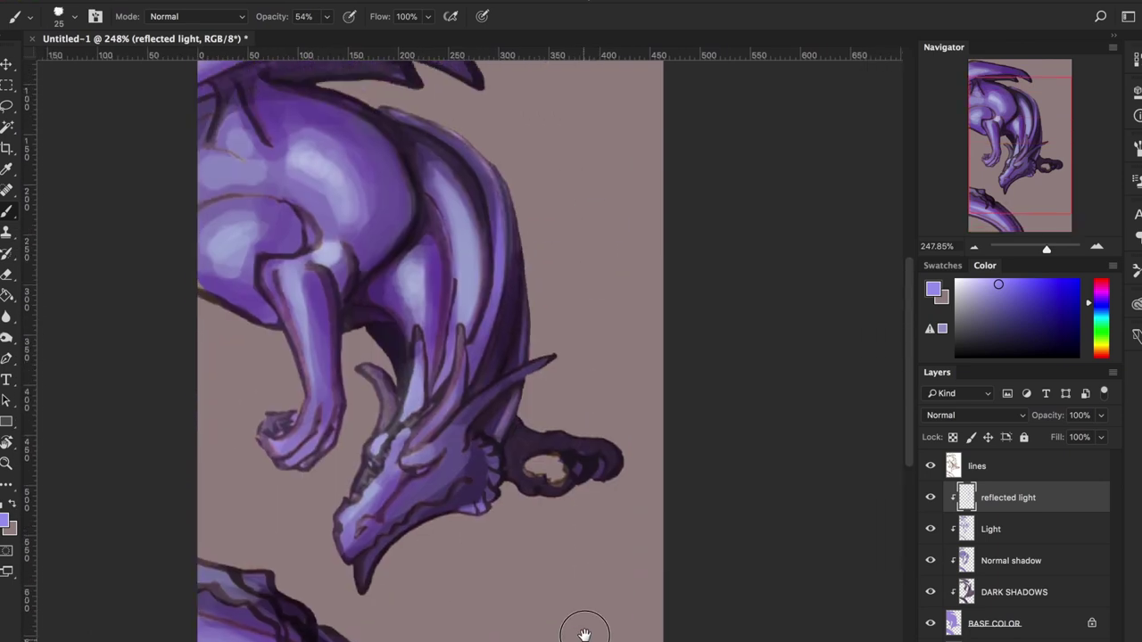
drag(481, 279, 472, 363)
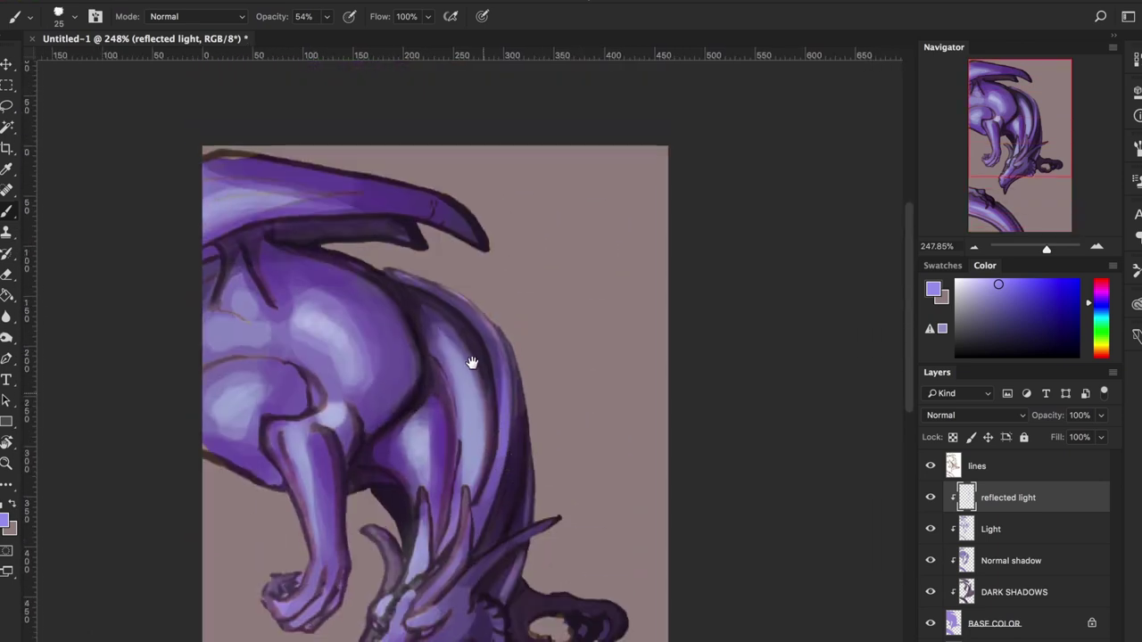
drag(383, 190, 278, 165)
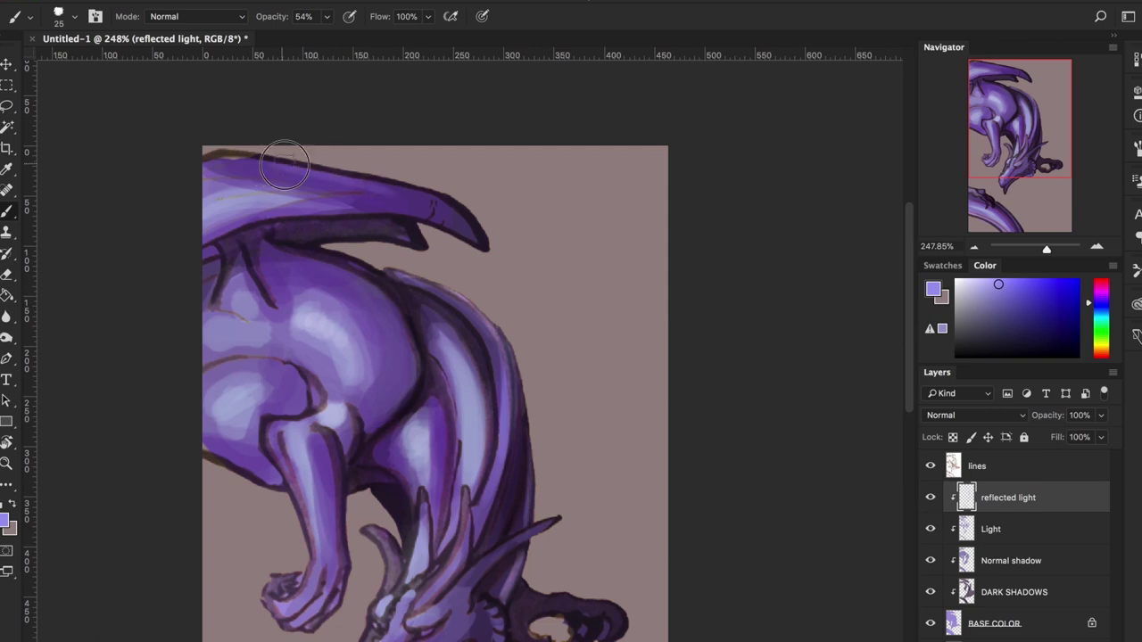
key(z)
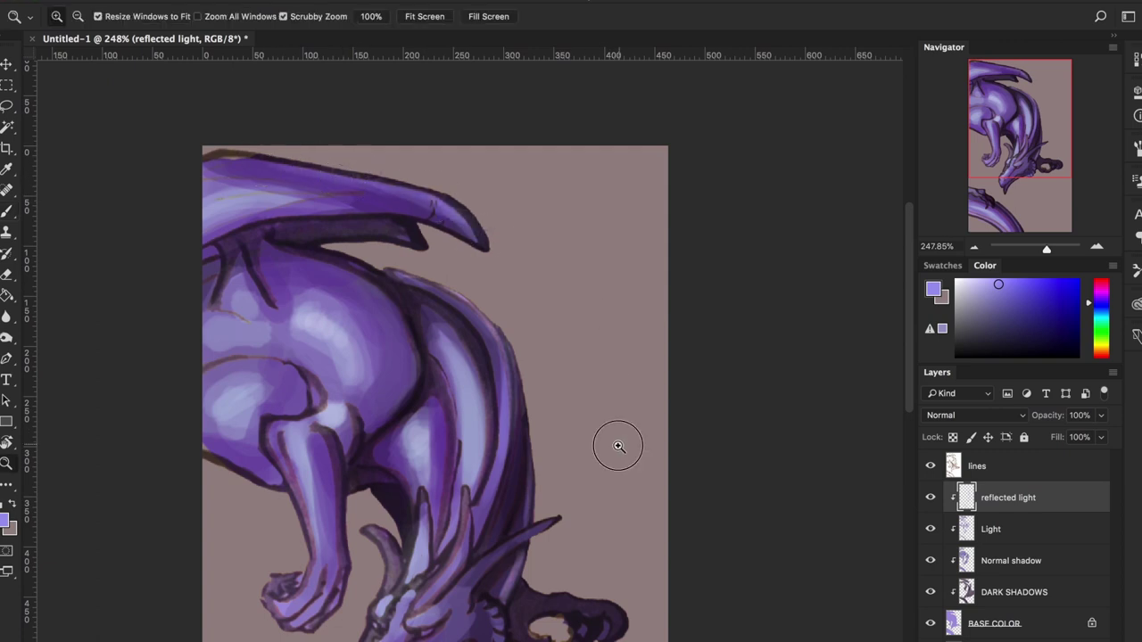
drag(618, 446, 585, 465)
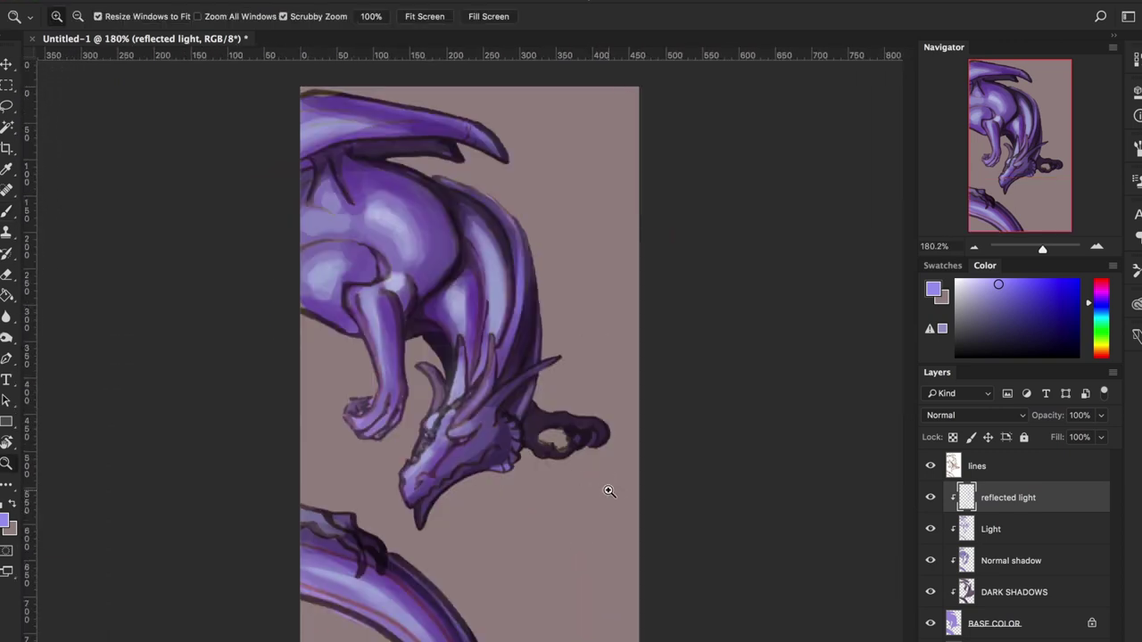
key(b)
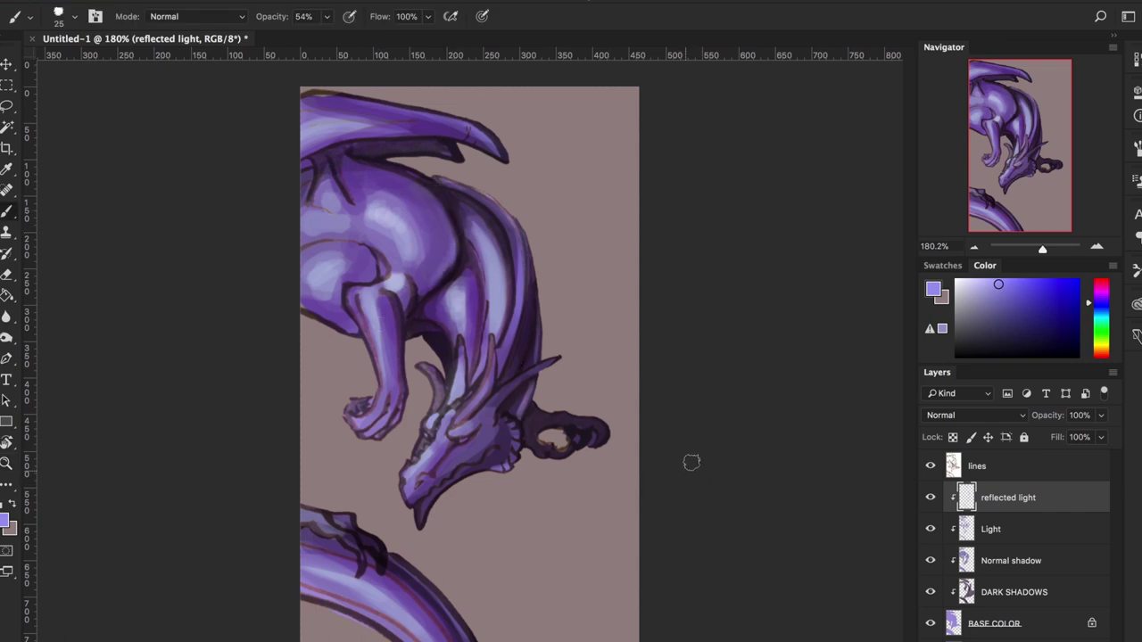
drag(403, 559, 463, 636)
drag(501, 473, 505, 468)
Step: On the Normal shadow layer, sample a dark purple from the neck and shade along the back and behind the shoulder
click(1035, 592)
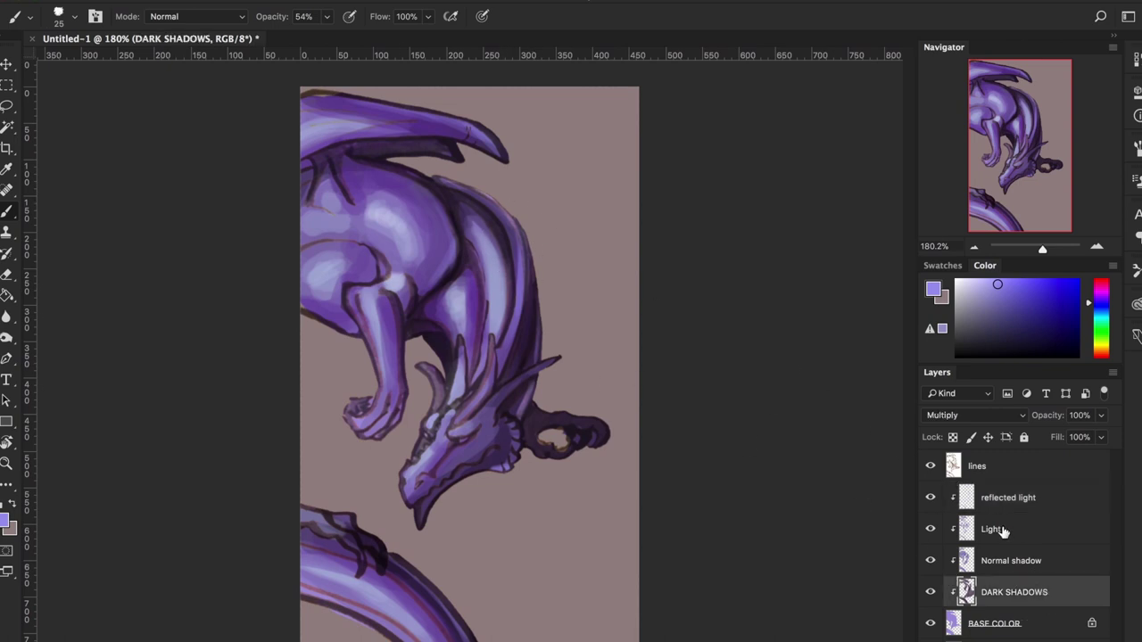
click(1048, 564)
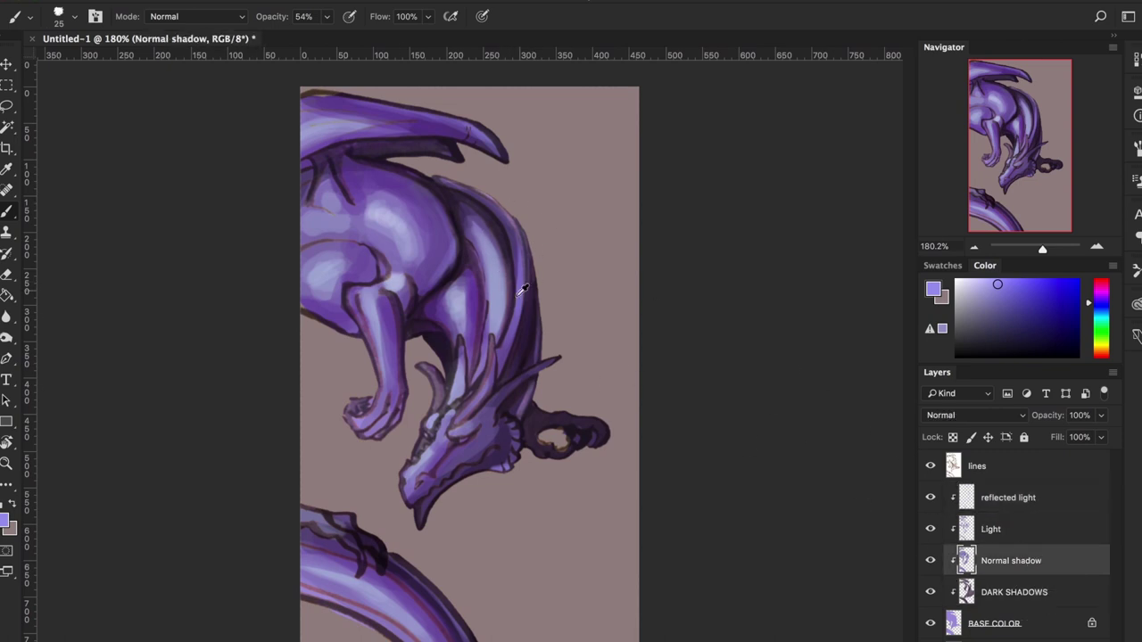
alt+click(494, 226)
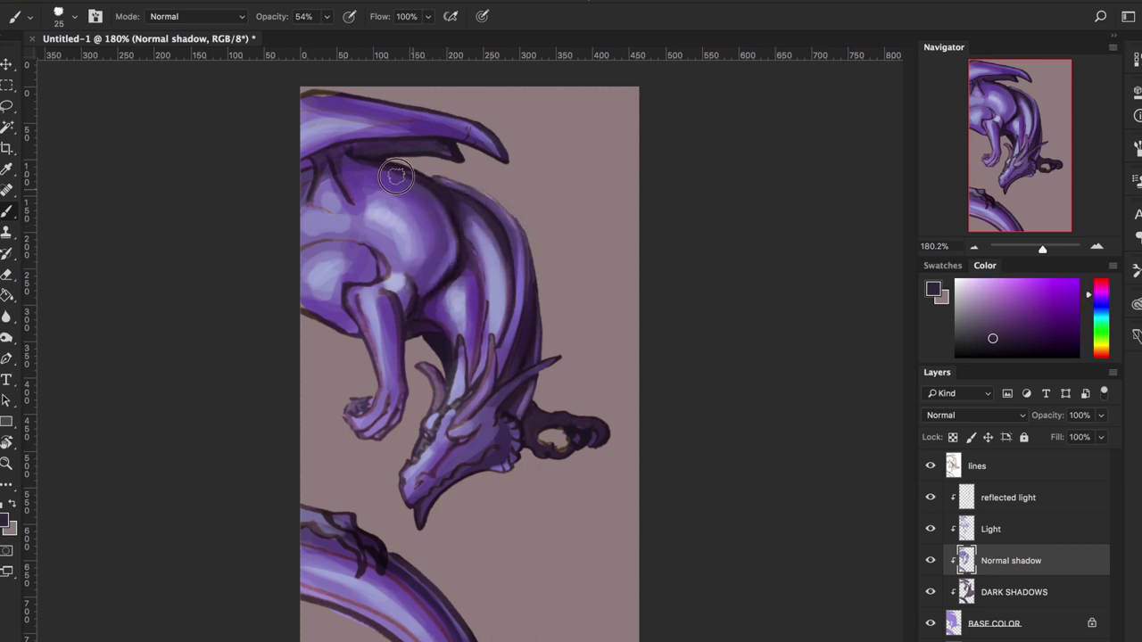
drag(419, 195, 433, 259)
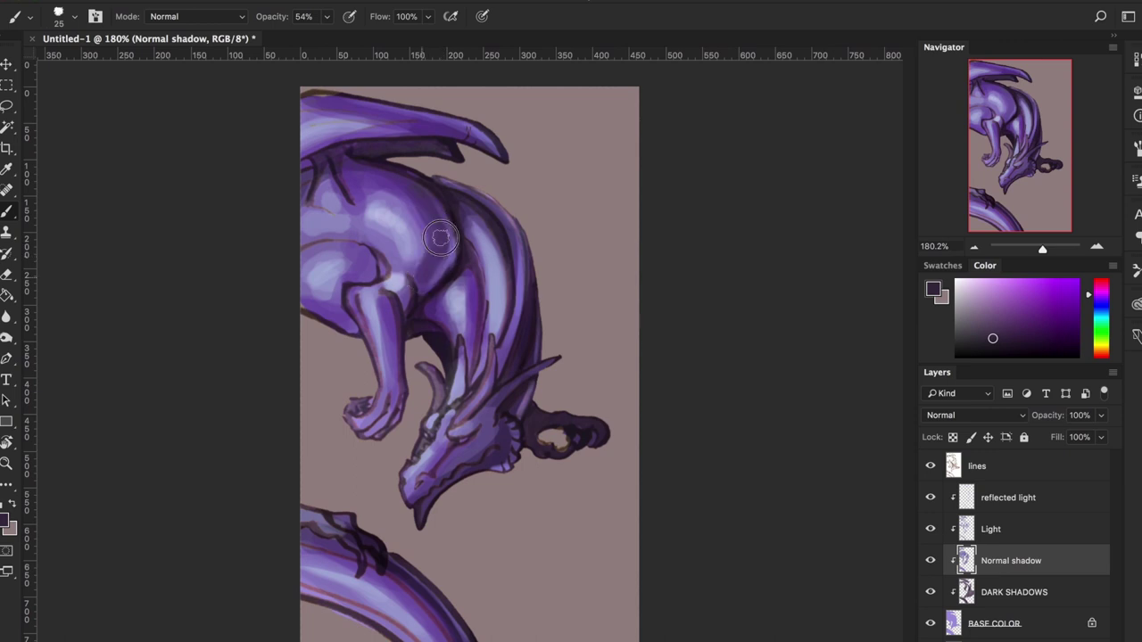
drag(410, 197, 382, 176)
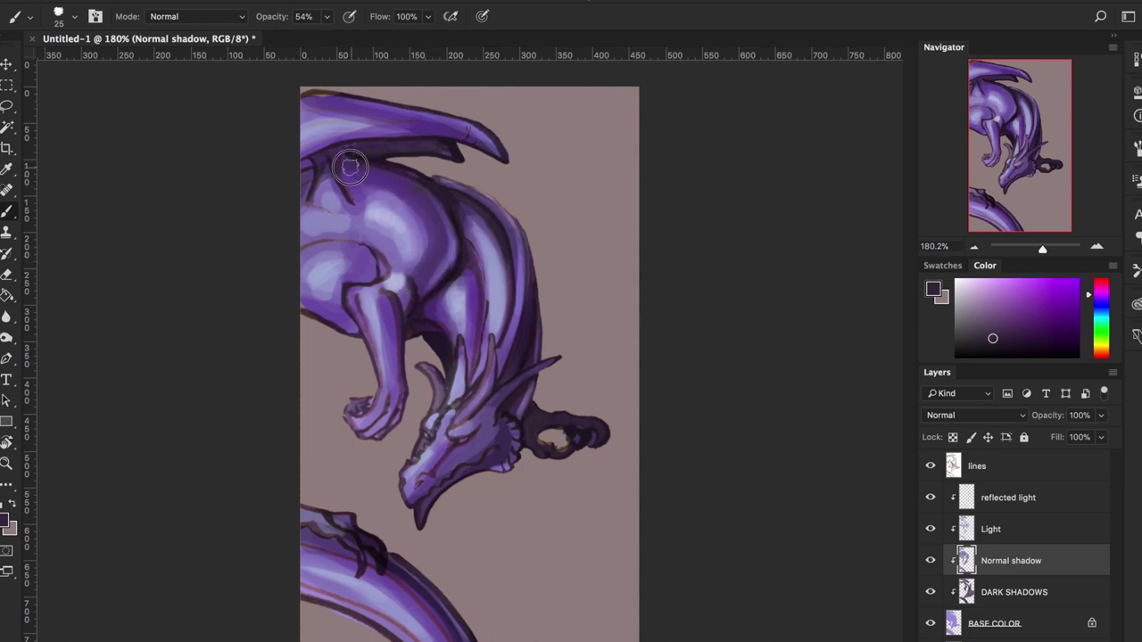
Step: Sample mid and deep purples from the back and blend the shadows on the back, foreleg, belly, thigh and jaw
alt+click(367, 191)
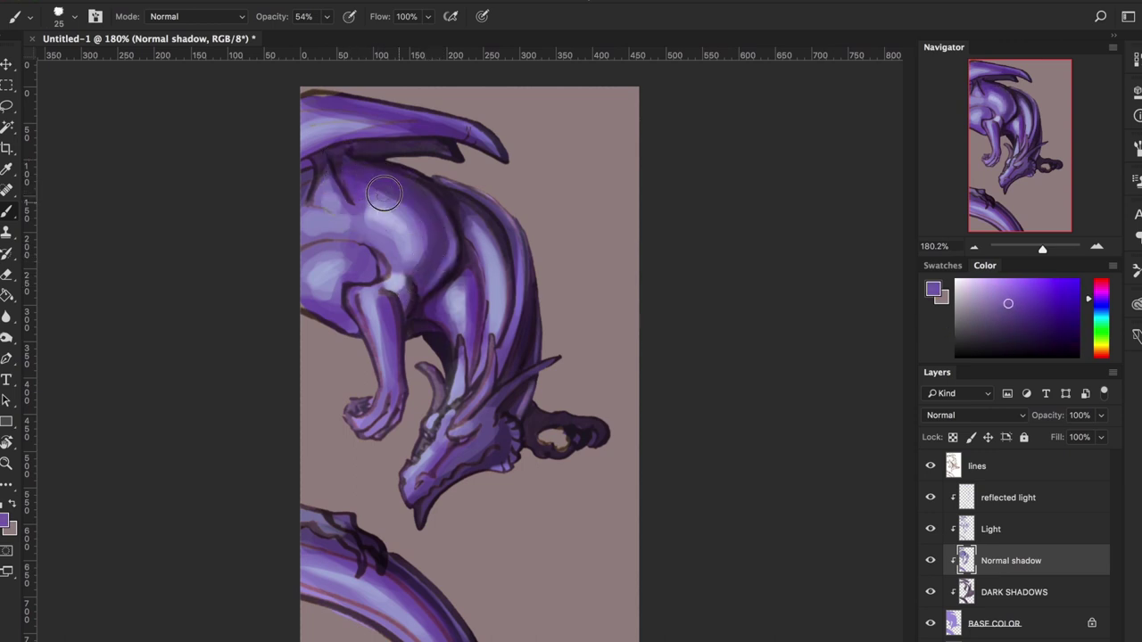
drag(383, 195, 367, 186)
alt+click(417, 188)
drag(380, 305, 393, 384)
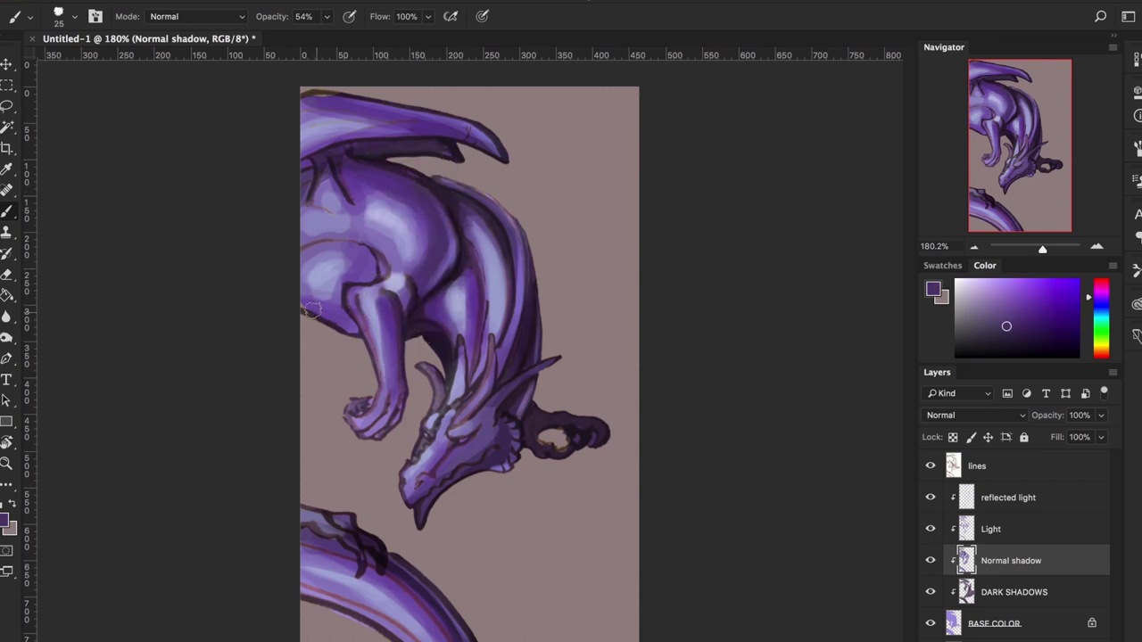
drag(315, 305, 335, 319)
drag(370, 278, 368, 256)
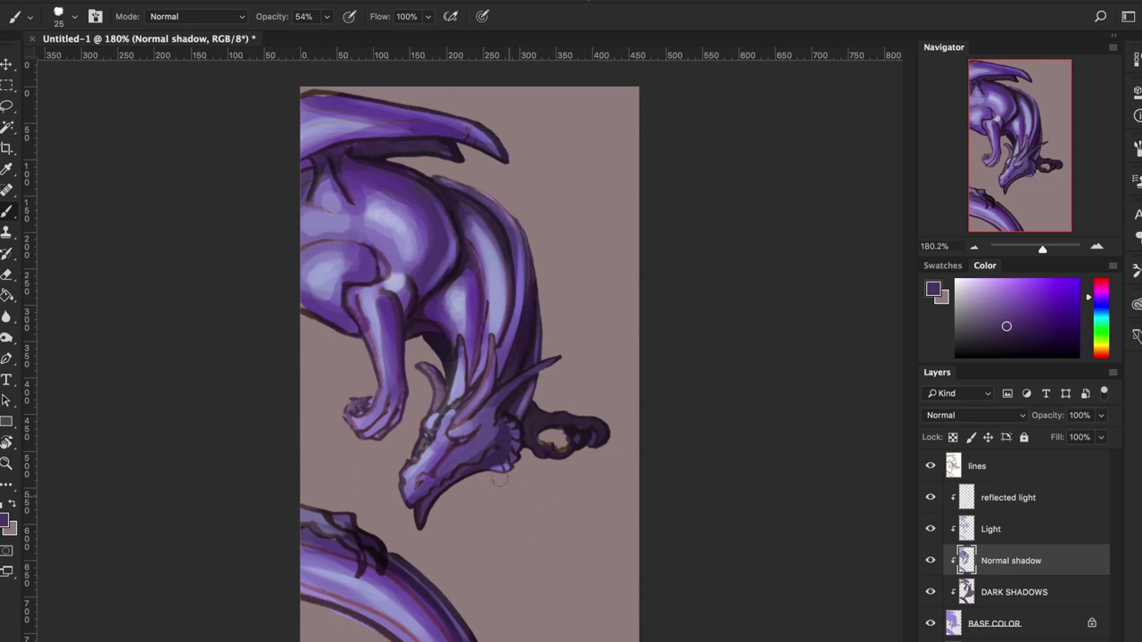
drag(452, 451, 472, 434)
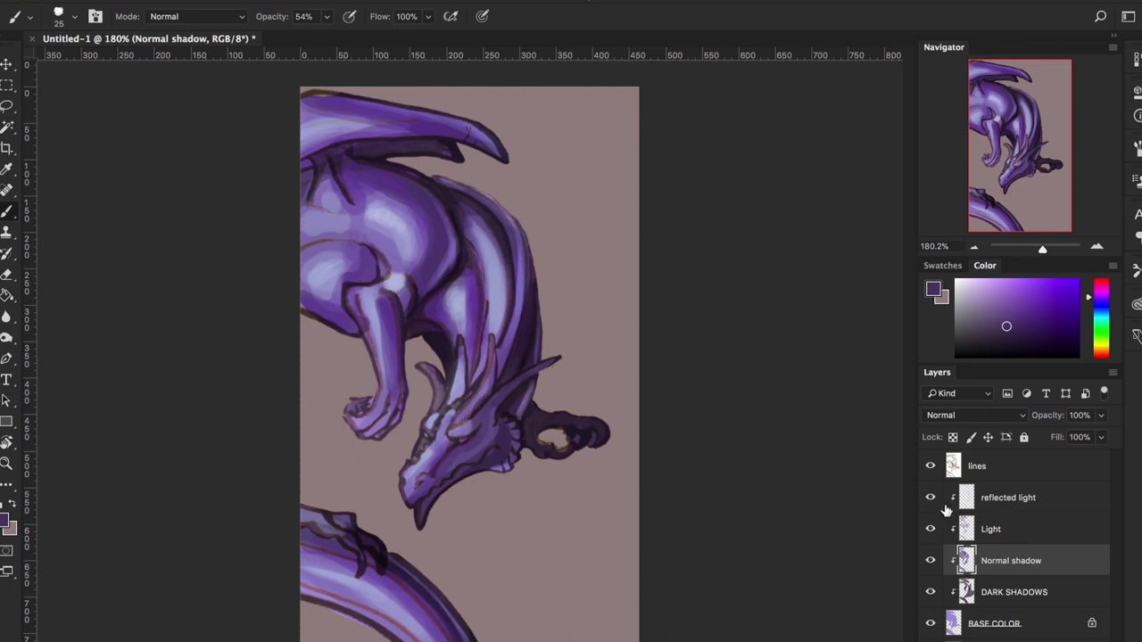
Step: Hide the four clipped shading layers above BASE COLOR and toggle DARK SHADOWS on and off to compare its effect
drag(930, 497, 933, 597)
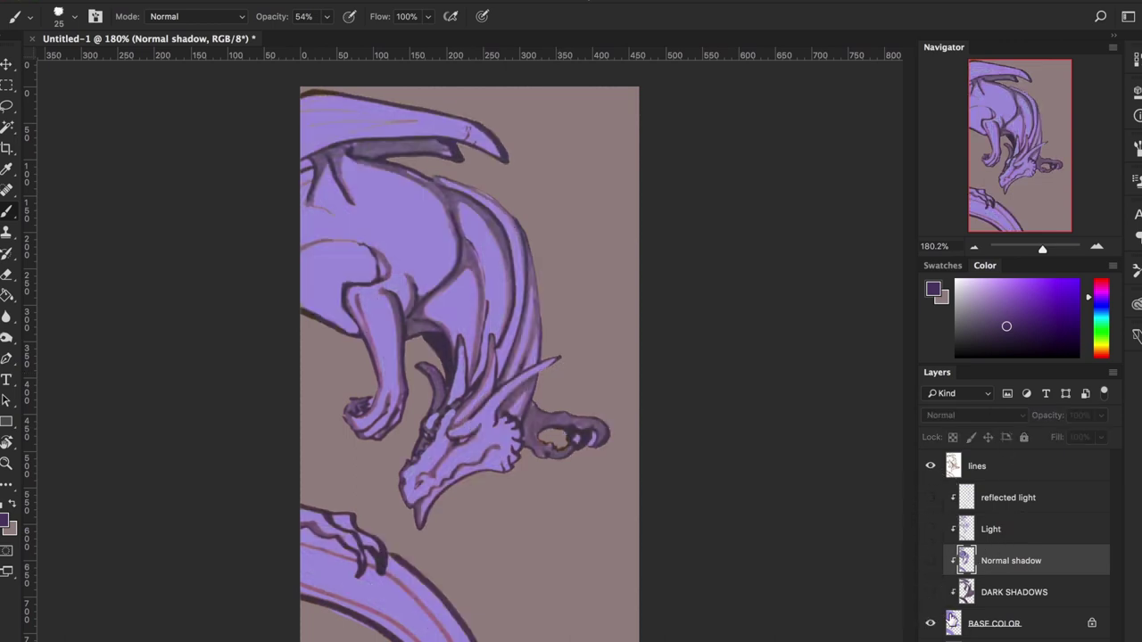
click(1010, 595)
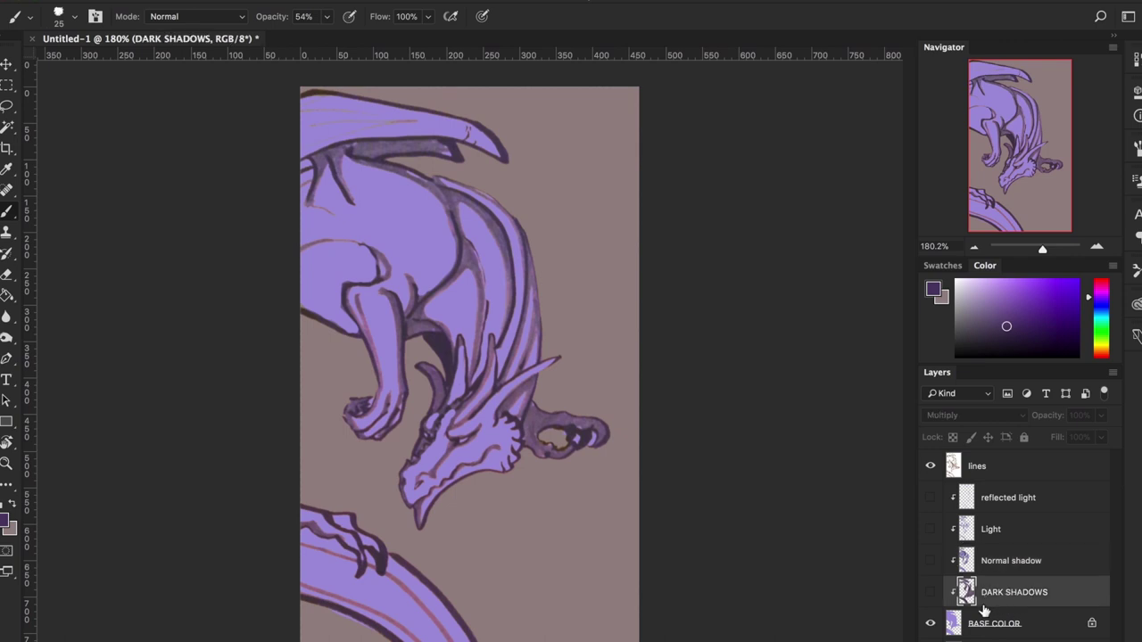
click(930, 593)
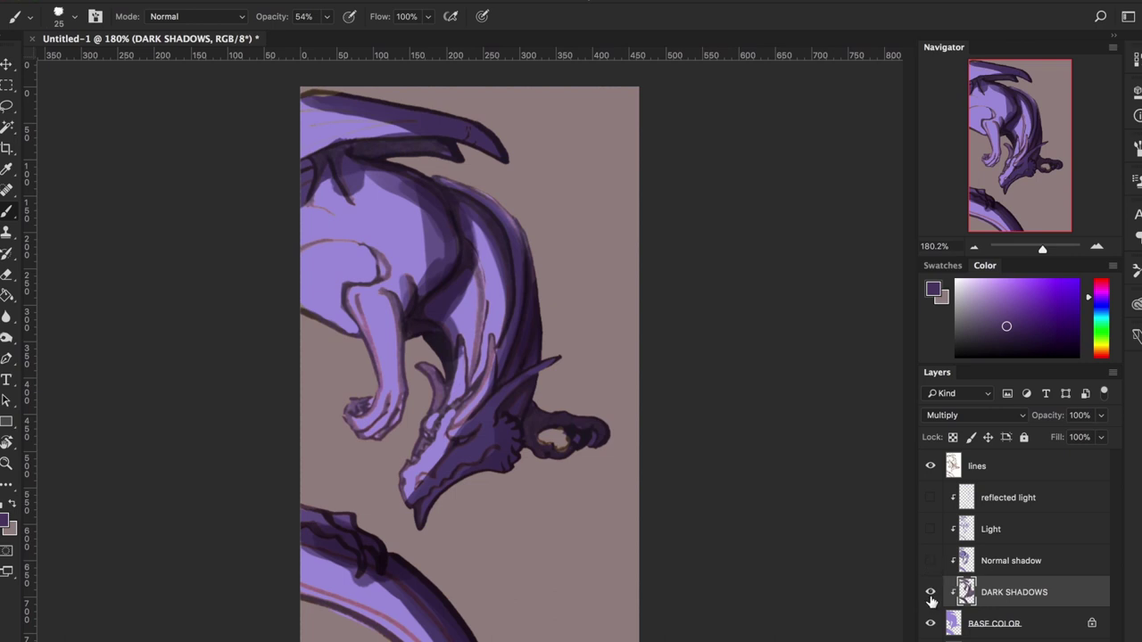
click(930, 593)
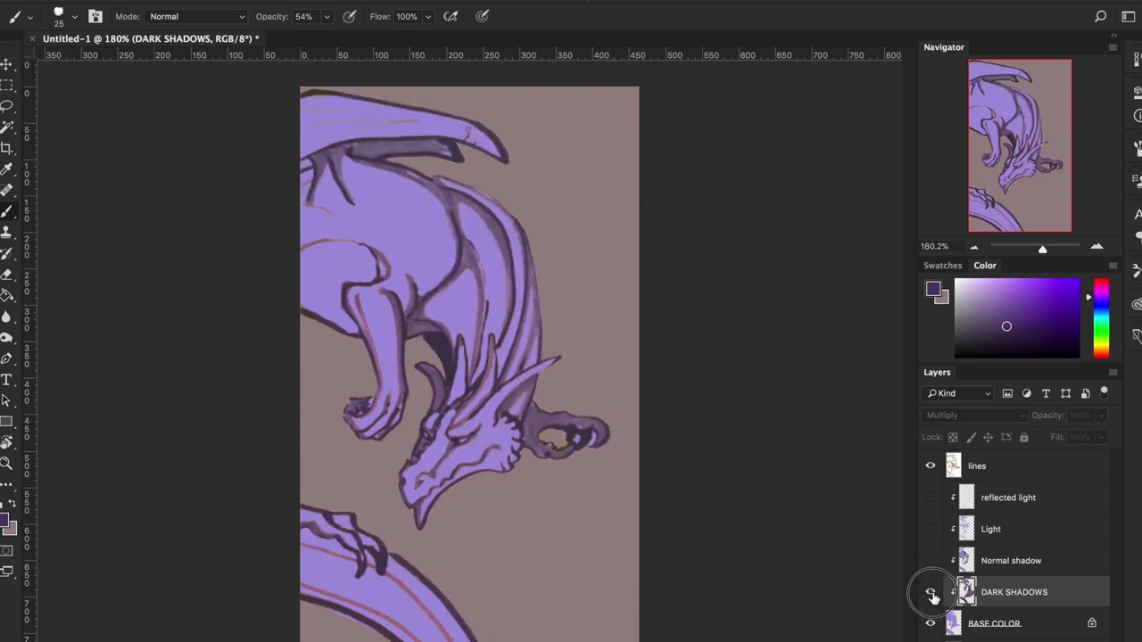
click(931, 594)
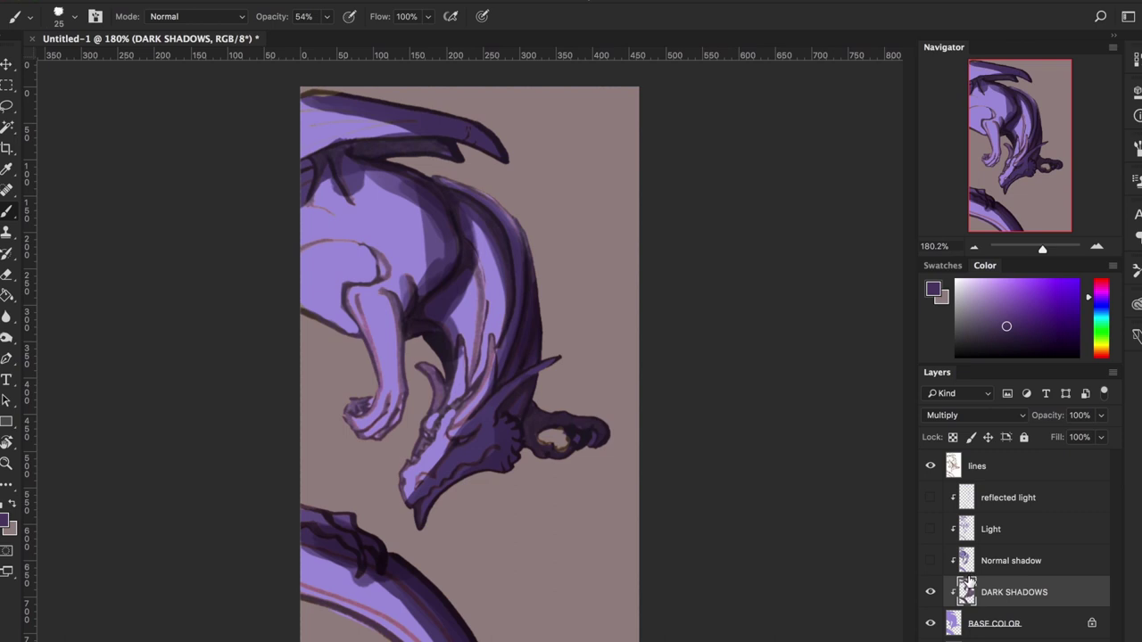
Step: Show Normal shadow, Light and reflected light one after another, and toggle all four shading layers off and on
click(1012, 561)
click(931, 561)
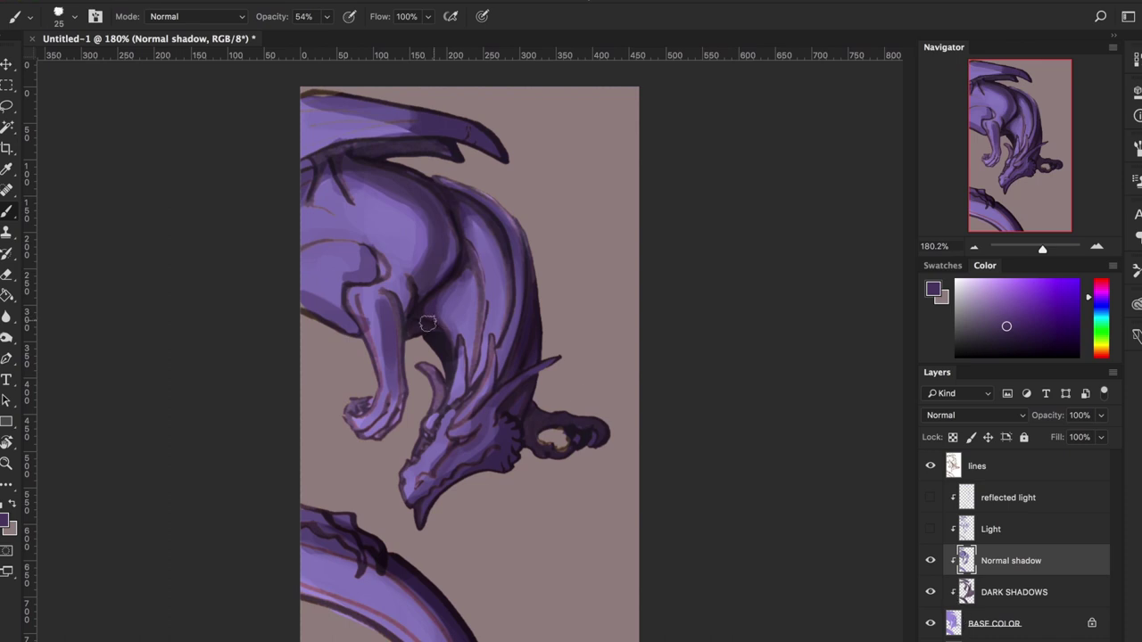
click(930, 529)
click(1012, 535)
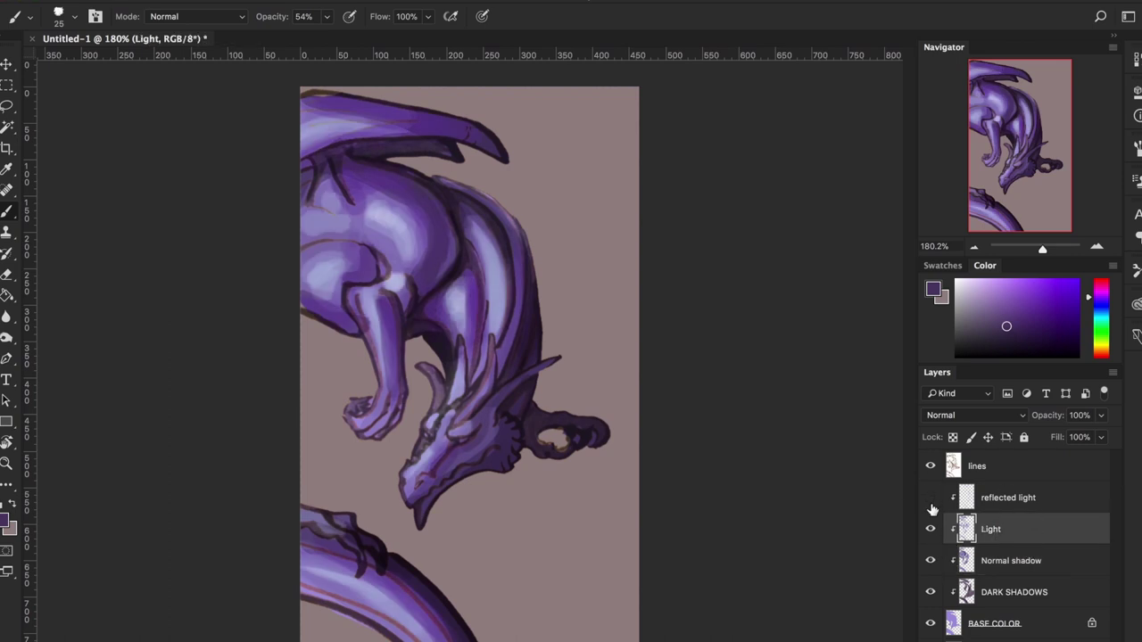
click(930, 498)
click(1025, 503)
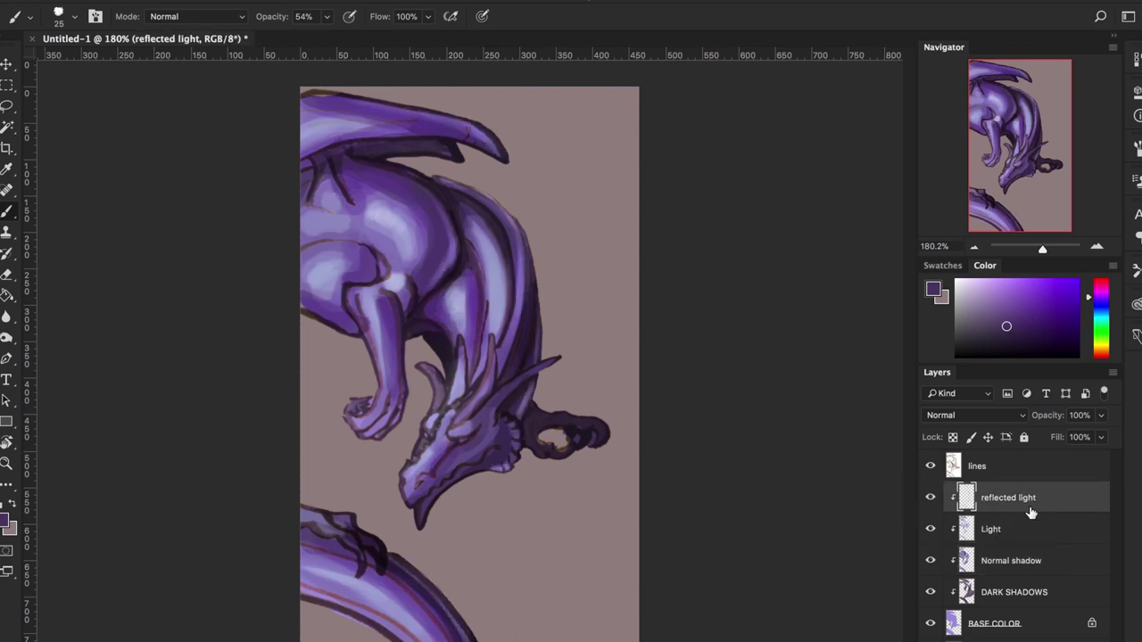
drag(930, 501, 930, 584)
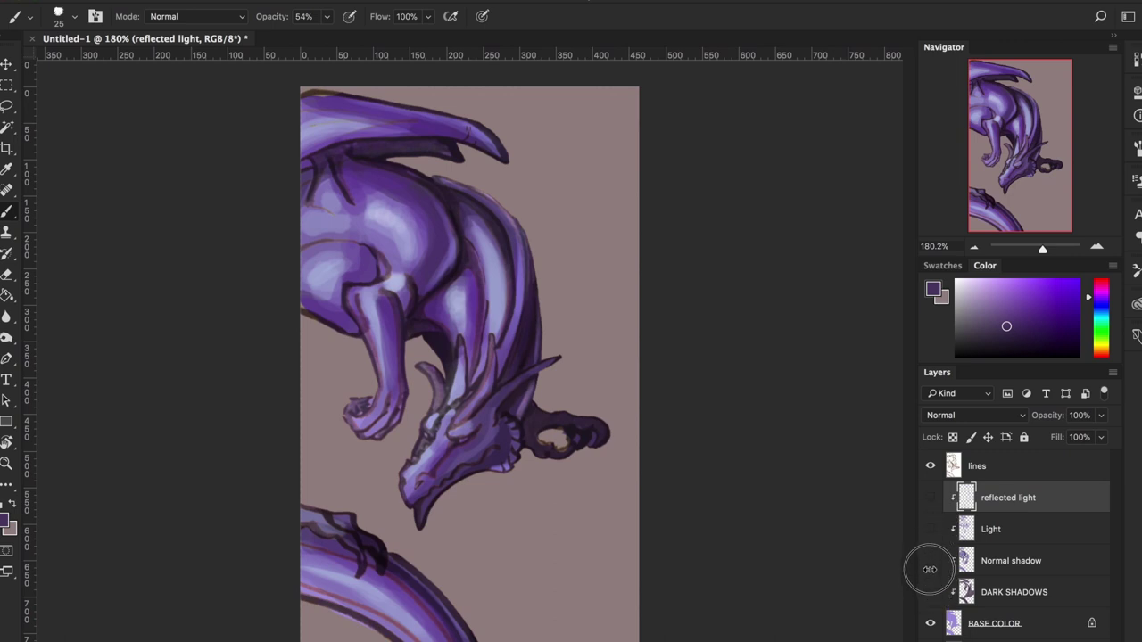
drag(928, 505, 926, 590)
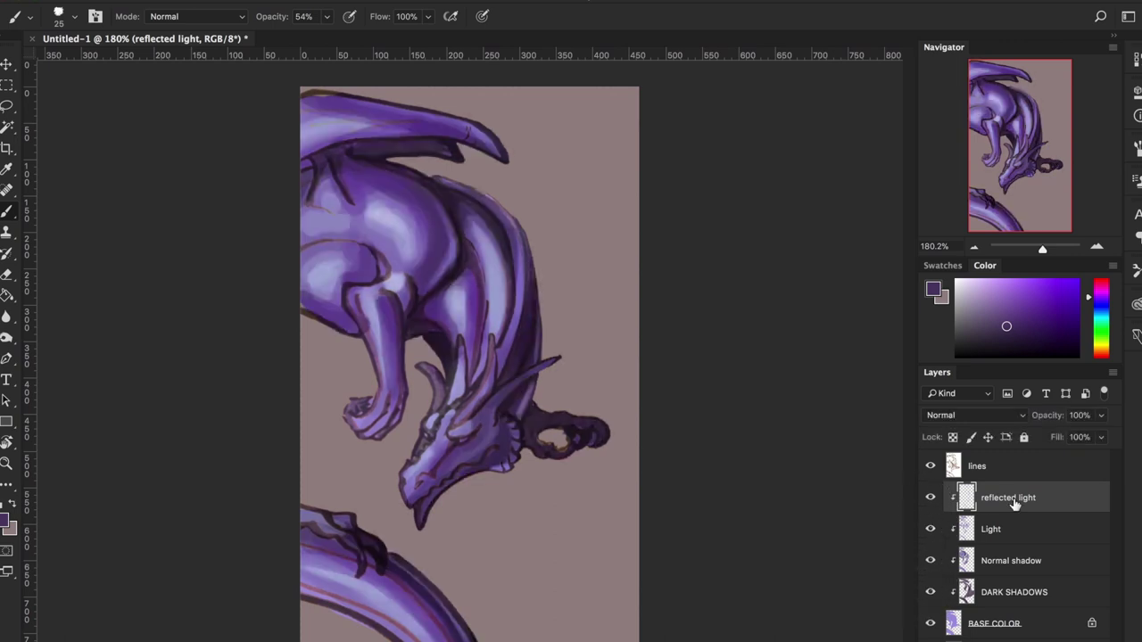
Step: Lock the lines layer completely and add a new layer clipped above the reflected light layer
click(1046, 471)
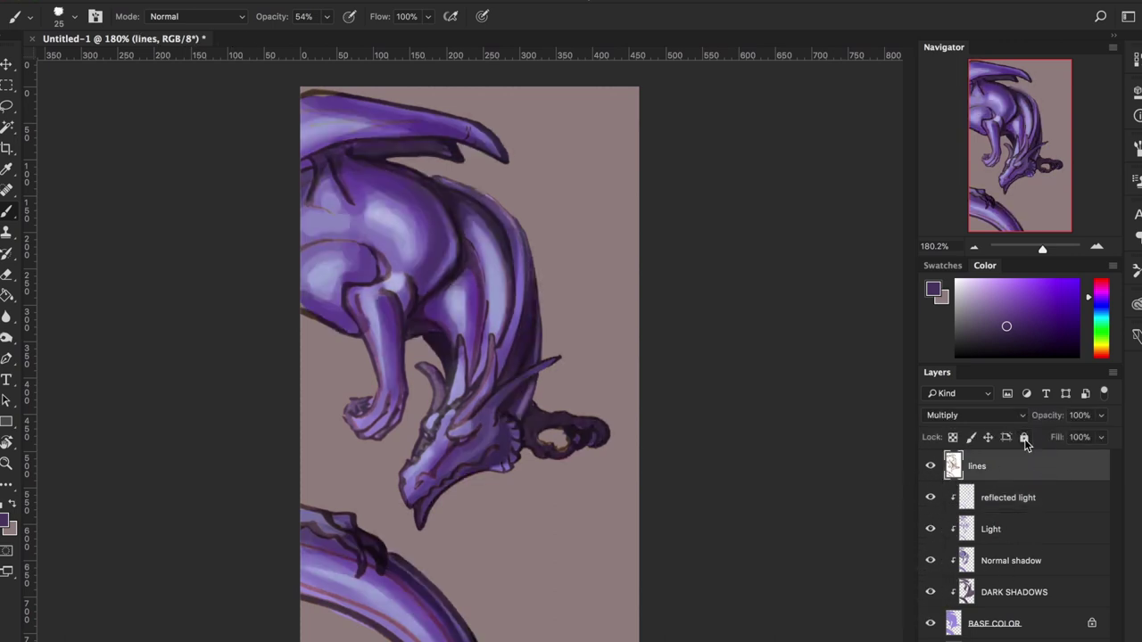
click(1024, 438)
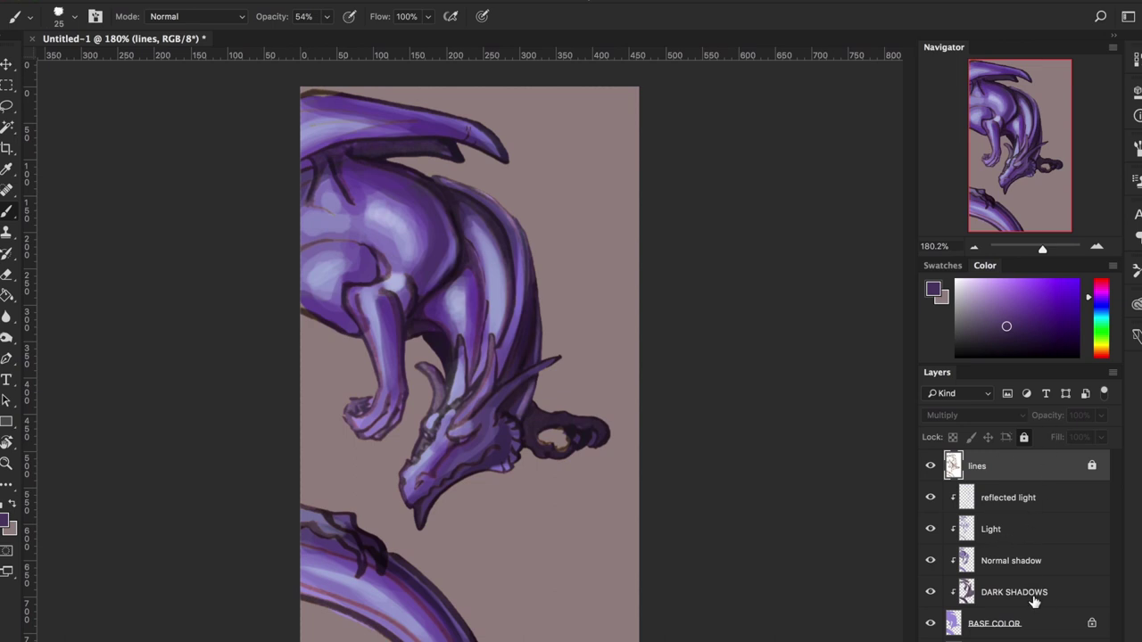
click(1025, 508)
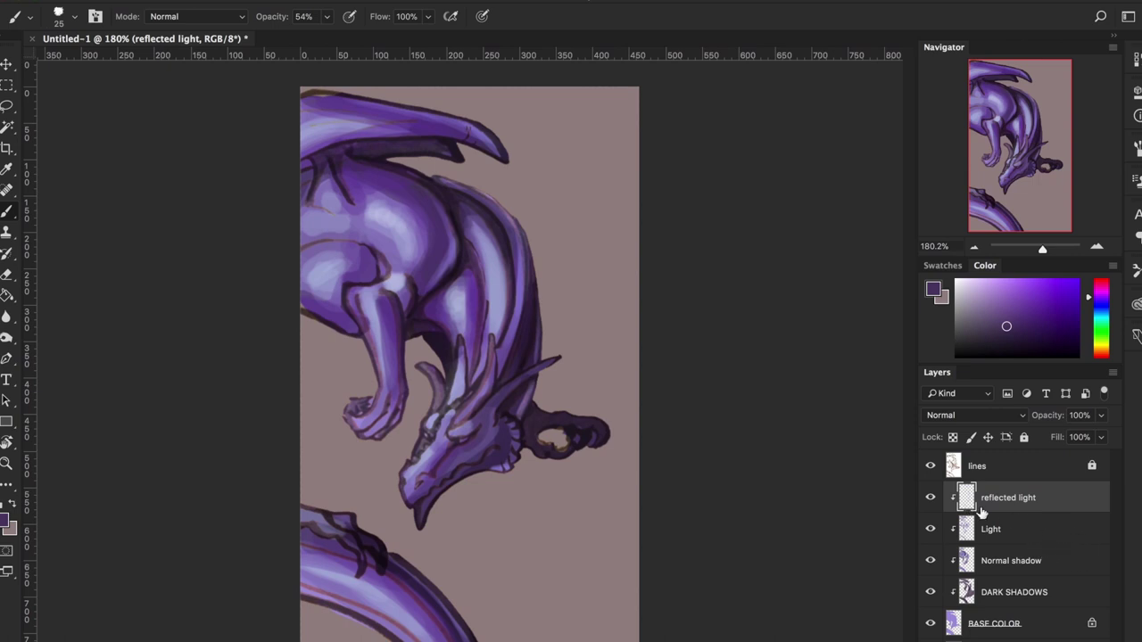
key(alt+shift+super+n)
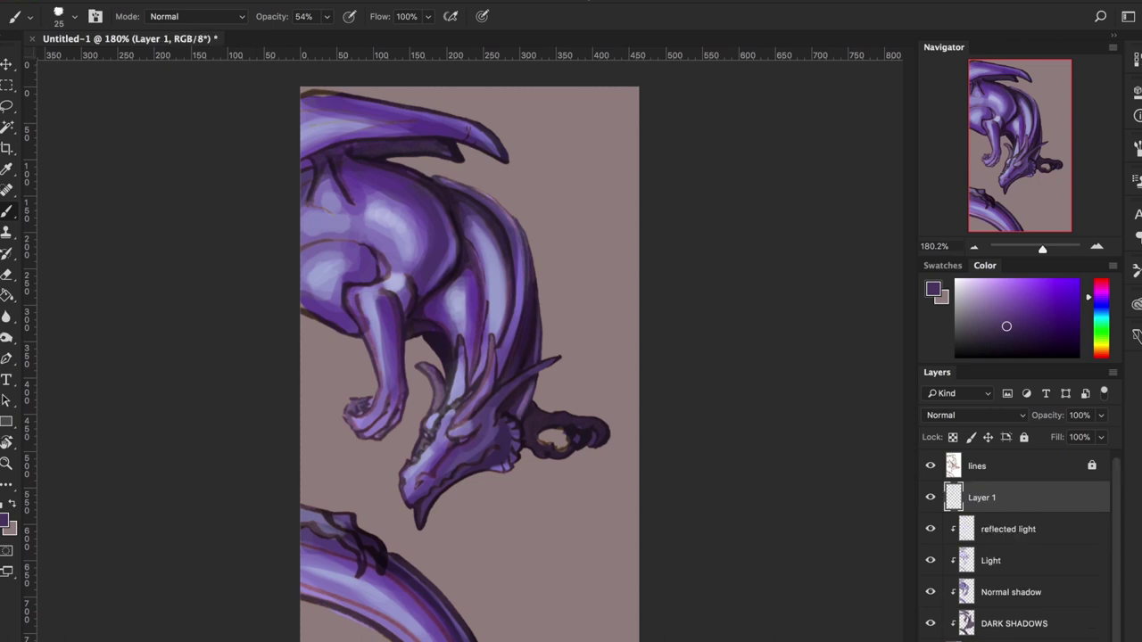
alt+click(1014, 509)
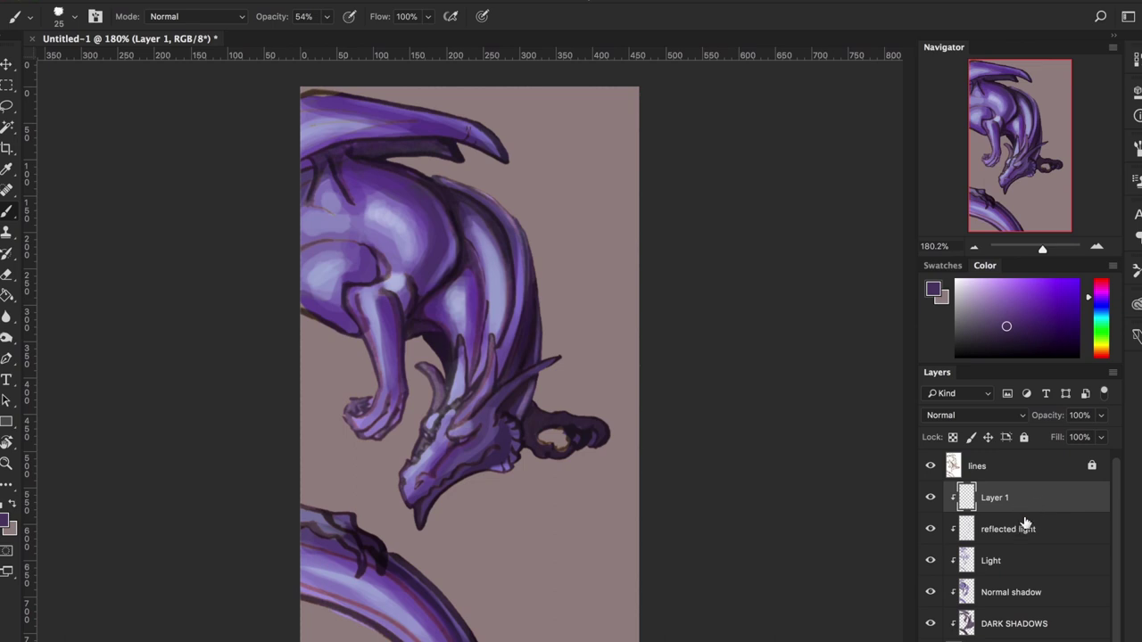
Step: Set the reflected light layer's blend mode to Screen after trying Overlay
click(1018, 533)
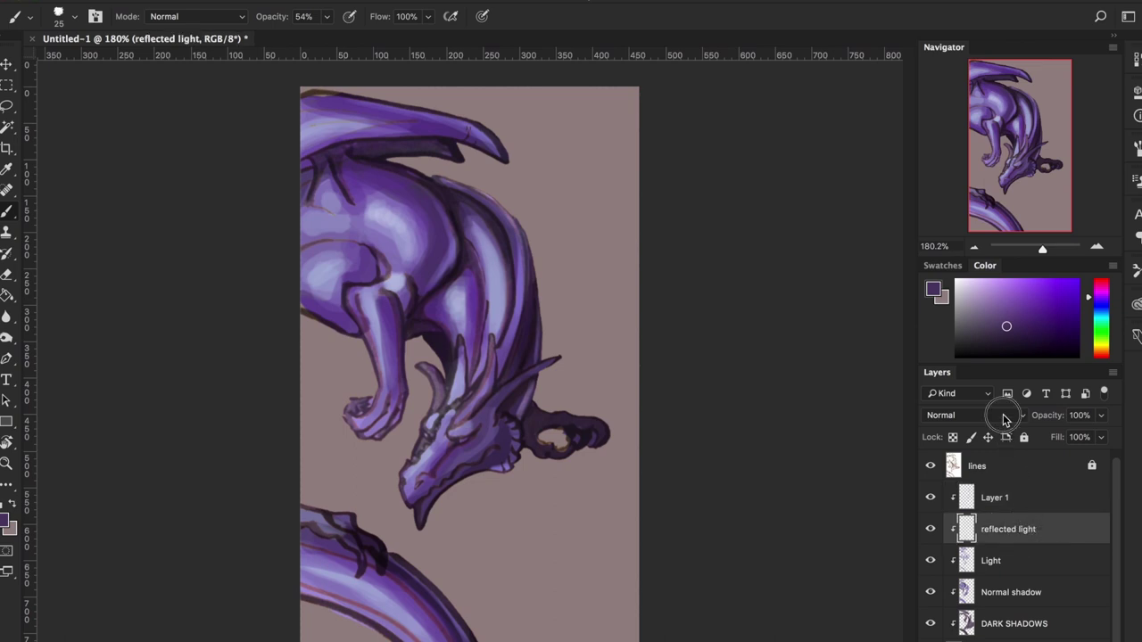
click(1006, 416)
click(981, 589)
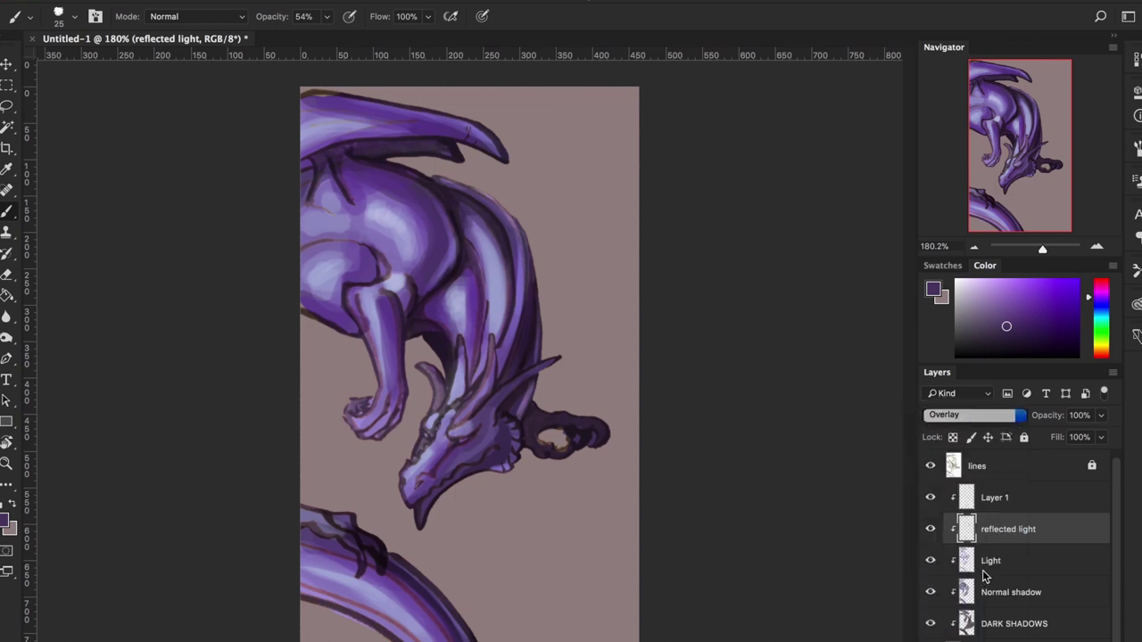
click(996, 417)
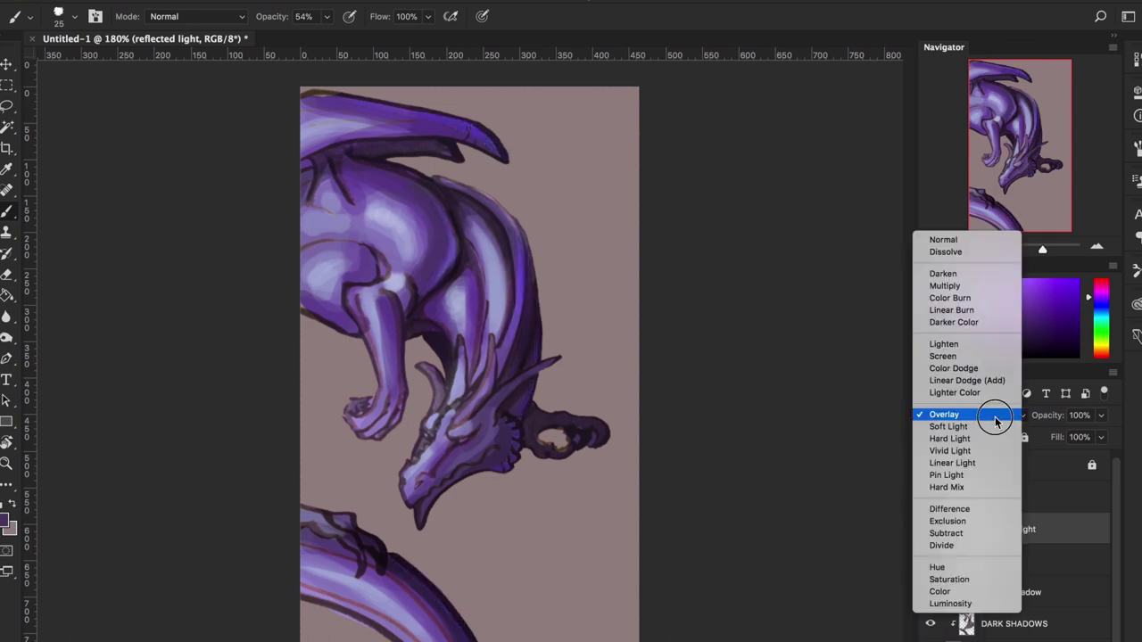
click(994, 354)
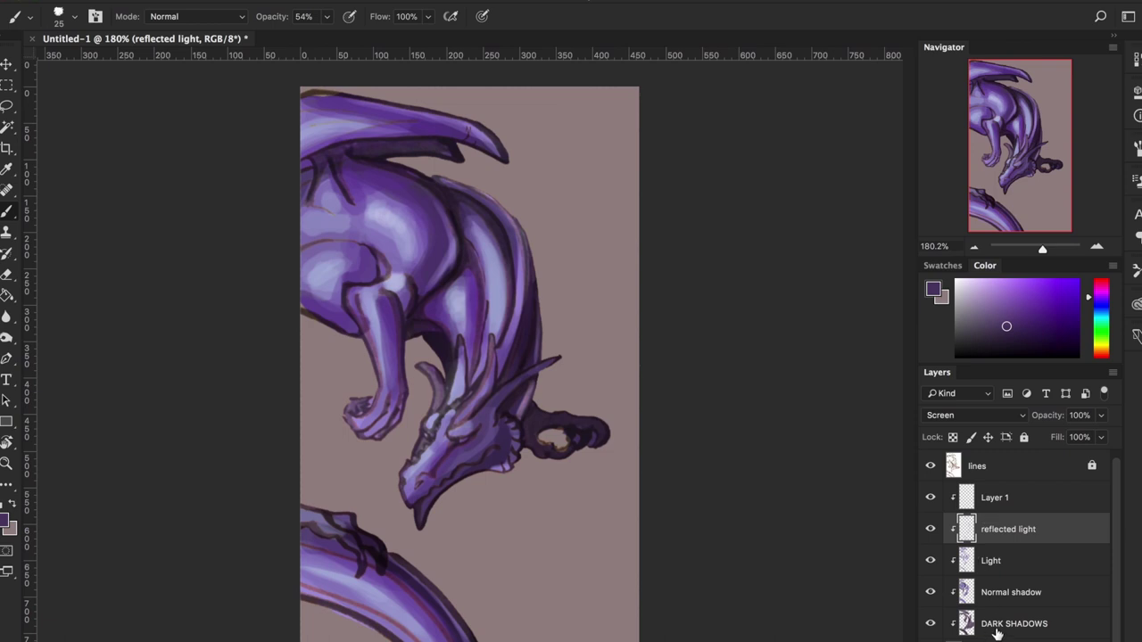
Step: For the new clipped layer, choose the 740 px scale-texture brush and reduce its size to 92 px
click(1005, 497)
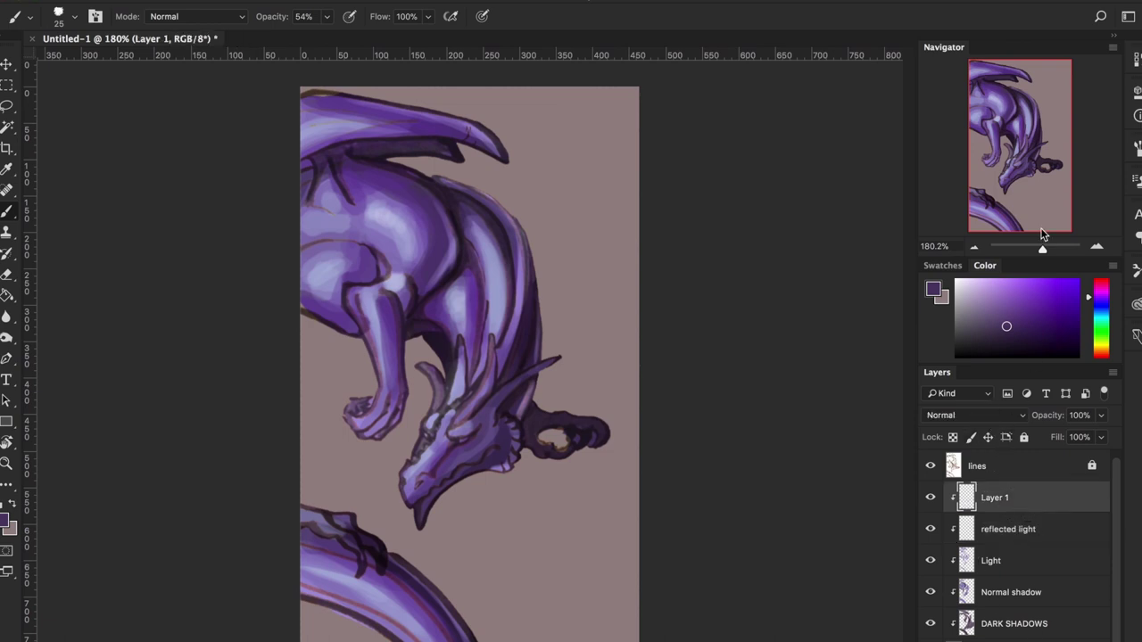
key(z)
mouse_move(410, 255)
mouse_down()
mouse_move(438, 262)
mouse_move(428, 247)
mouse_up()
key(b)
right_click(432, 211)
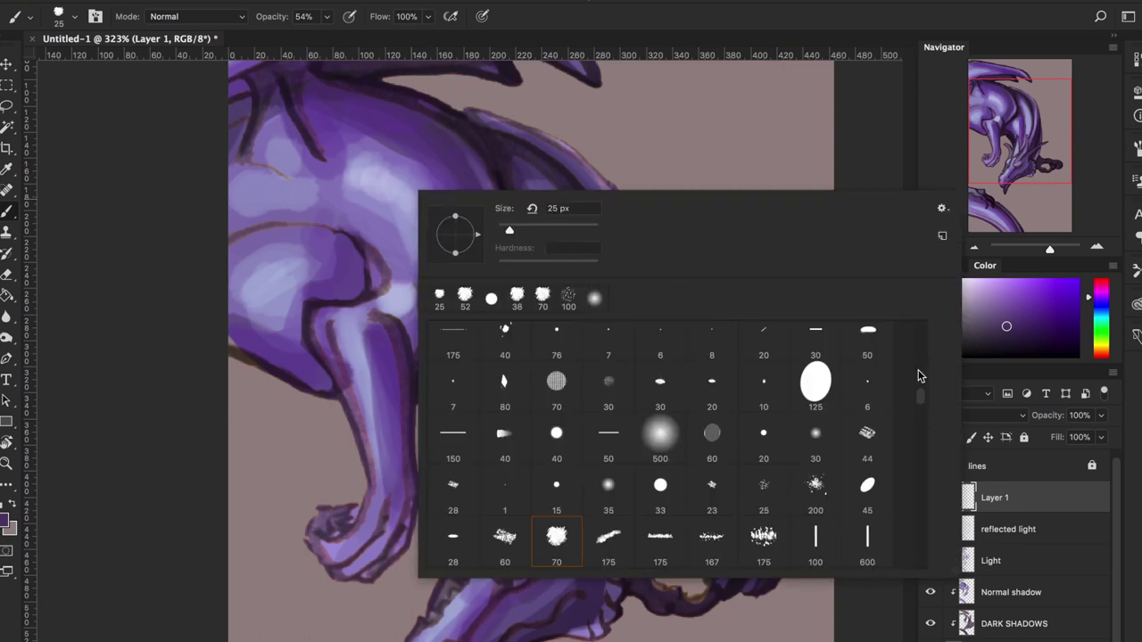
drag(921, 389, 918, 520)
click(920, 501)
click(568, 445)
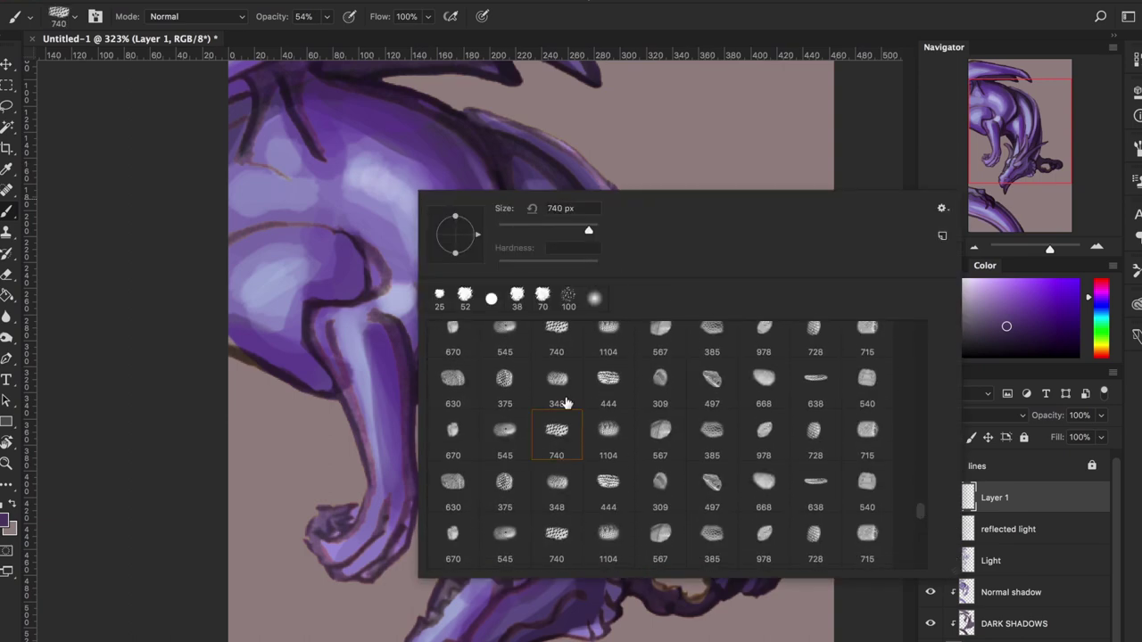
click(542, 226)
Step: Sample a purple from the back and paint scale texture over the dragon's shoulder, flank, thigh and chest
alt+click(396, 117)
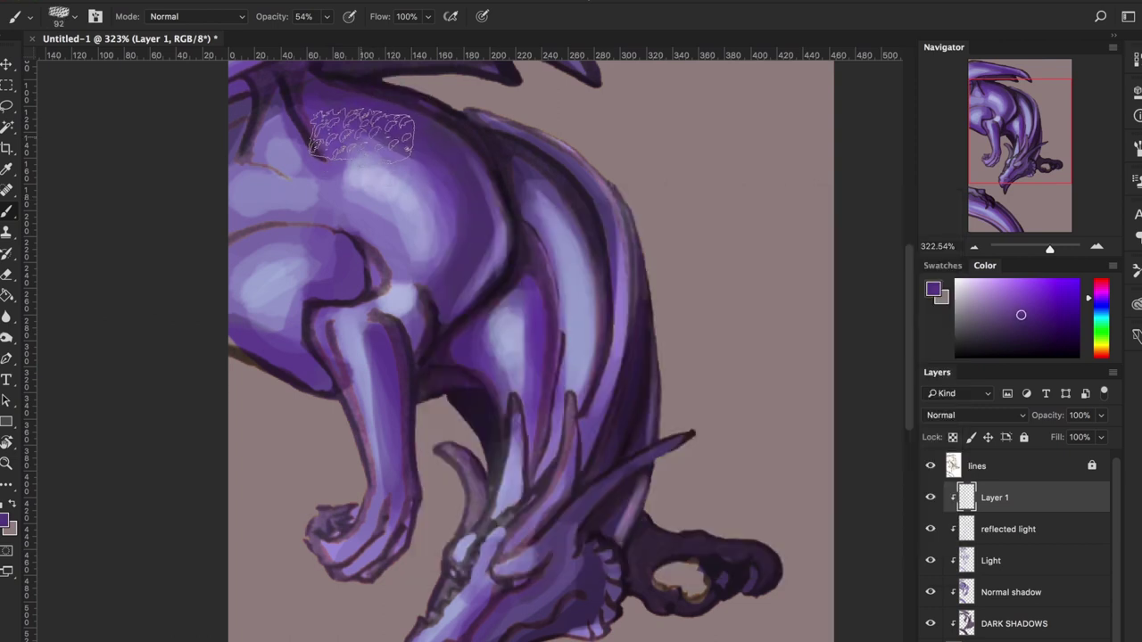
mouse_move(361, 134)
mouse_down()
mouse_move(352, 163)
mouse_move(385, 163)
mouse_move(358, 189)
mouse_move(385, 210)
mouse_move(381, 236)
mouse_move(403, 250)
mouse_move(412, 201)
mouse_move(400, 291)
mouse_up()
mouse_move(242, 200)
mouse_down()
mouse_move(282, 196)
mouse_move(270, 203)
mouse_move(265, 178)
mouse_move(308, 267)
mouse_move(267, 256)
mouse_move(294, 277)
mouse_move(259, 298)
mouse_move(288, 361)
mouse_up()
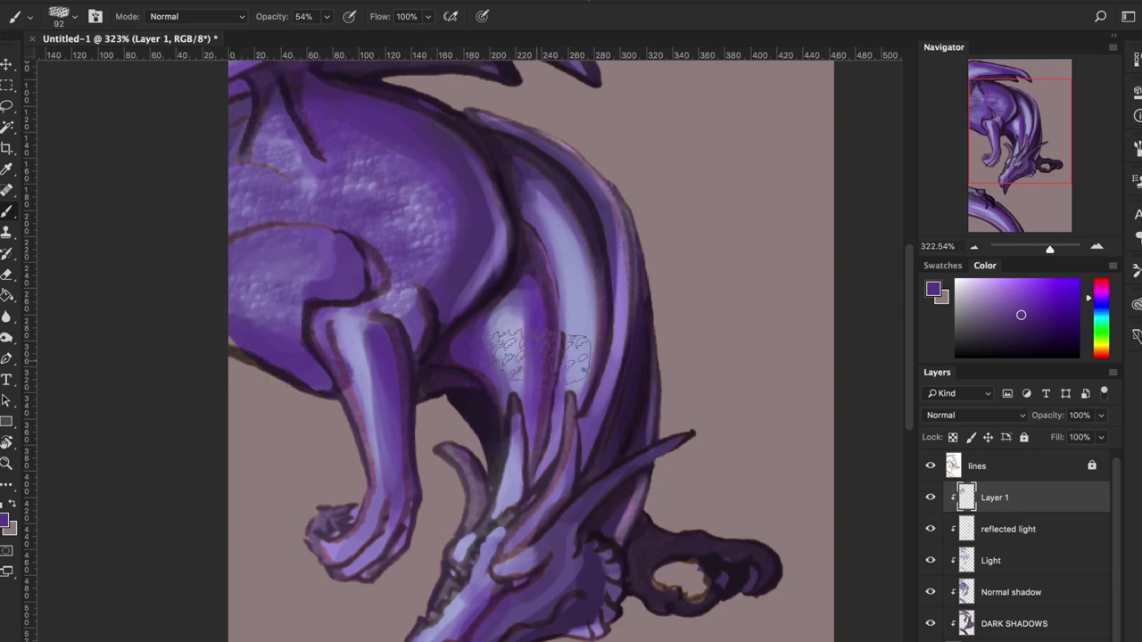
mouse_move(533, 350)
mouse_down()
mouse_move(519, 323)
mouse_move(495, 359)
mouse_move(505, 385)
mouse_up()
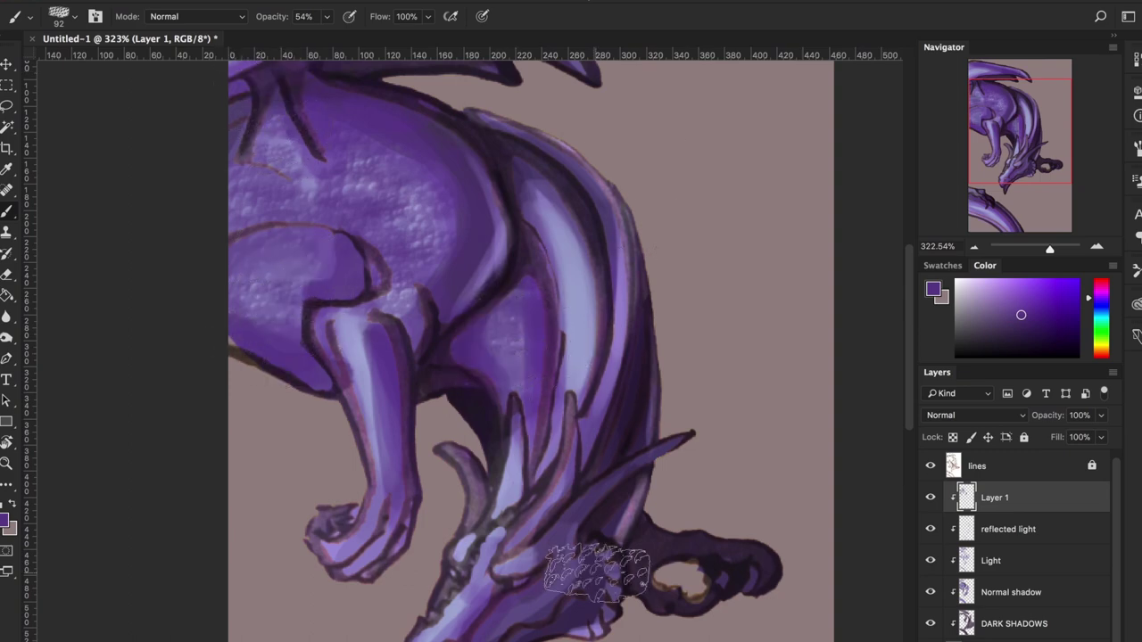
Step: Try the Multiply, Soft Light, Overlay, Pin Light and Lighter Color blend modes on the scale texture layer
click(981, 415)
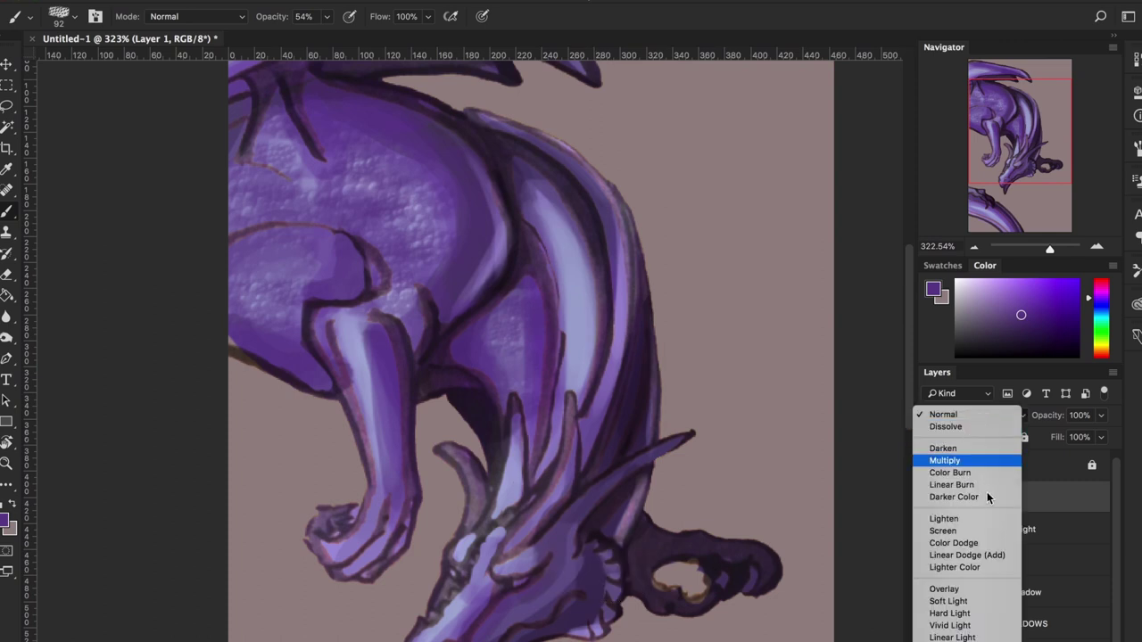
click(977, 461)
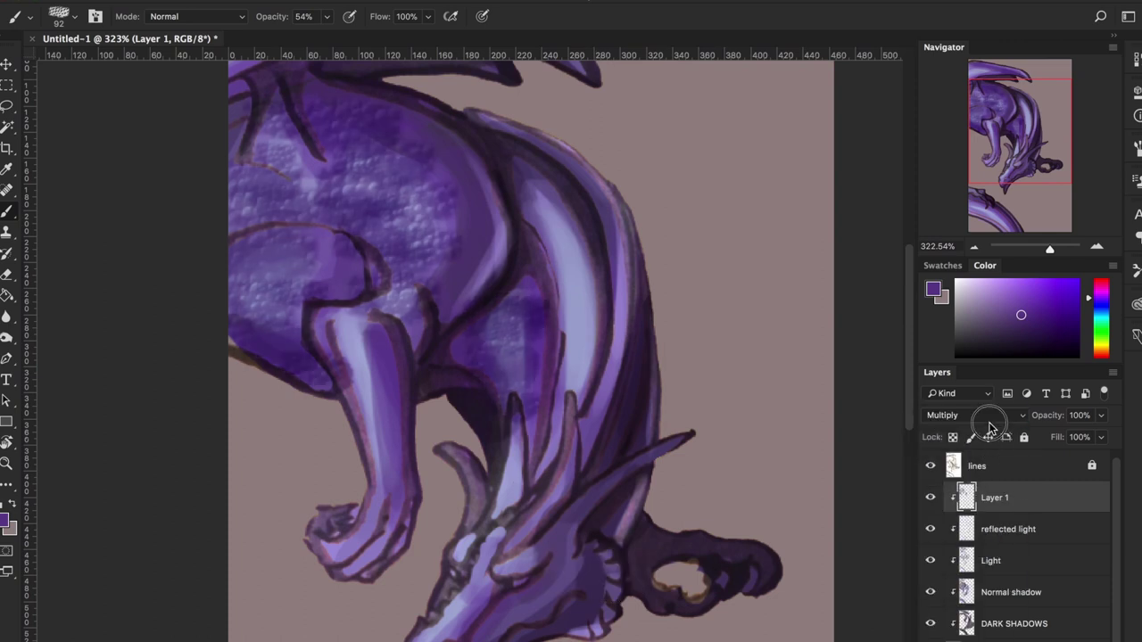
click(983, 415)
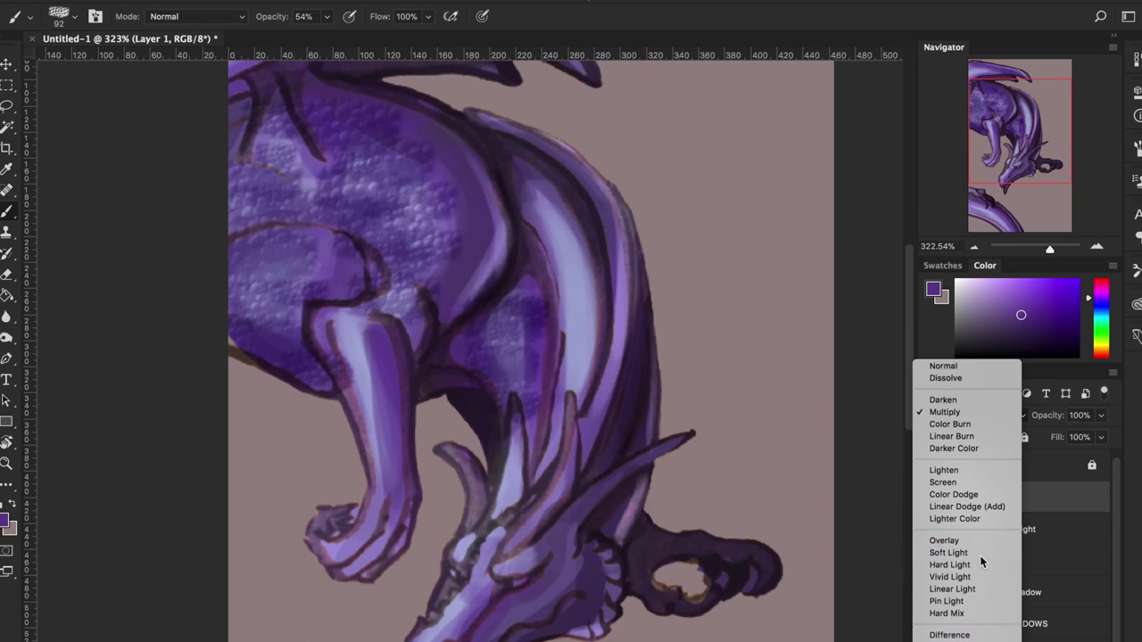
click(980, 553)
click(984, 417)
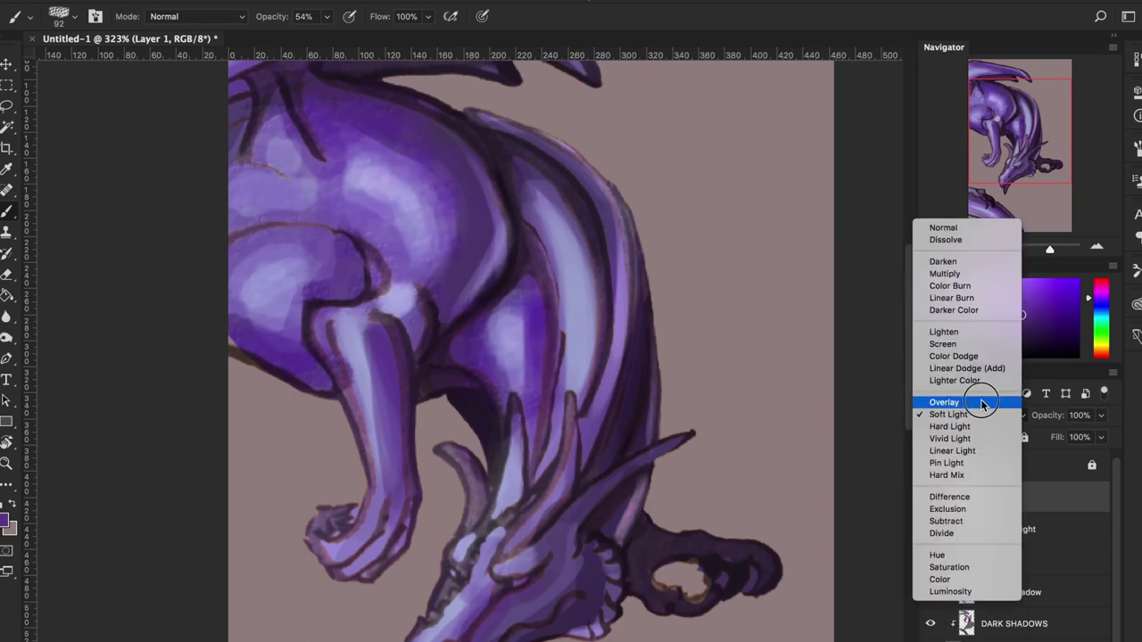
click(982, 403)
click(983, 416)
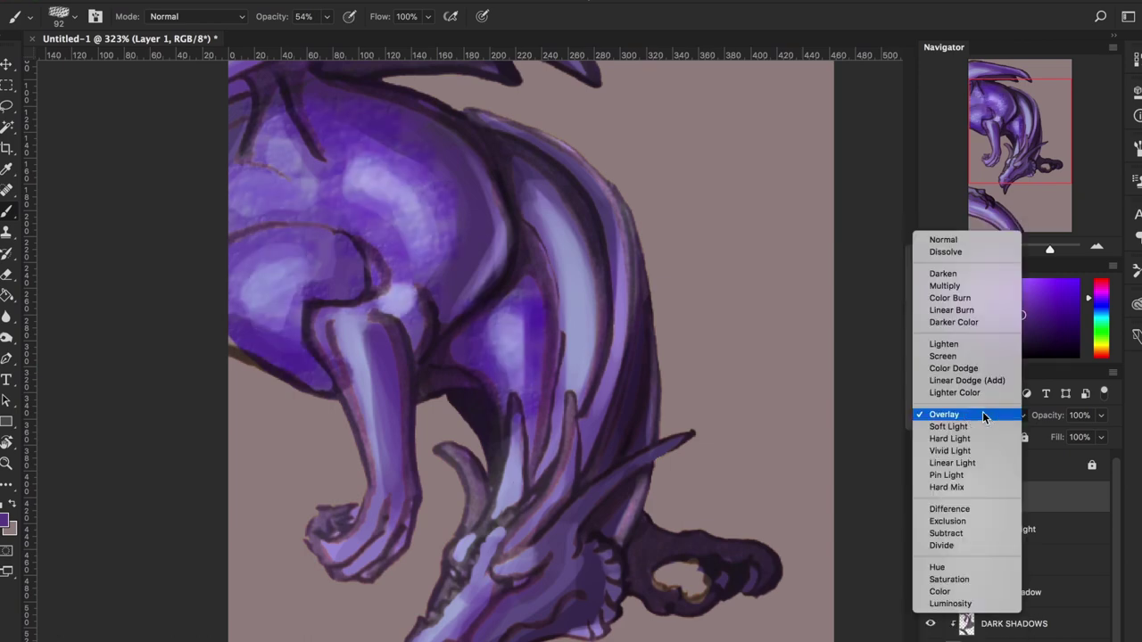
click(975, 475)
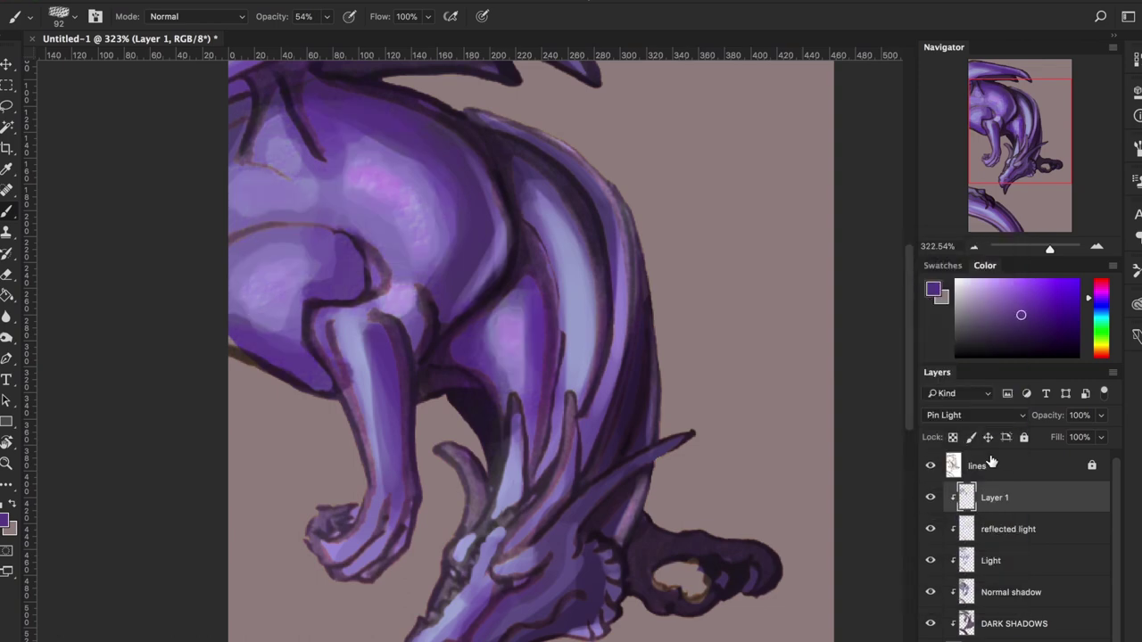
click(985, 416)
click(989, 369)
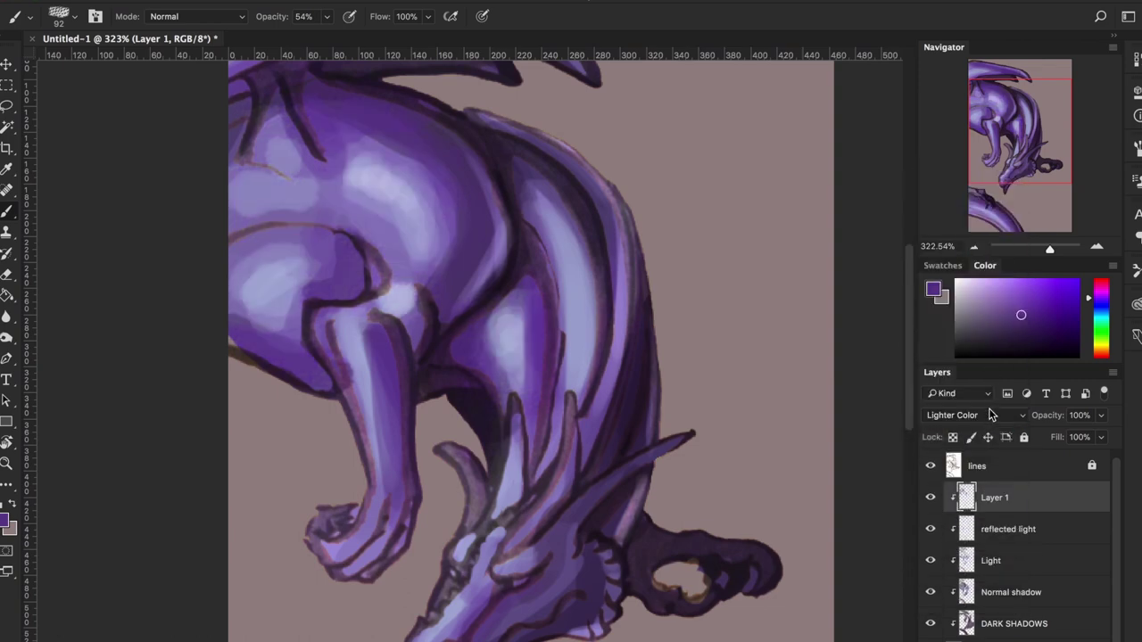
Step: Set the scale texture layer's blend mode to Darker Color
click(979, 414)
click(973, 344)
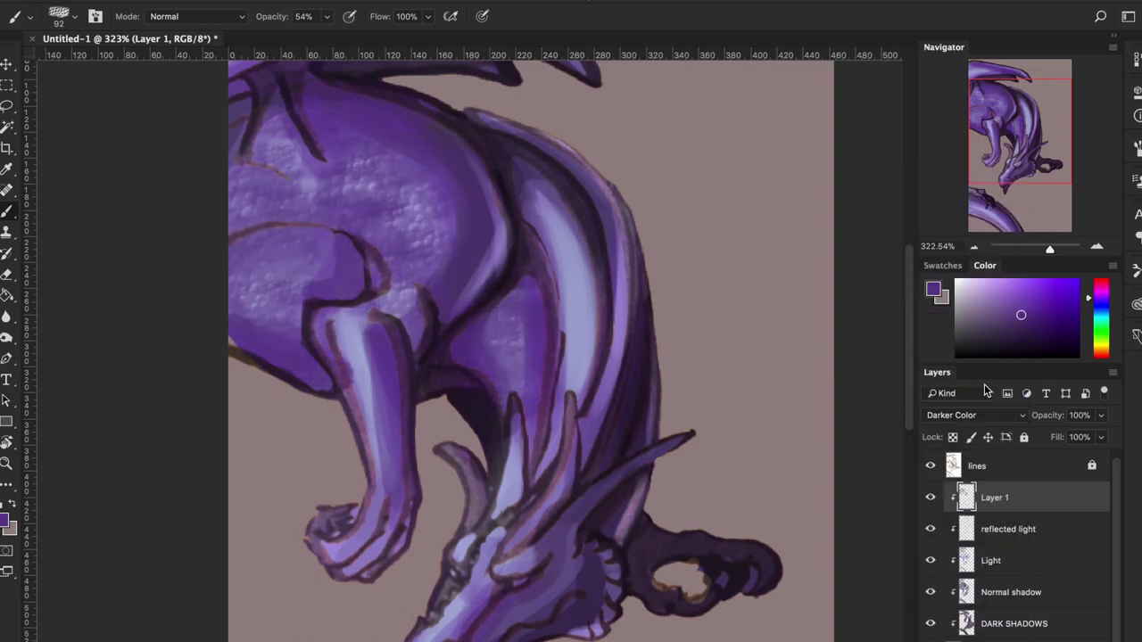
Step: Set up the Eraser with a soft round brush at 111 px and 0% hardness for the scale texture layer
key(e)
right_click(453, 205)
click(586, 353)
mouse_move(575, 235)
mouse_down()
mouse_move(372, 148)
mouse_move(579, 234)
mouse_up()
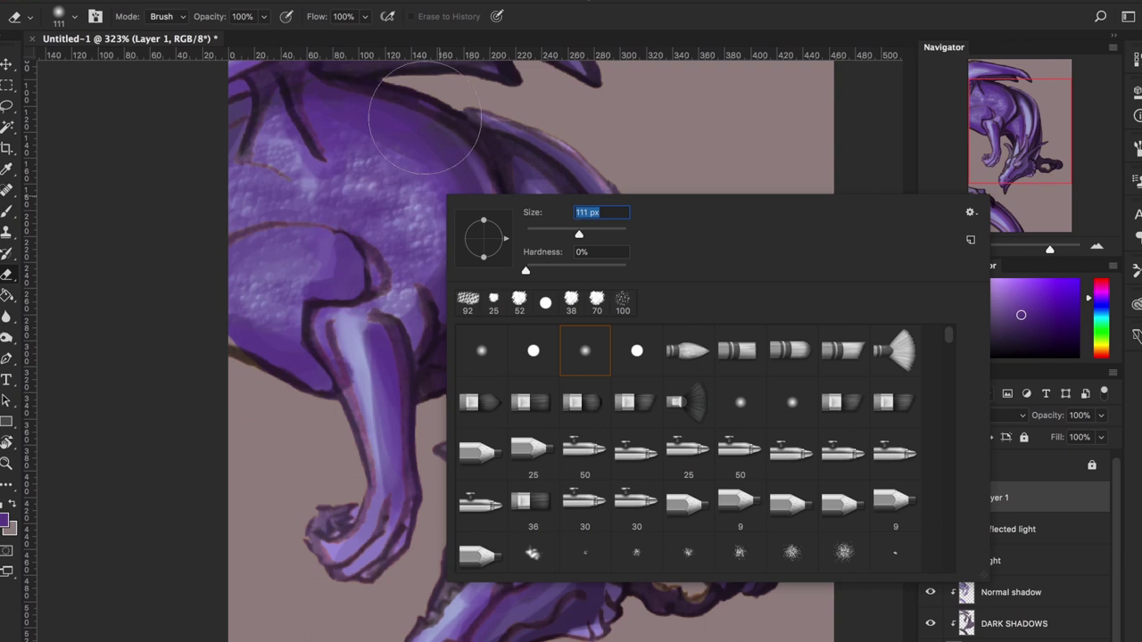
click(365, 116)
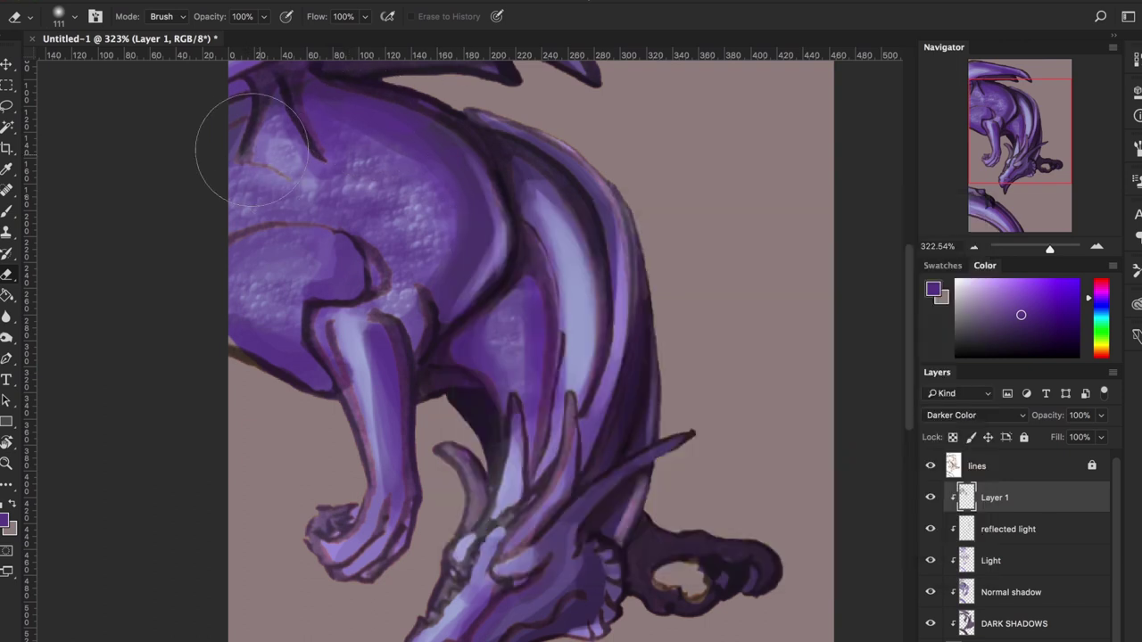
Step: Erase part of the scale texture over the dragon's shoulder, flank and thigh with the soft eraser
mouse_move(251, 150)
mouse_down()
mouse_move(221, 201)
mouse_move(351, 245)
mouse_move(244, 197)
mouse_move(321, 200)
mouse_move(216, 311)
mouse_move(303, 344)
mouse_move(366, 258)
mouse_move(327, 196)
mouse_move(363, 126)
mouse_move(380, 198)
mouse_move(393, 183)
mouse_up()
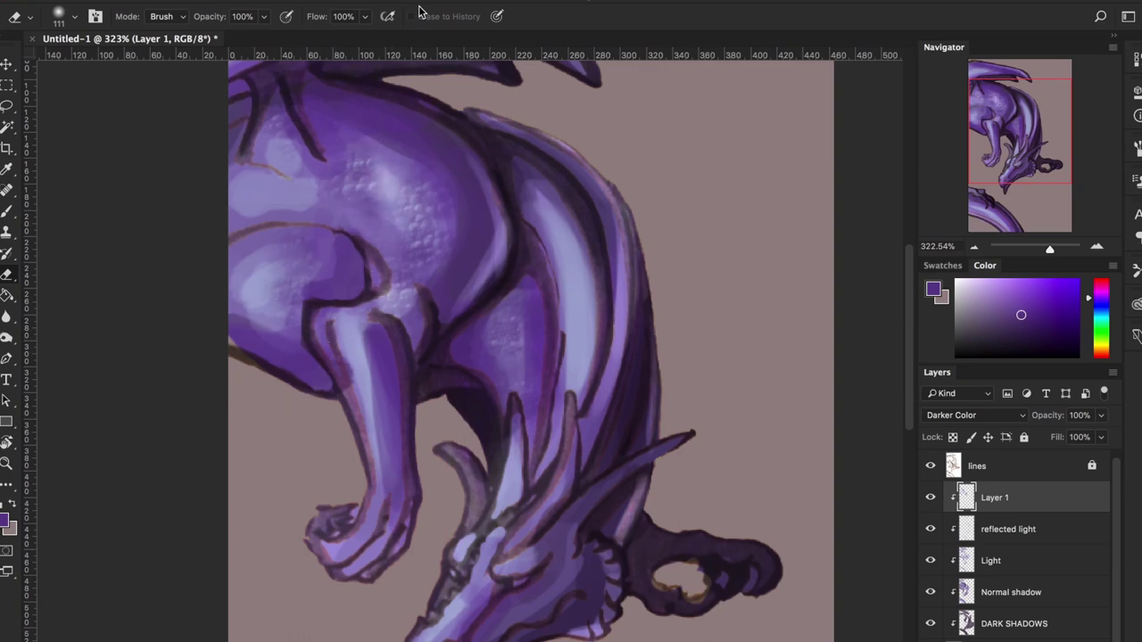
Step: In the scale texture layer's style, try a Drop Shadow and apply an Inner Shadow with a distance of 28 px
double_click(1053, 505)
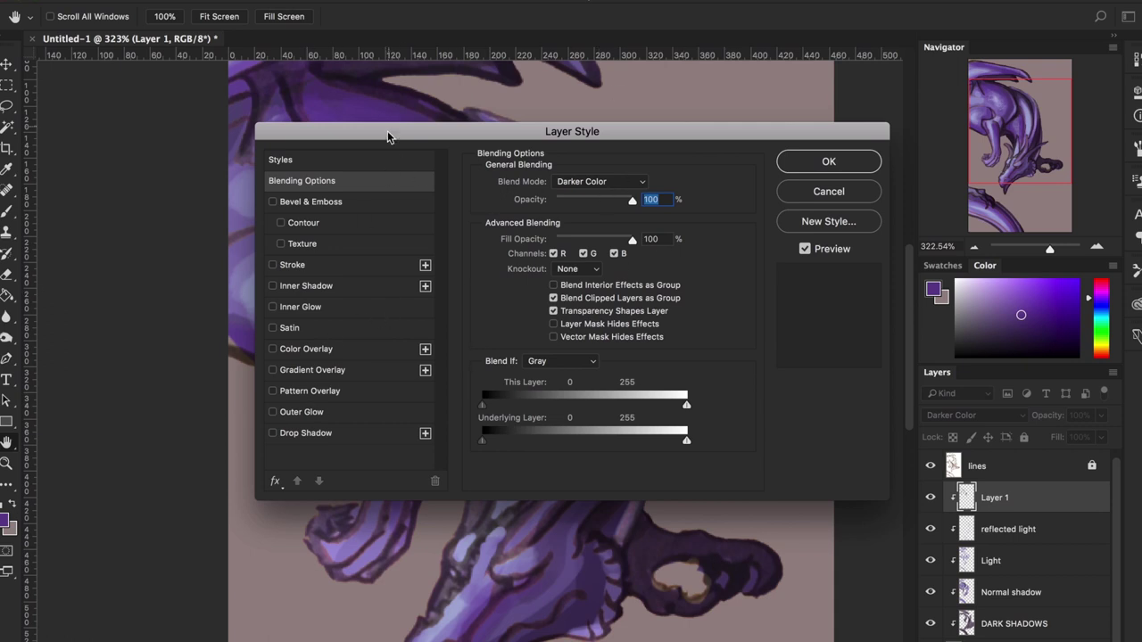
drag(387, 136, 681, 146)
click(575, 443)
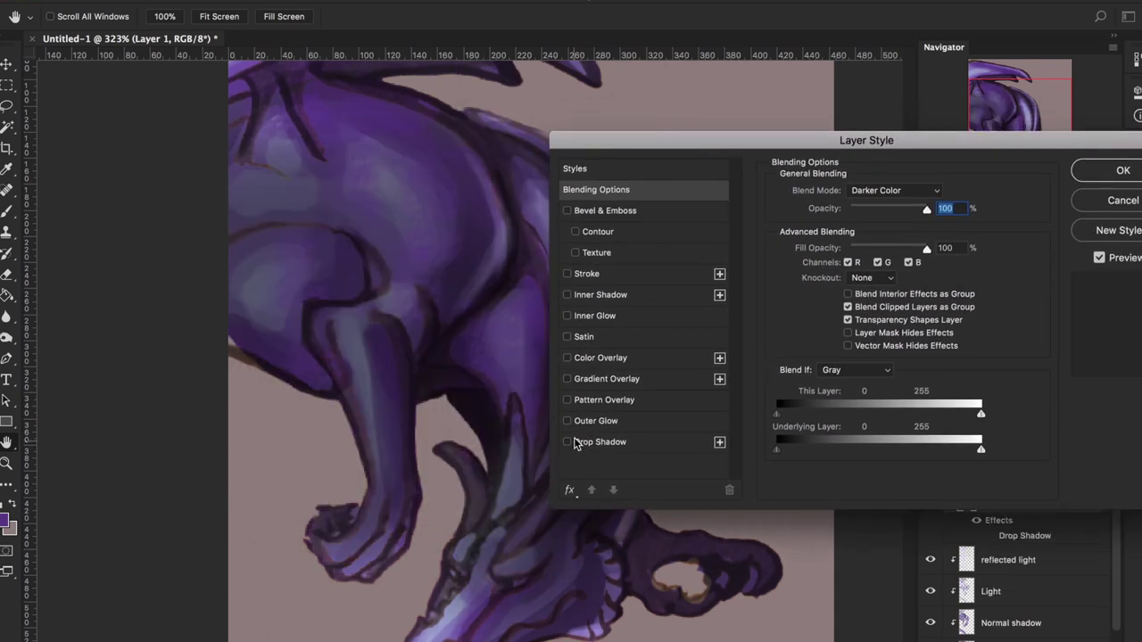
click(577, 443)
click(577, 444)
click(577, 444)
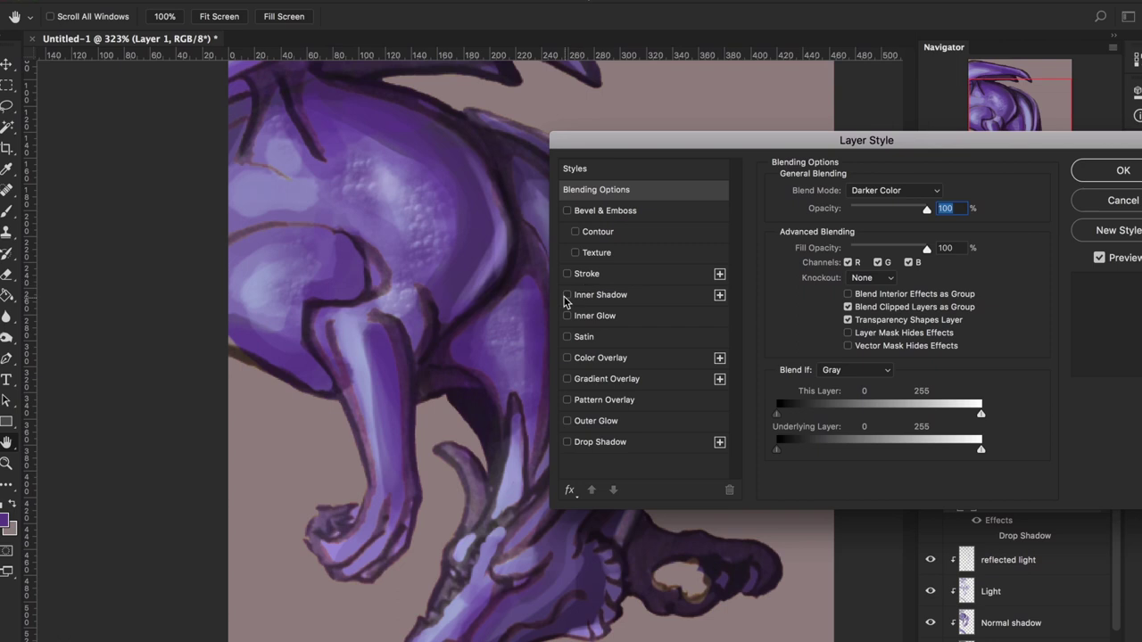
click(566, 295)
click(599, 298)
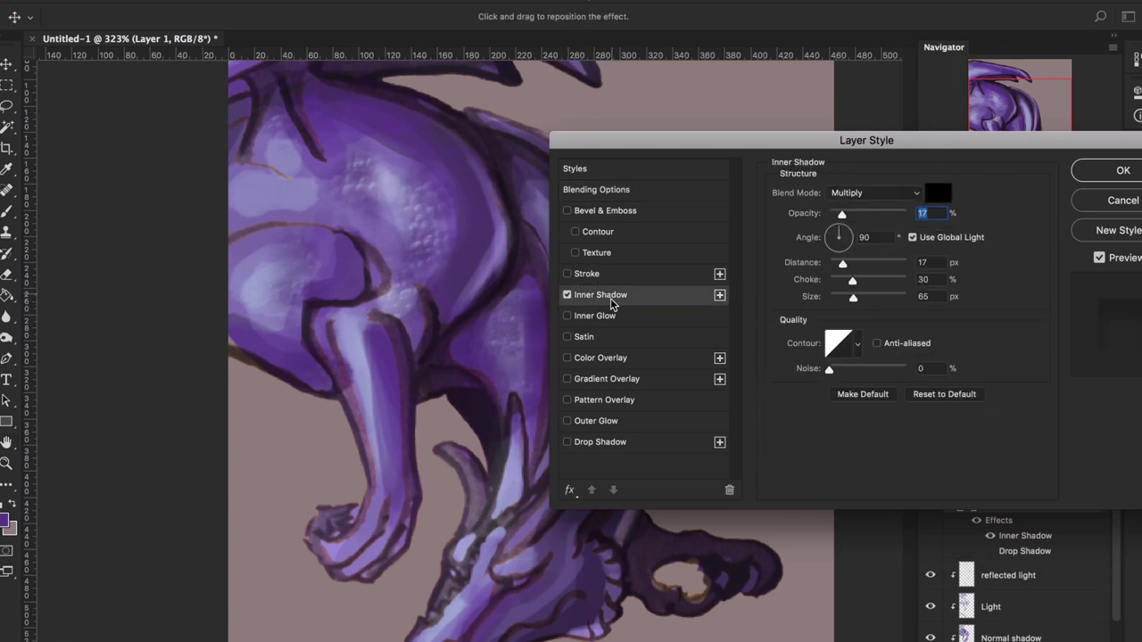
drag(854, 266, 852, 264)
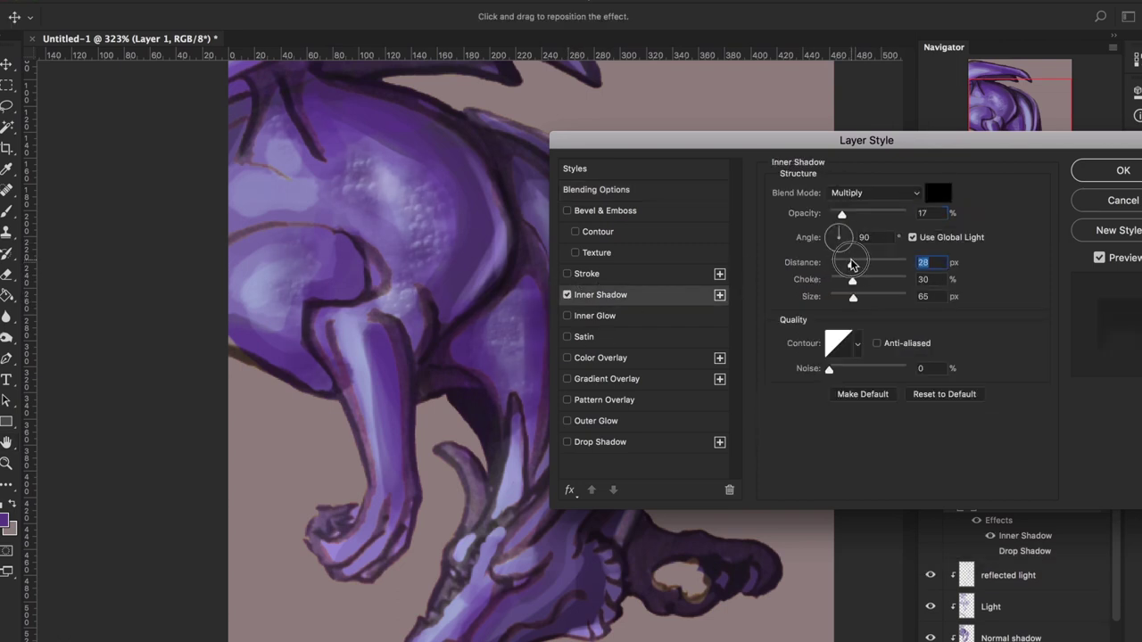
click(1093, 175)
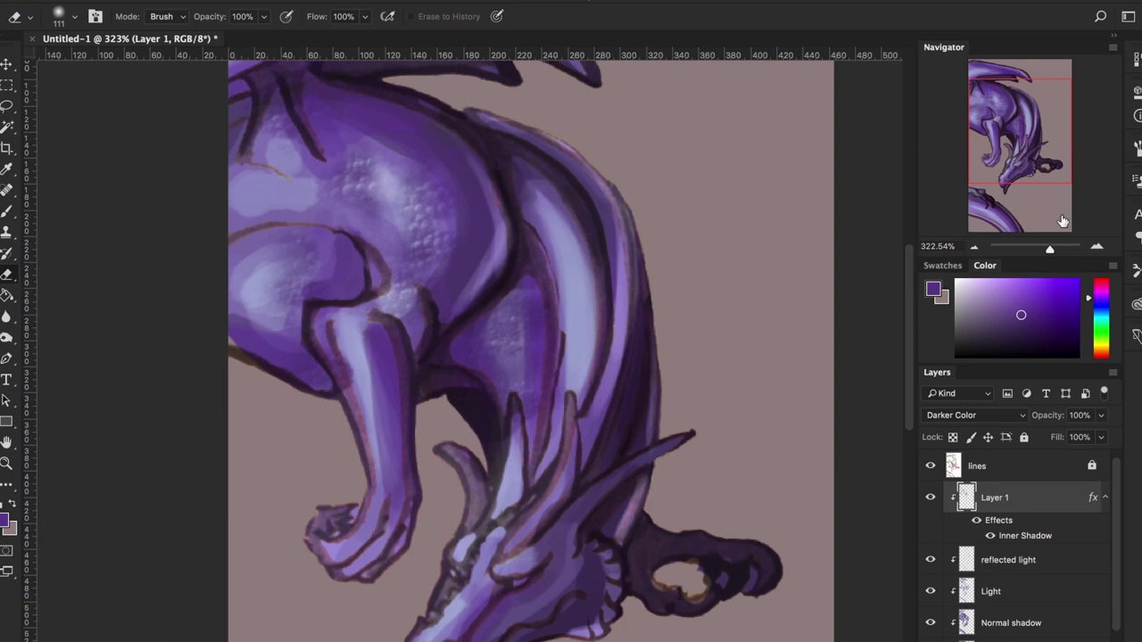
Step: Fade the scale texture on the dragon's chest near the horns with the soft eraser
key(z)
mouse_move(509, 242)
mouse_down()
mouse_move(484, 298)
mouse_move(542, 288)
mouse_move(504, 300)
mouse_move(520, 295)
mouse_up()
key(e)
mouse_move(493, 344)
mouse_down()
mouse_move(509, 346)
mouse_move(511, 398)
mouse_up()
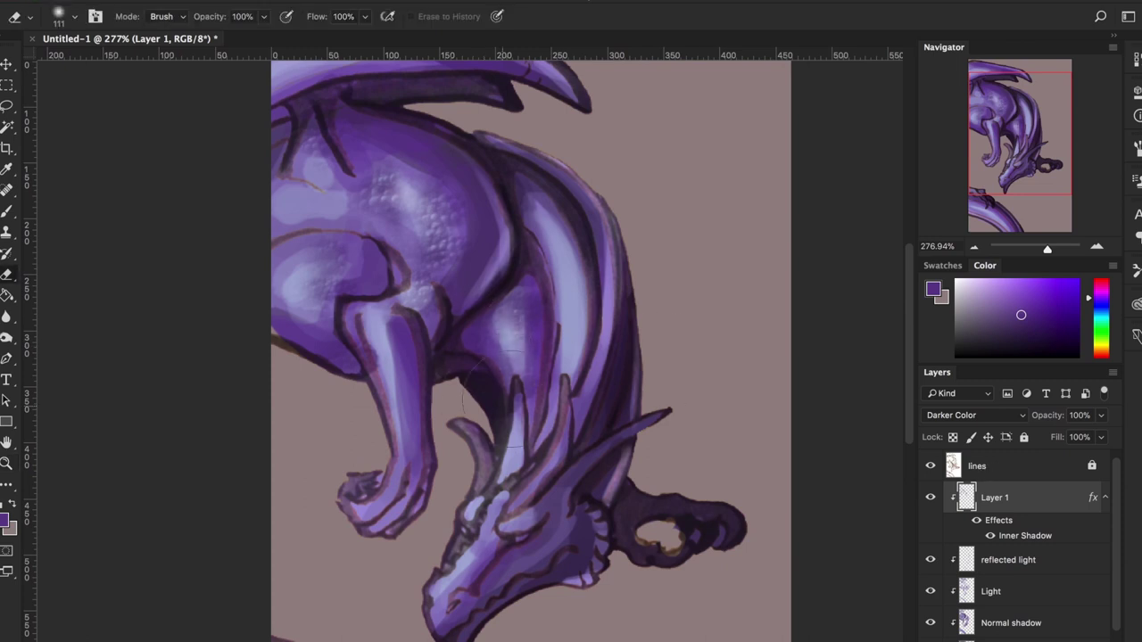
Step: Add a new layer beneath the BASE COLOR layer and choose the 500 px soft round brush
key(z)
mouse_move(663, 331)
mouse_down()
mouse_move(619, 339)
mouse_move(631, 330)
mouse_up()
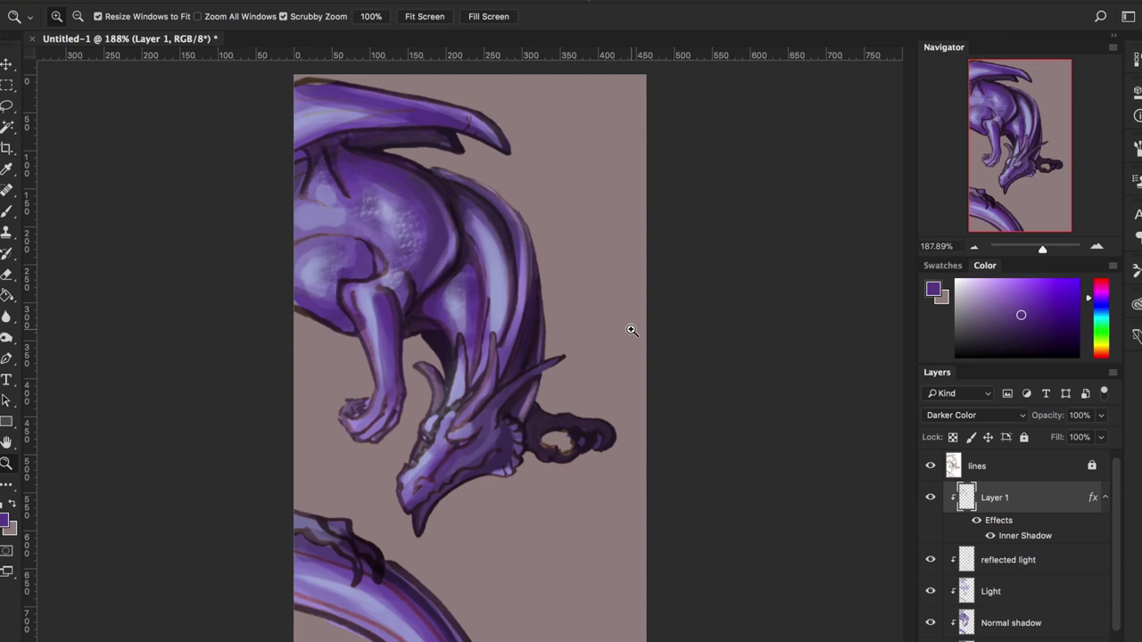
scroll(1105, 560, down, 2)
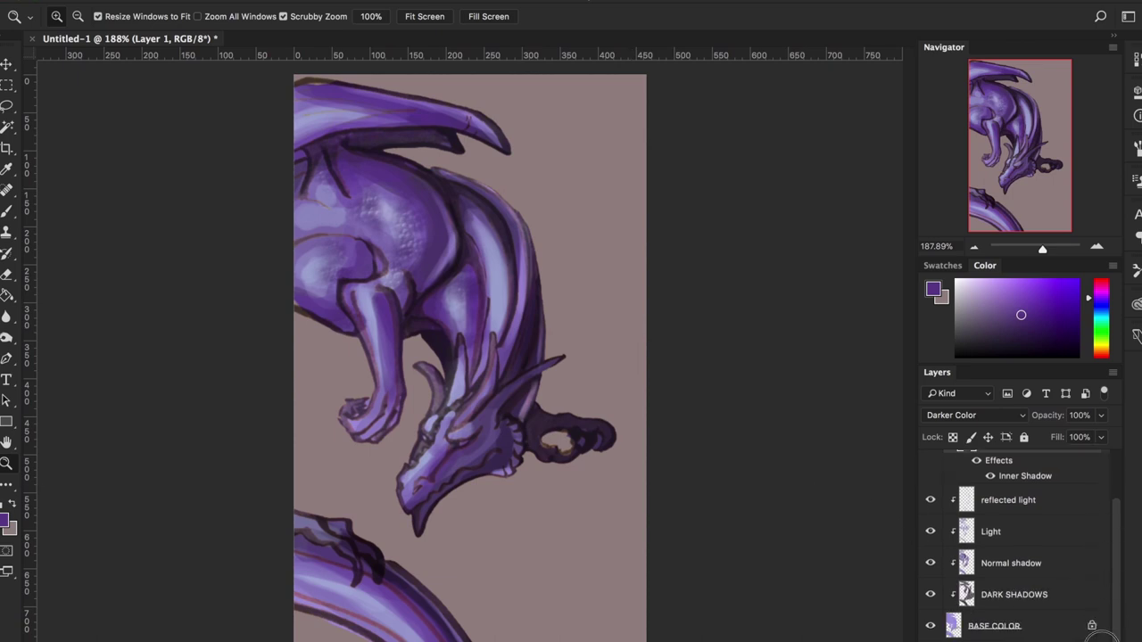
click(999, 641)
click(1062, 641)
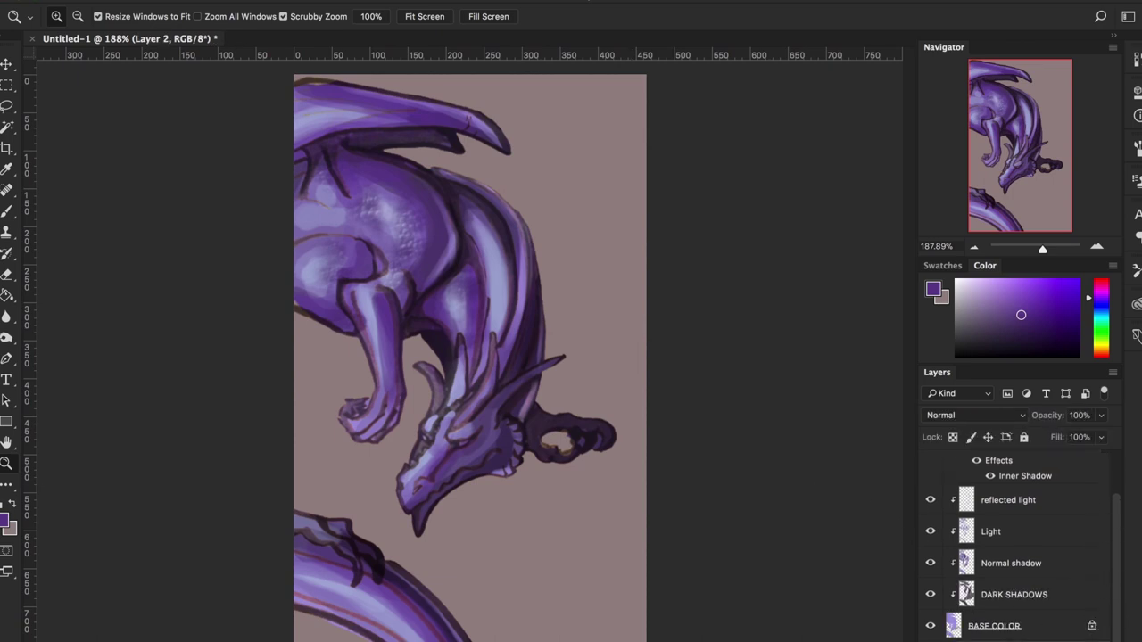
key(b)
right_click(505, 307)
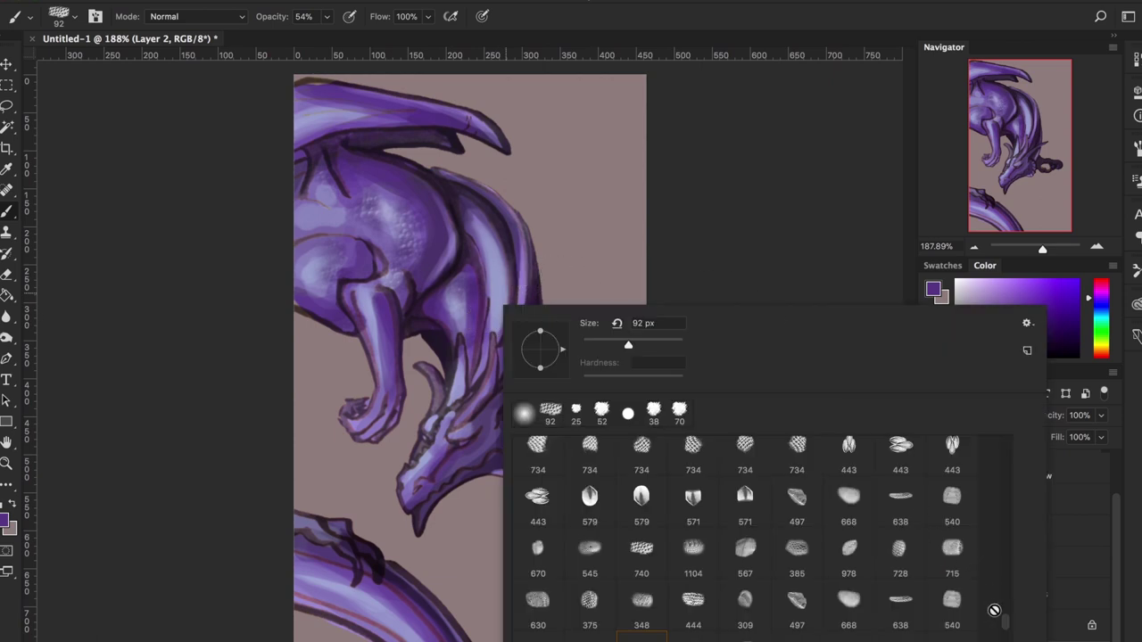
scroll(998, 535, up, 5)
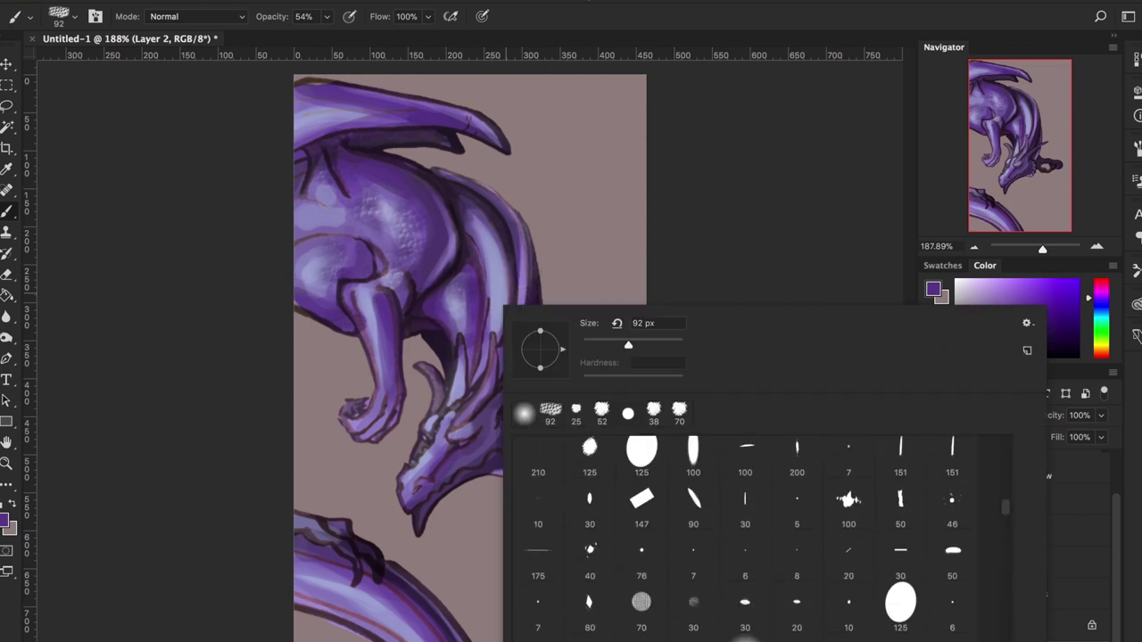
click(524, 413)
Step: Choose a muted yellow and paint it over the whole background behind the dragon
click(1058, 295)
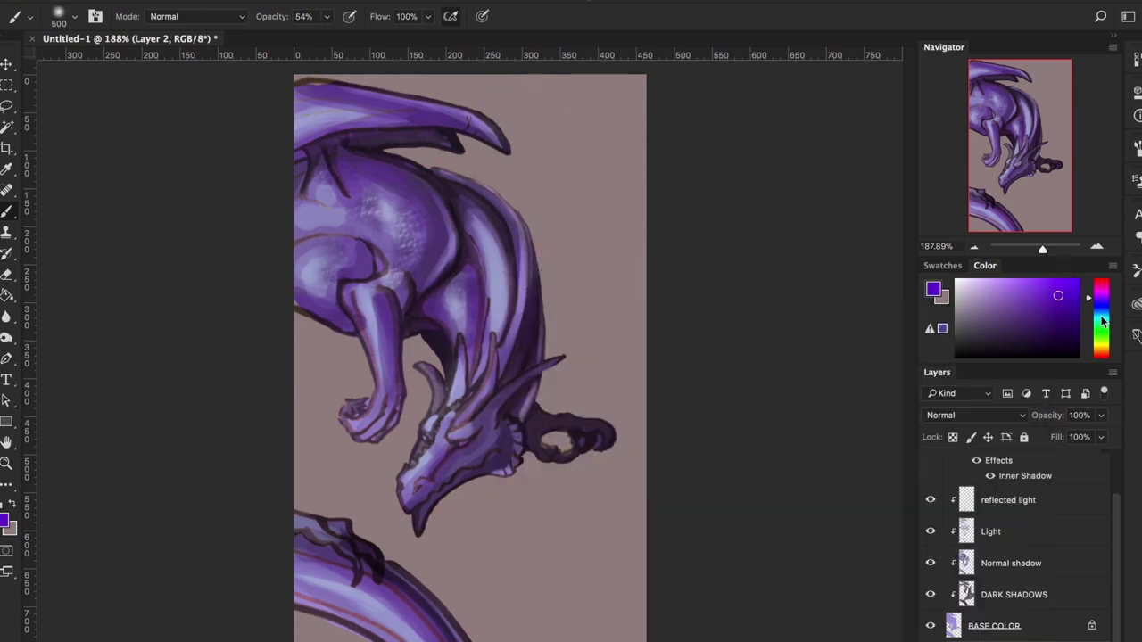
click(1101, 334)
drag(1055, 297, 1022, 294)
click(1100, 345)
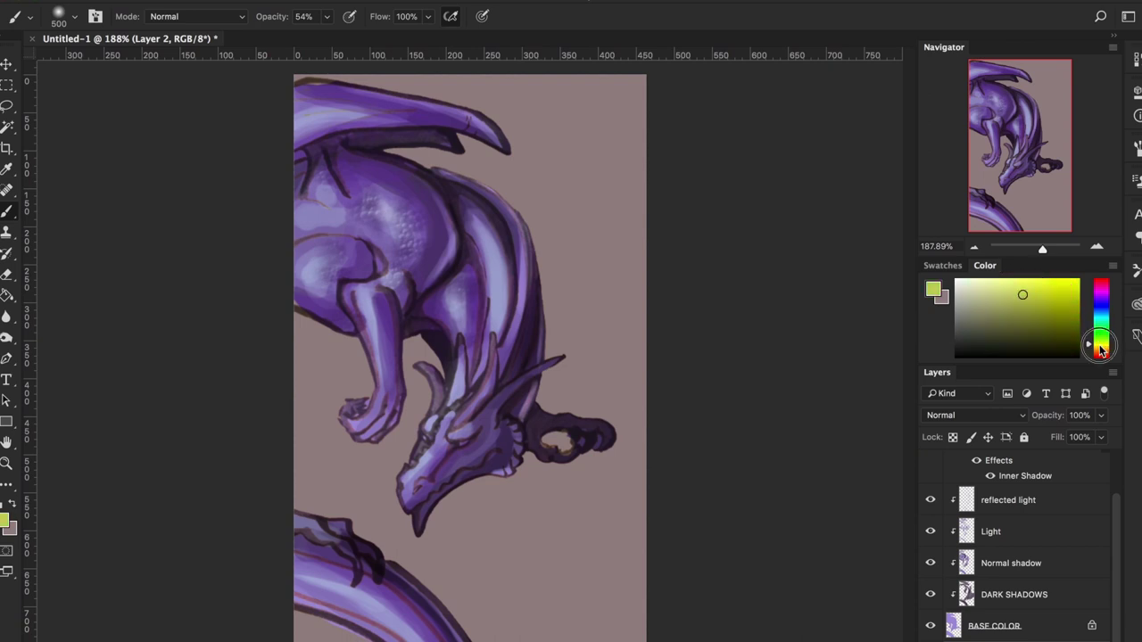
drag(1100, 350, 1100, 355)
mouse_move(599, 204)
mouse_down()
mouse_move(553, 163)
mouse_move(547, 434)
mouse_move(369, 356)
mouse_move(473, 535)
mouse_move(335, 641)
mouse_move(604, 407)
mouse_move(377, 458)
mouse_move(357, 369)
mouse_move(428, 214)
mouse_up()
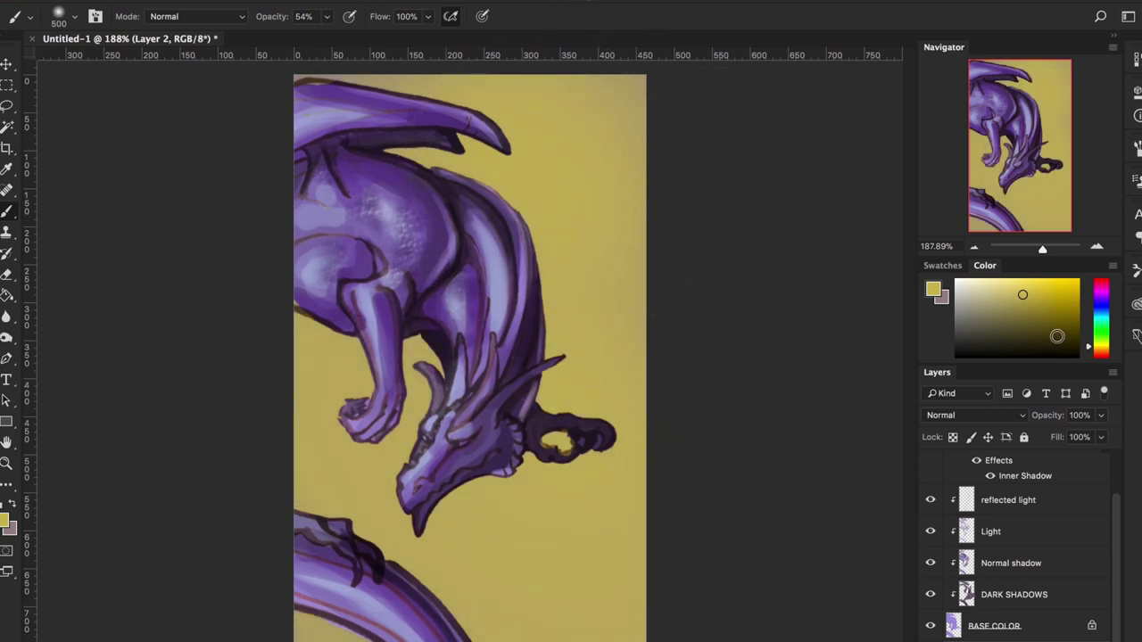
Step: Try shading the yellow background around the dragon with a very dark olive brown
click(1015, 343)
mouse_move(535, 170)
mouse_down()
mouse_move(383, 102)
mouse_move(344, 408)
mouse_move(415, 198)
mouse_move(191, 275)
mouse_move(319, 527)
mouse_move(410, 389)
mouse_up()
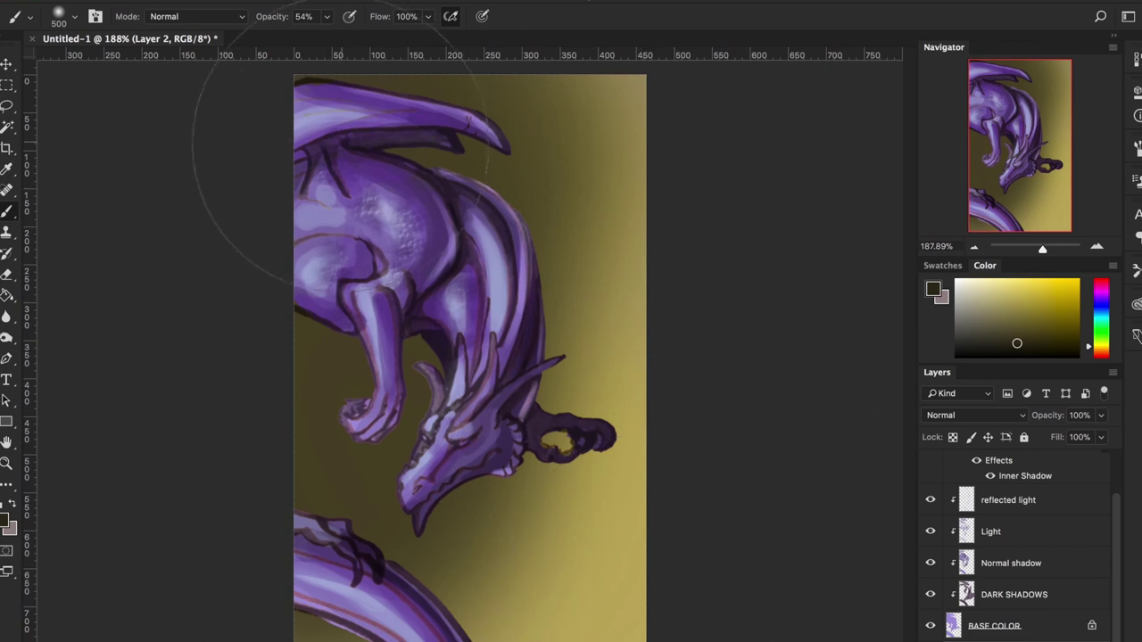
key(alt+super+z)
key(alt+super+z)
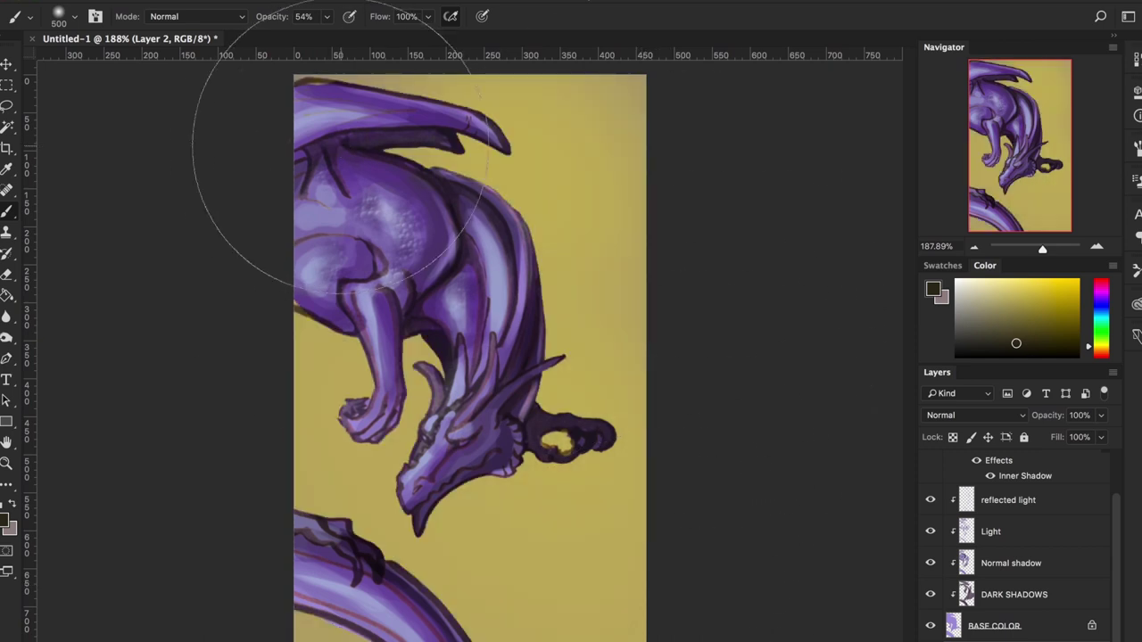
Step: Shade the background's right side with dark olive and blend its left side using a yellow sampled beside the foreleg
click(1026, 333)
mouse_move(466, 94)
mouse_down()
mouse_move(485, 116)
mouse_move(523, 519)
mouse_move(558, 523)
mouse_move(537, 617)
mouse_up()
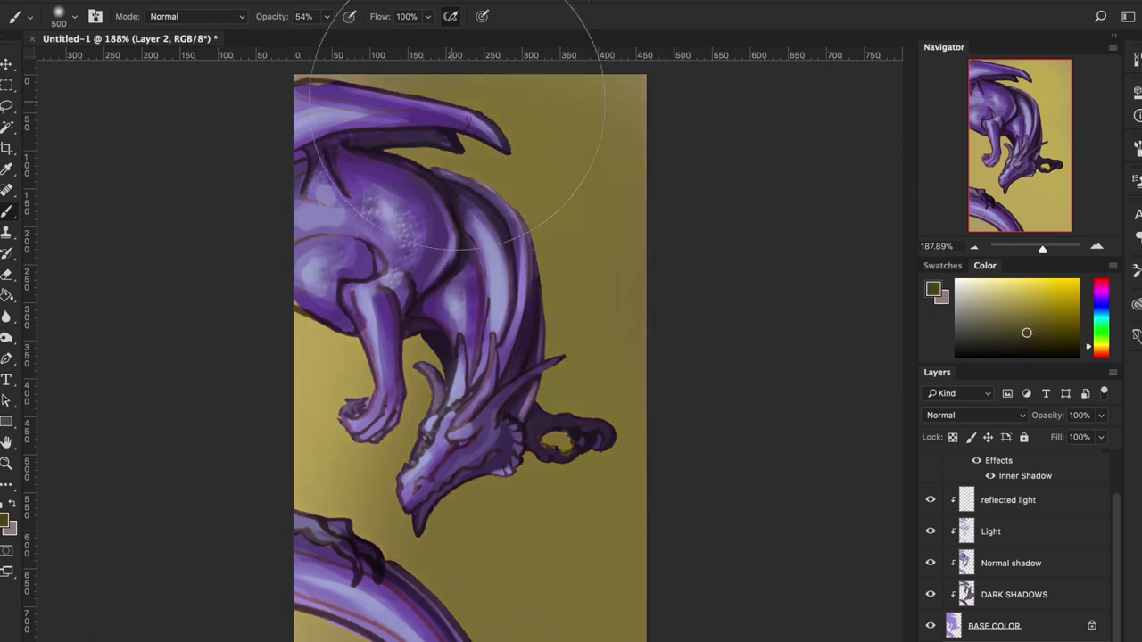
mouse_move(457, 89)
mouse_down()
mouse_move(589, 306)
mouse_move(571, 508)
mouse_move(618, 637)
mouse_up()
mouse_move(555, 76)
mouse_down()
mouse_move(620, 216)
mouse_move(537, 638)
mouse_up()
alt+click(327, 358)
mouse_move(366, 196)
mouse_down()
mouse_move(346, 174)
mouse_move(302, 359)
mouse_move(283, 553)
mouse_move(264, 564)
mouse_move(296, 623)
mouse_up()
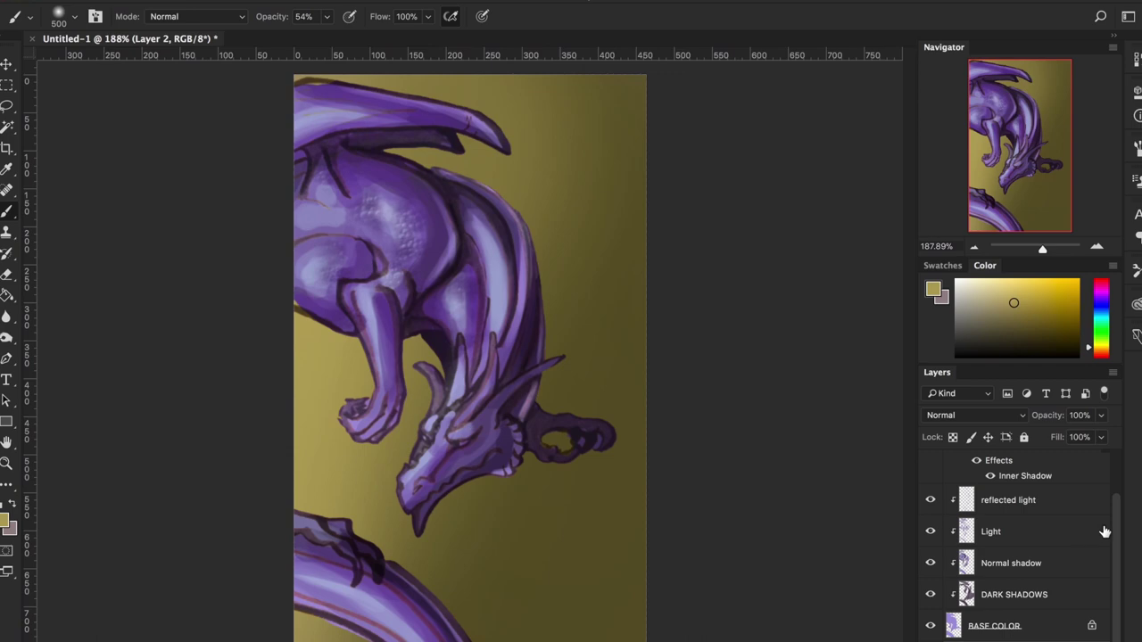
Step: Add a new layer above the lines layer and set the rough-edged 38 px brush to 20 px for detailing the head
scroll(1106, 517, up, 2)
click(1042, 464)
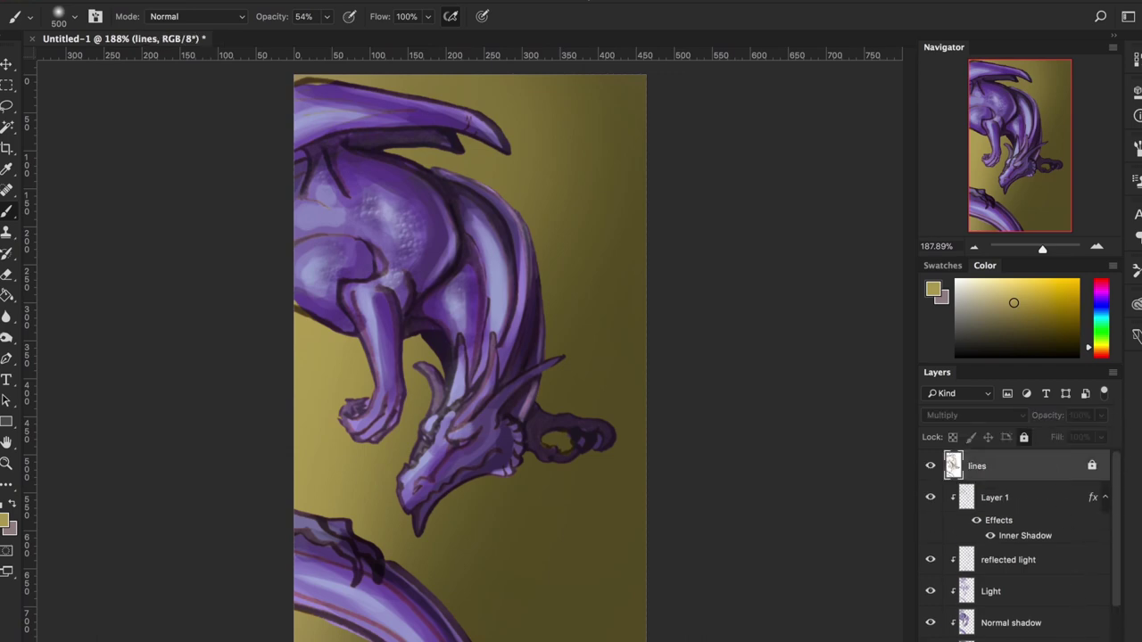
key(alt+shift+super+n)
key(z)
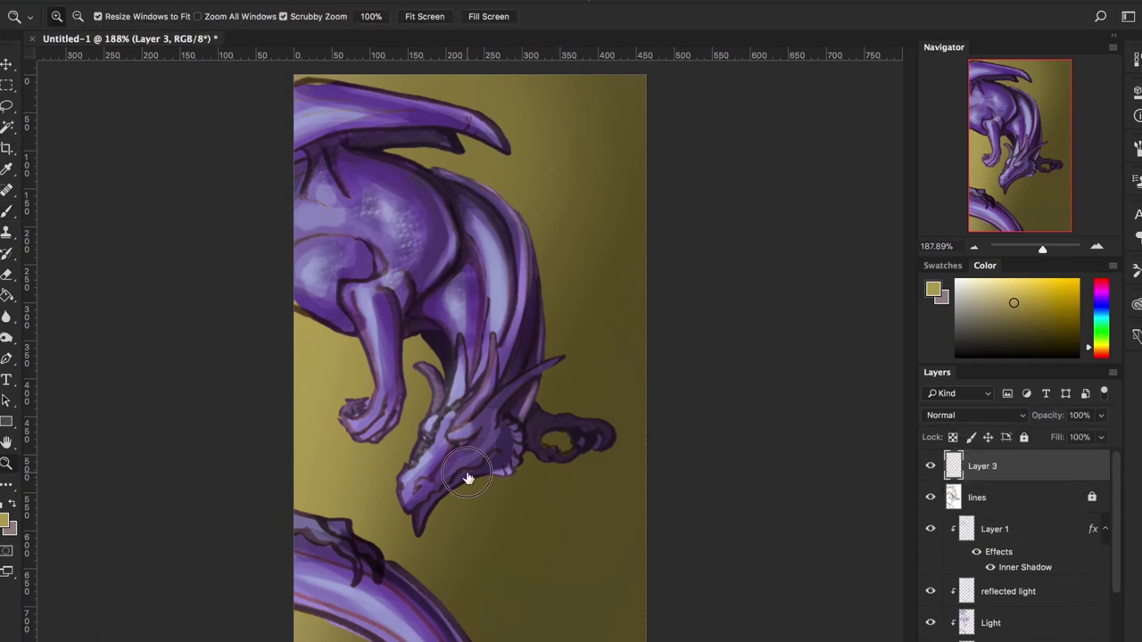
mouse_move(469, 474)
mouse_down()
mouse_move(550, 484)
mouse_move(561, 466)
mouse_up()
key(b)
right_click(628, 361)
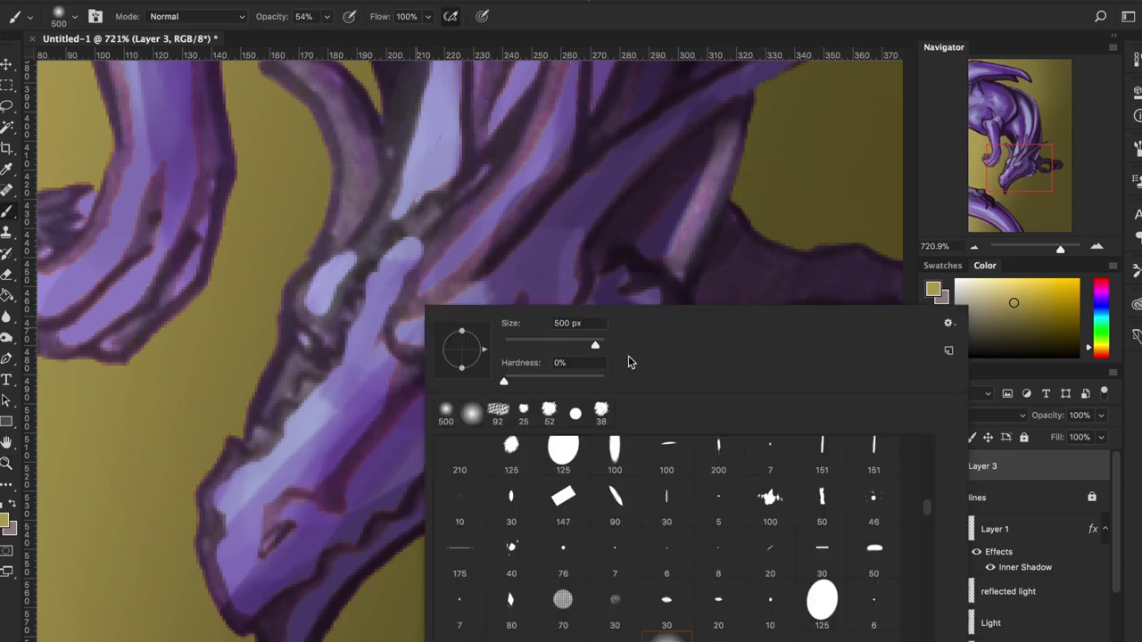
click(604, 413)
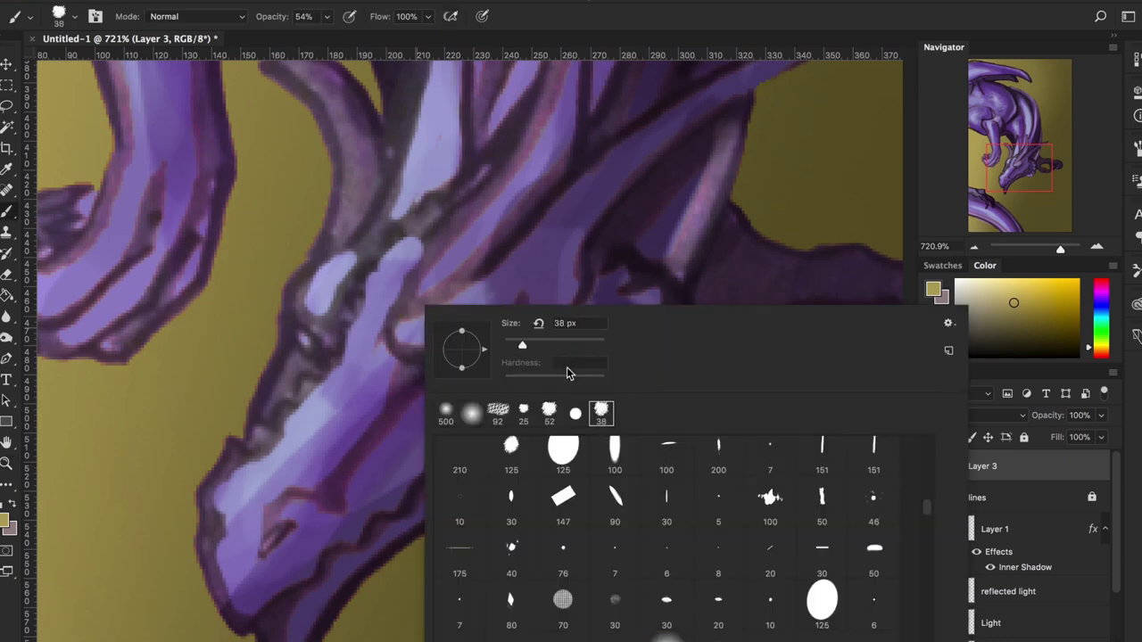
drag(523, 346, 511, 345)
Step: Lighten a purple sampled by the eye to pale lavender and highlight the brow ridges and snout with a 6 px brush
alt+click(398, 346)
drag(398, 346, 415, 333)
click(979, 282)
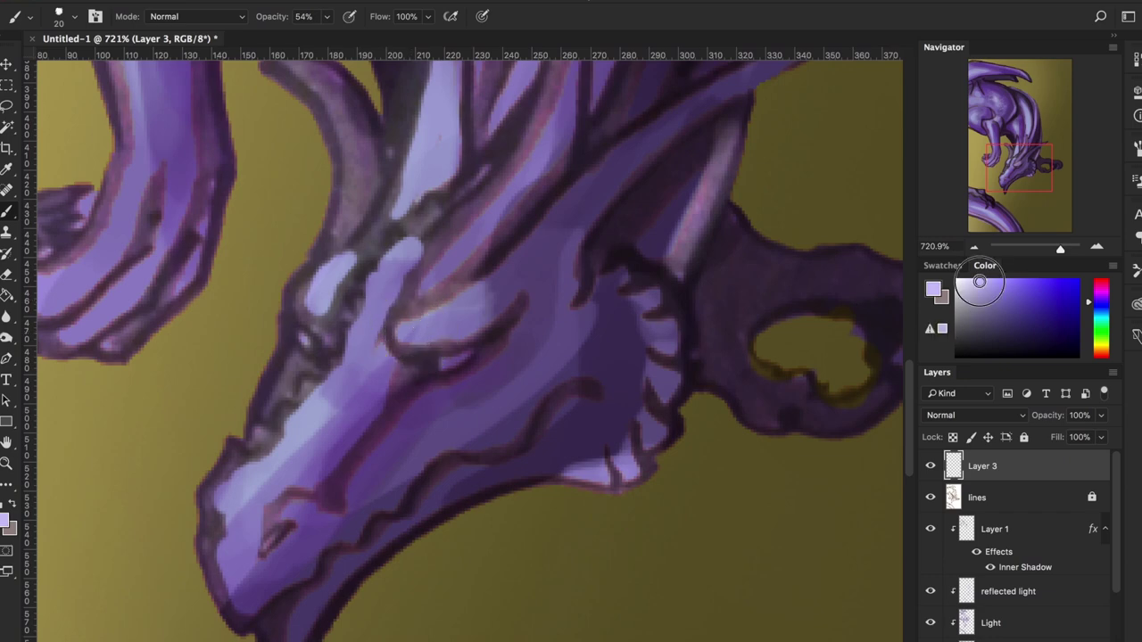
right_click(470, 330)
drag(555, 345, 549, 345)
click(403, 331)
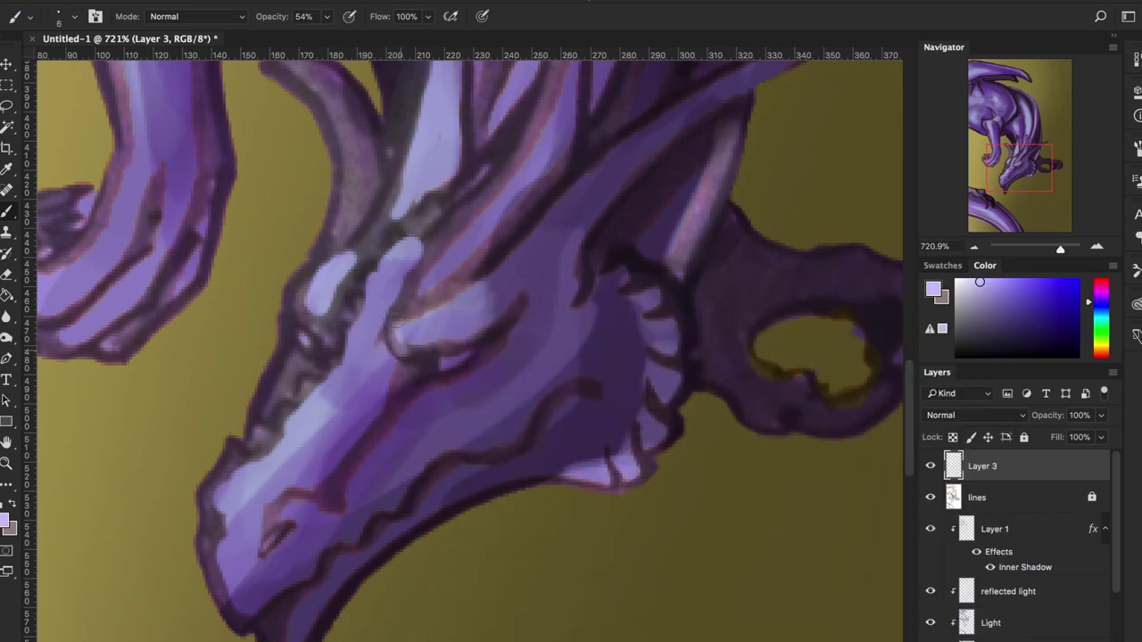
drag(395, 338, 472, 343)
drag(297, 295, 318, 310)
mouse_move(234, 464)
mouse_down()
mouse_move(207, 503)
mouse_move(236, 608)
mouse_move(214, 579)
mouse_move(219, 535)
mouse_up()
Step: Paint pale lavender highlights along the dragon's two front horns
mouse_move(1053, 252)
mouse_down()
mouse_move(1044, 247)
mouse_move(1055, 247)
mouse_up()
drag(1024, 156, 1021, 167)
mouse_move(436, 174)
mouse_down()
mouse_move(438, 235)
mouse_move(366, 408)
mouse_up()
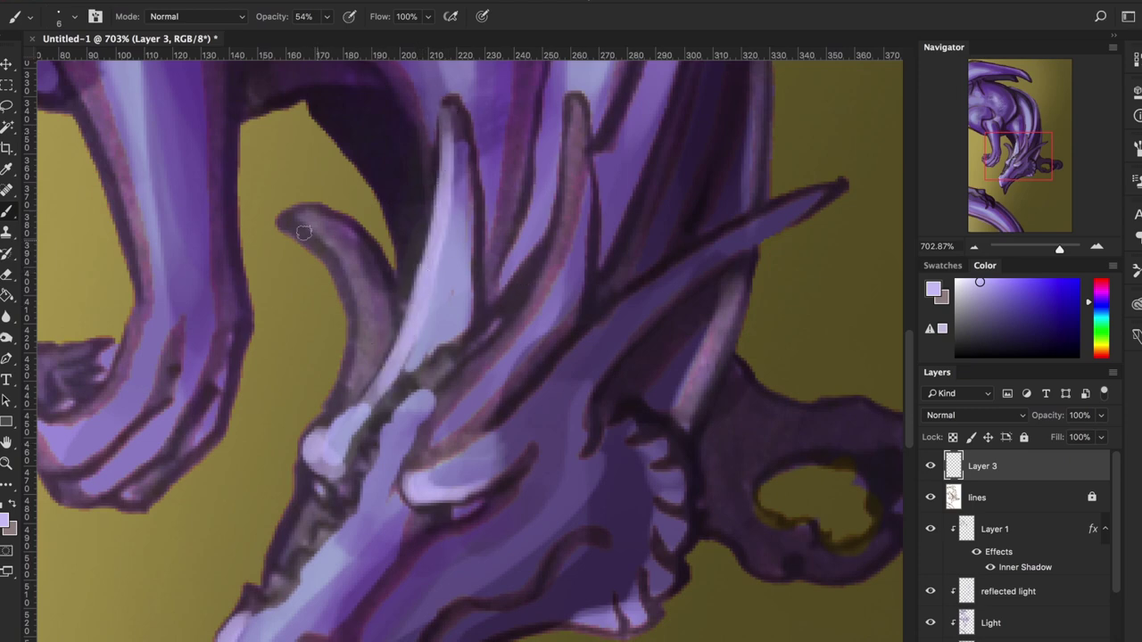
mouse_move(303, 232)
mouse_down()
mouse_move(344, 294)
mouse_move(356, 357)
mouse_move(354, 339)
mouse_move(349, 406)
mouse_up()
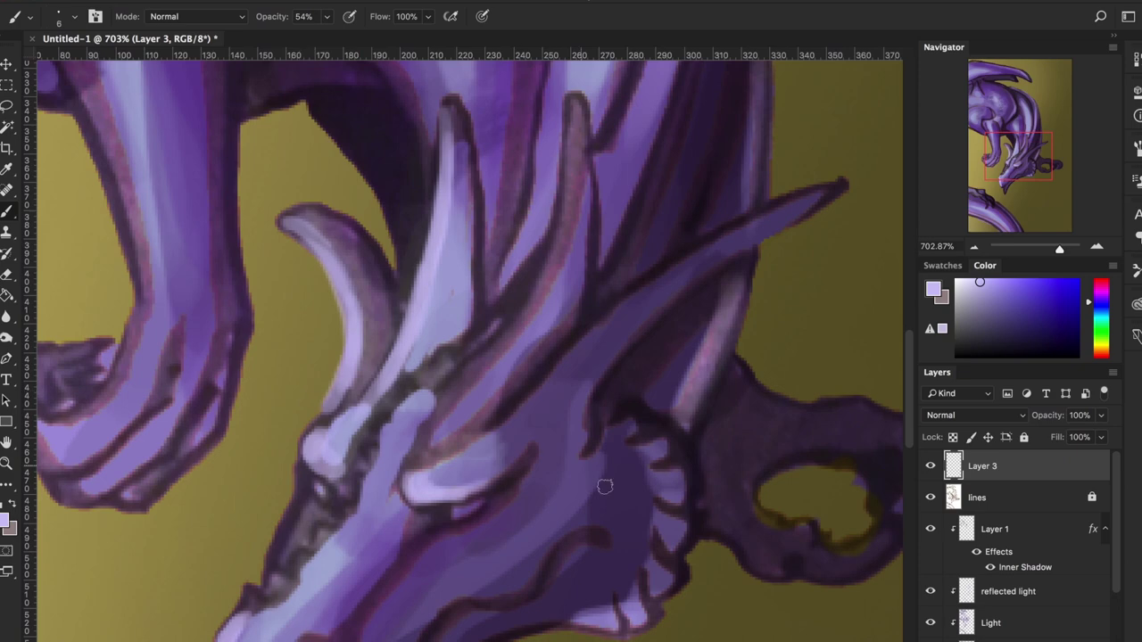
Step: Sample the dark purple near the chin and paint over the chin tip and the lower jaw's outline
drag(605, 486, 580, 331)
alt+click(349, 510)
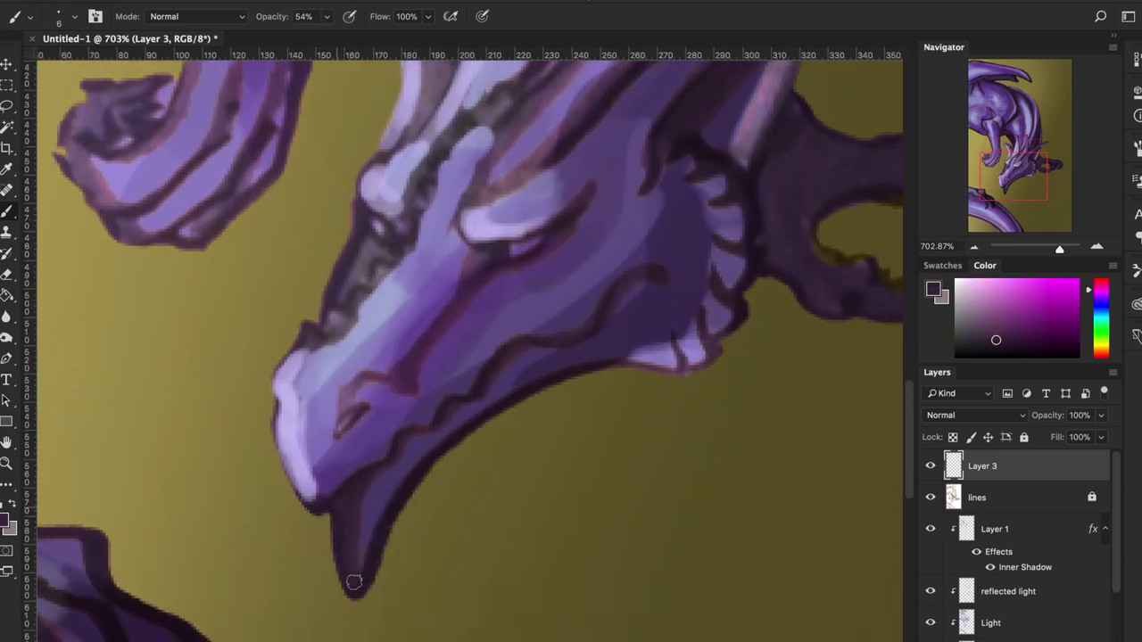
mouse_move(354, 582)
mouse_down()
mouse_move(407, 474)
mouse_move(358, 584)
mouse_move(432, 460)
mouse_move(399, 482)
mouse_move(622, 364)
mouse_up()
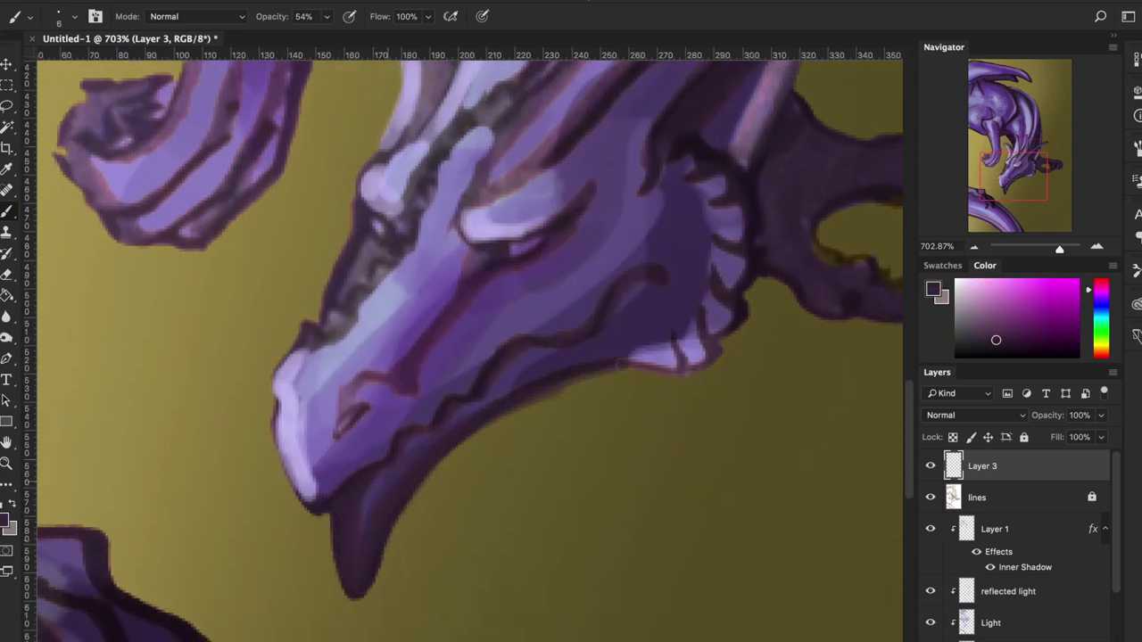
drag(543, 392, 644, 358)
Step: Repaint the neck edge below the long rear horn with dark purple and a pinkish purple sampled from it
drag(601, 413, 397, 638)
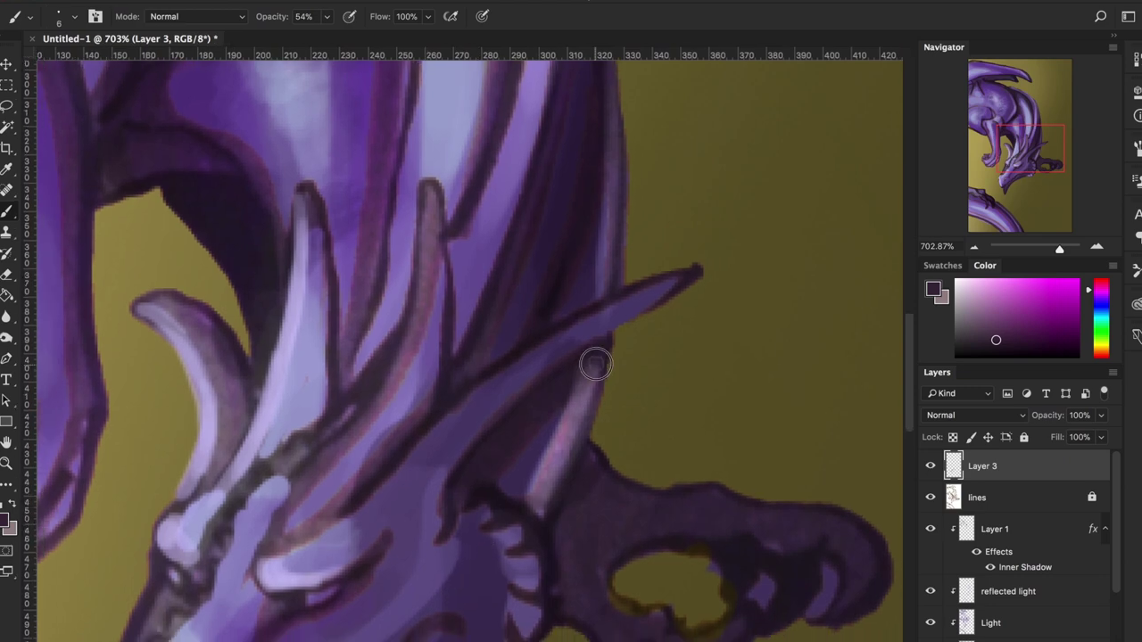
drag(595, 363, 558, 490)
drag(583, 420, 540, 520)
alt+click(558, 441)
drag(588, 373, 540, 511)
drag(583, 407, 532, 515)
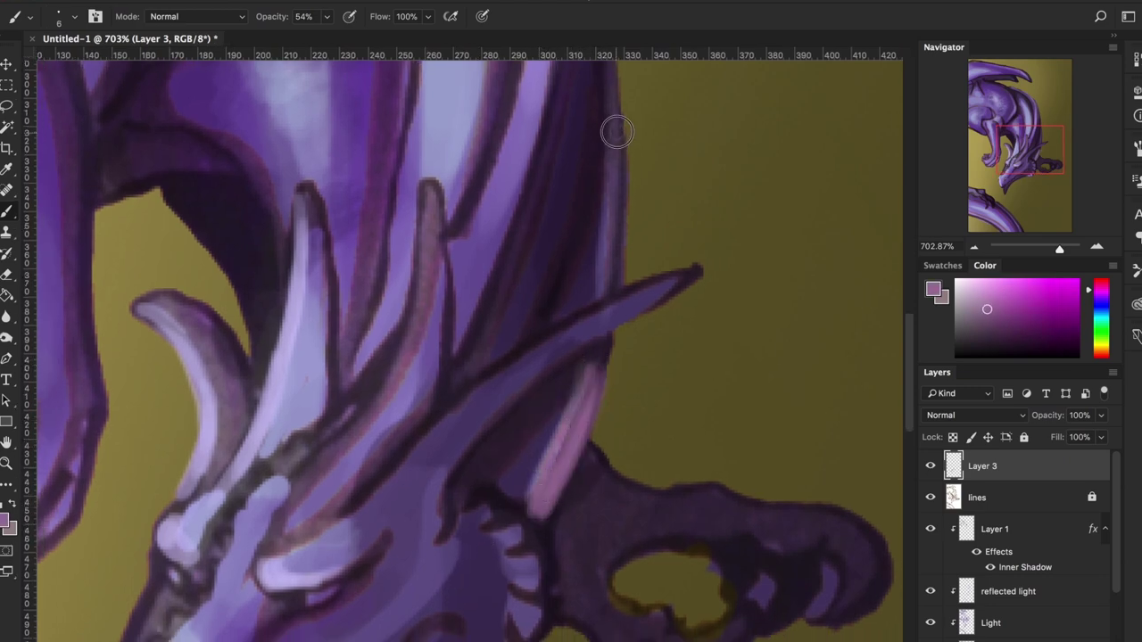
Step: Review the detailed head and the new background in relation to the whole dragon
key(z)
drag(601, 408, 563, 392)
drag(676, 292, 640, 300)
drag(737, 209, 660, 210)
scroll(707, 163, up, 3)
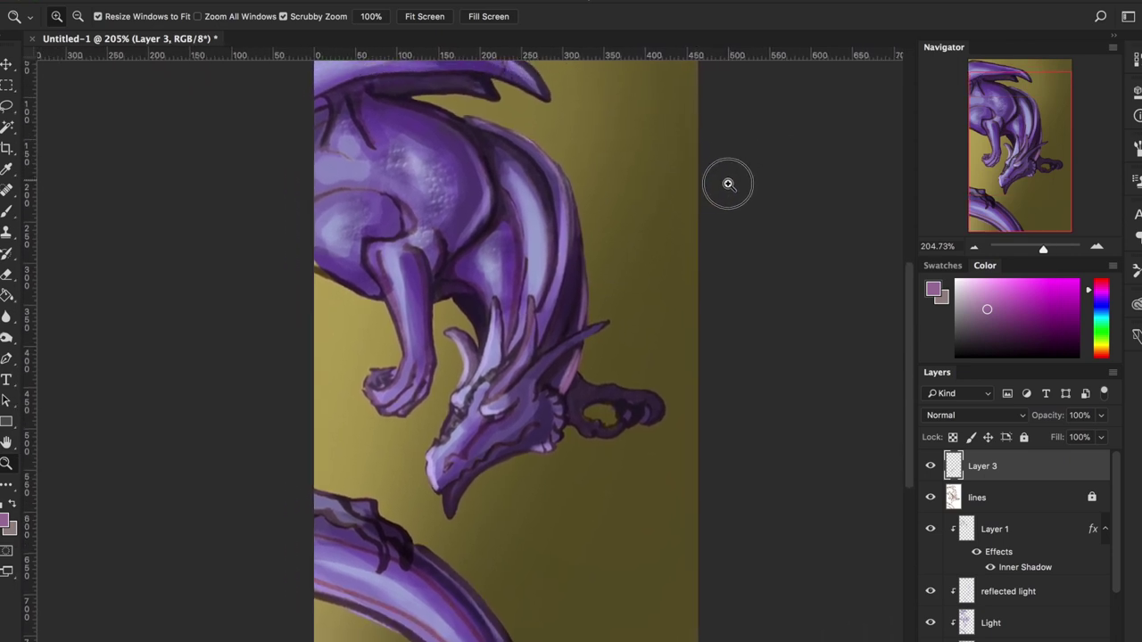
scroll(726, 184, right, 4)
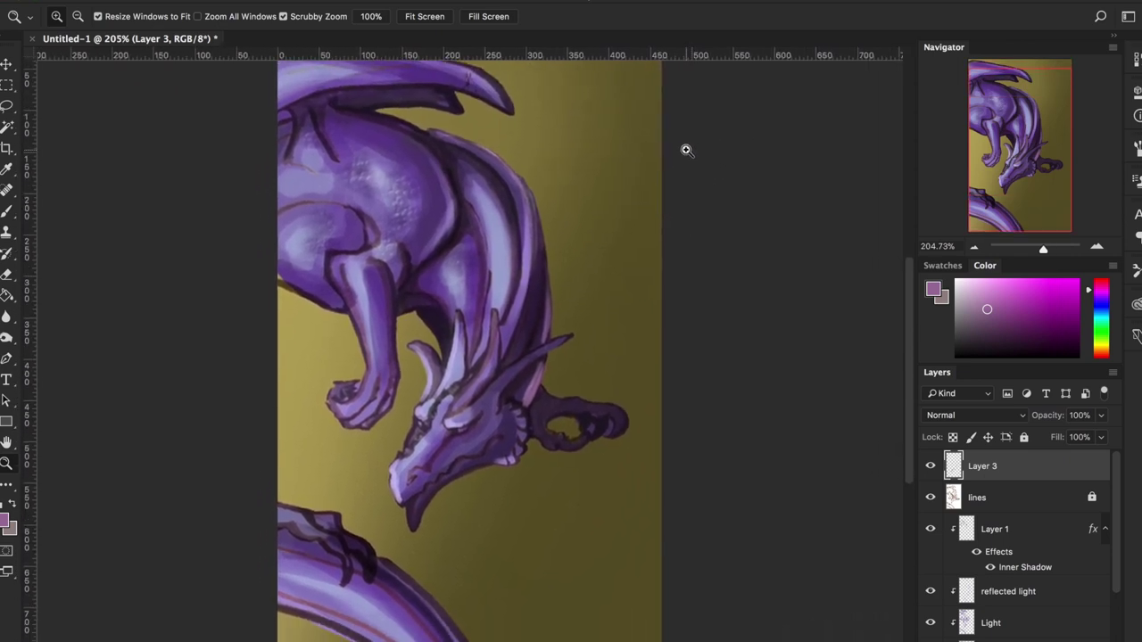